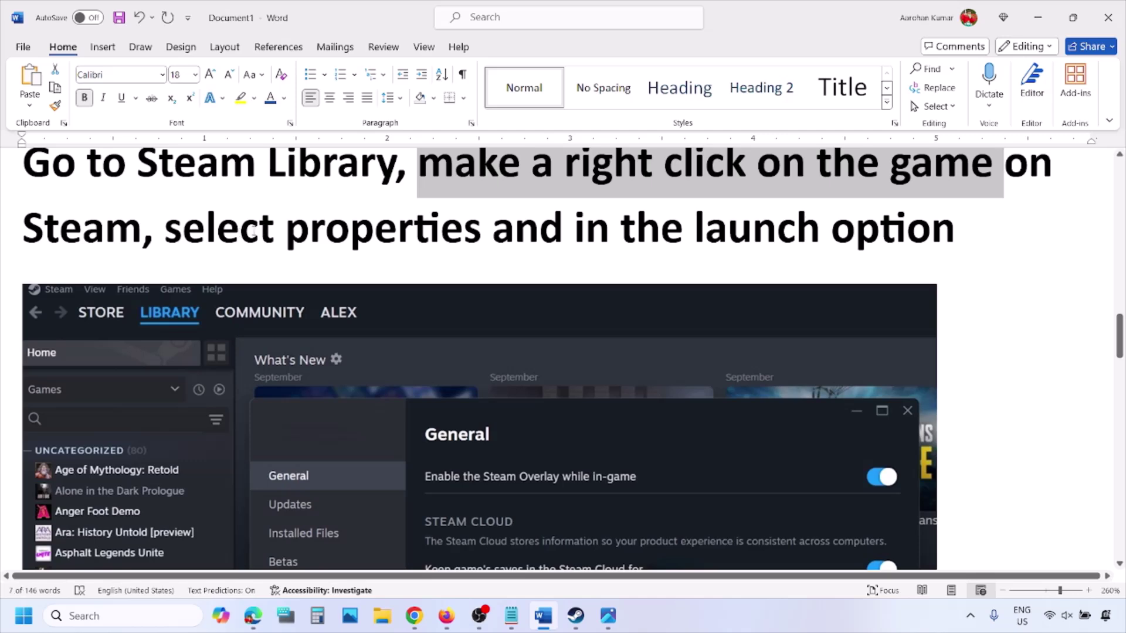
Step: Read the document's instructions and example pictures for setting the -dx11 and -d3d11 launch options in Steam game properties
left_click_drag(276, 228, 484, 230)
scroll(484, 234, "down", 4)
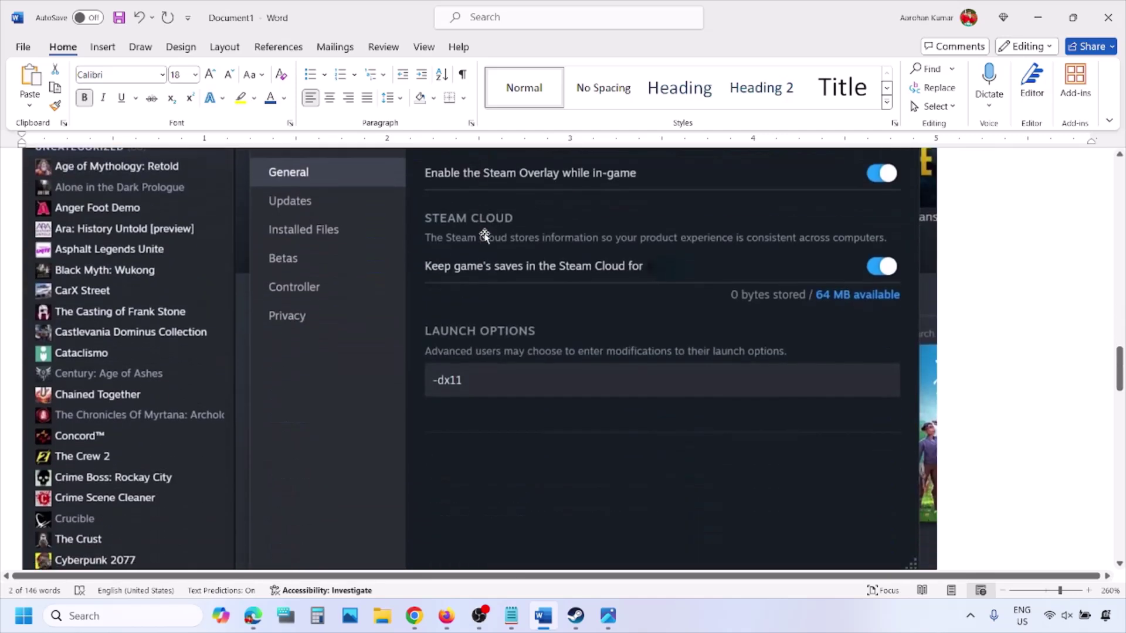
scroll(485, 235, "up", 1)
right_click(484, 234)
left_click(445, 433)
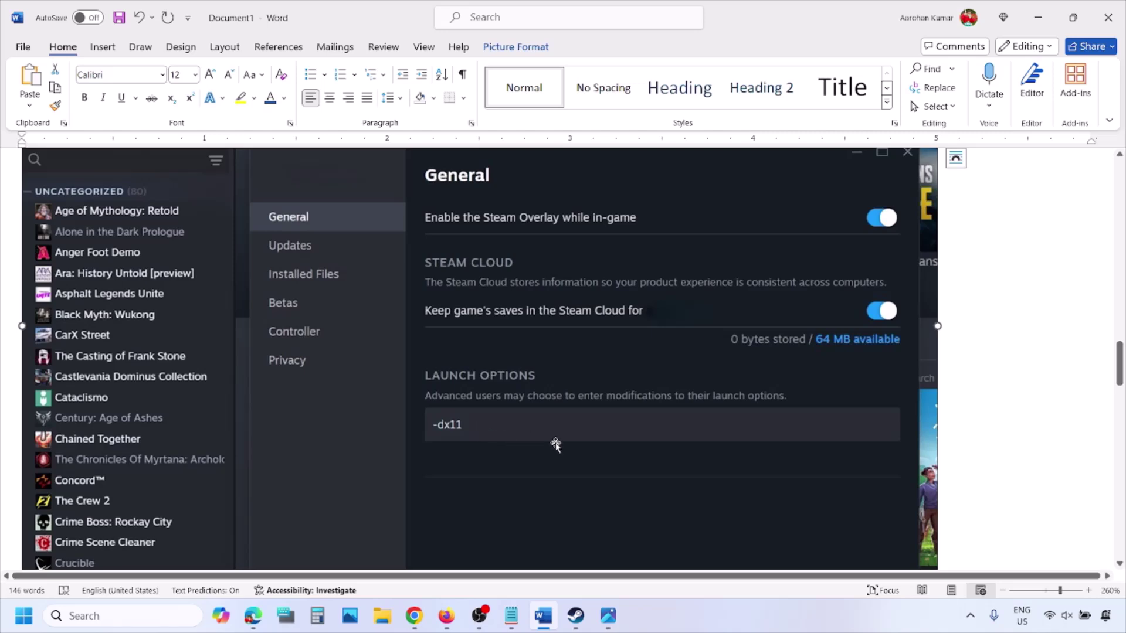
scroll(555, 444, "down", 10)
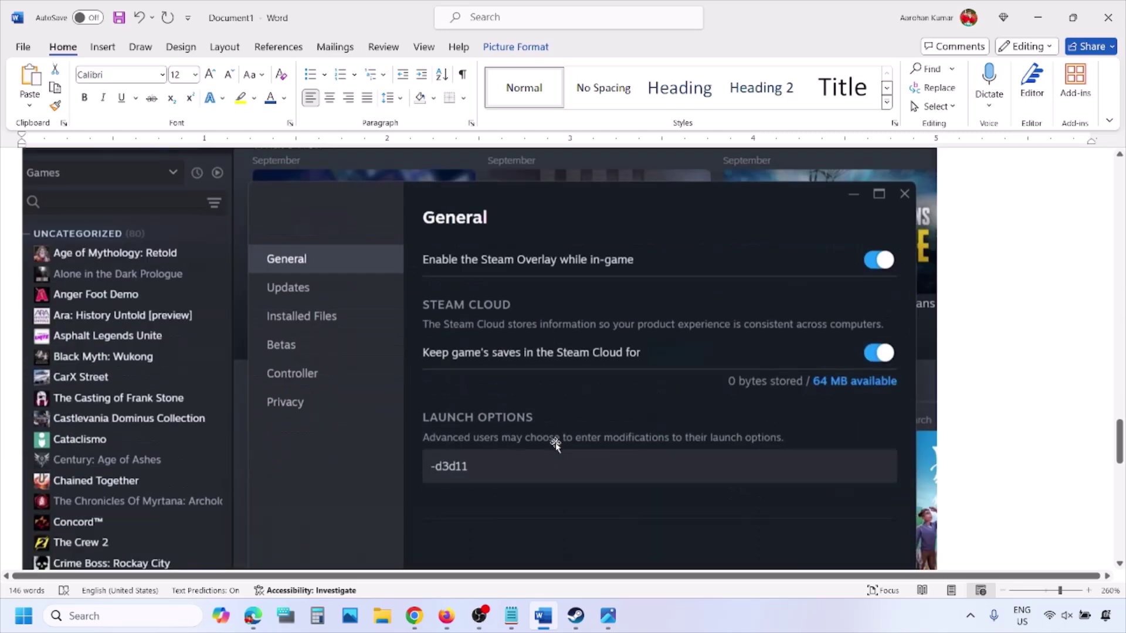
scroll(555, 445, "down", 5)
scroll(491, 337, "up", 2)
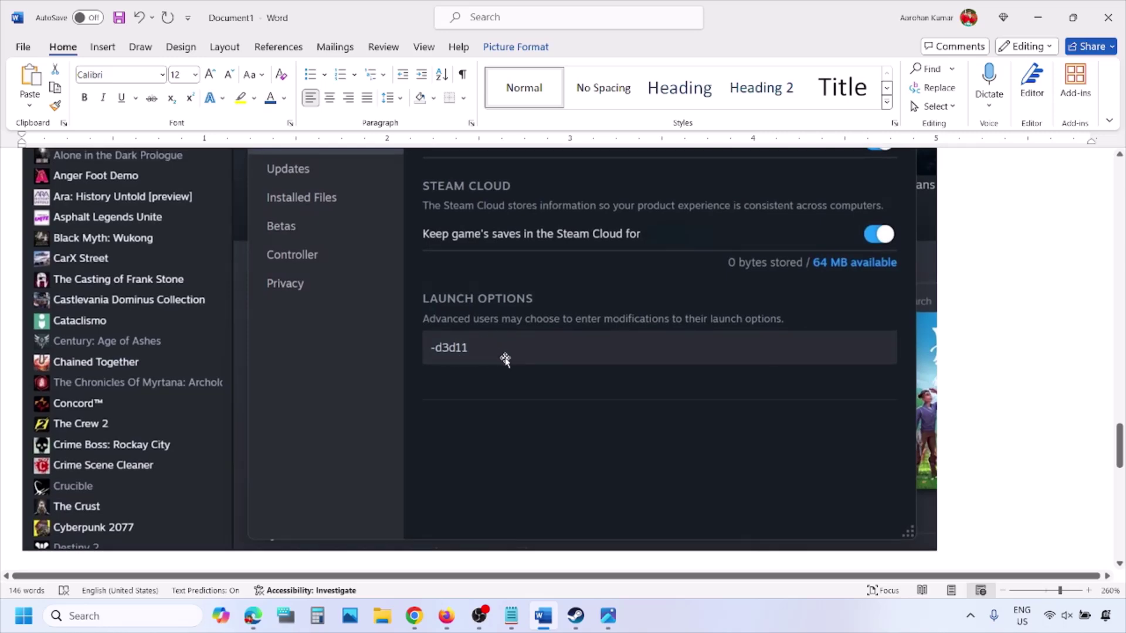
scroll(505, 359, "down", 8)
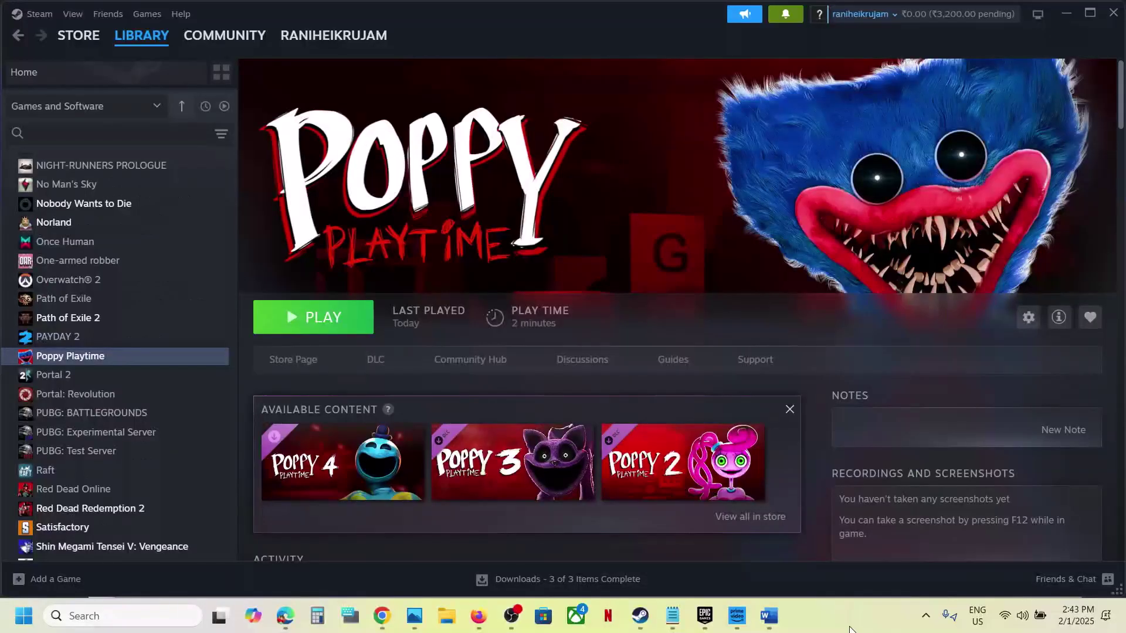
Step: Switch to the Word document and read the note about renaming or deleting the save game files
left_click(769, 616)
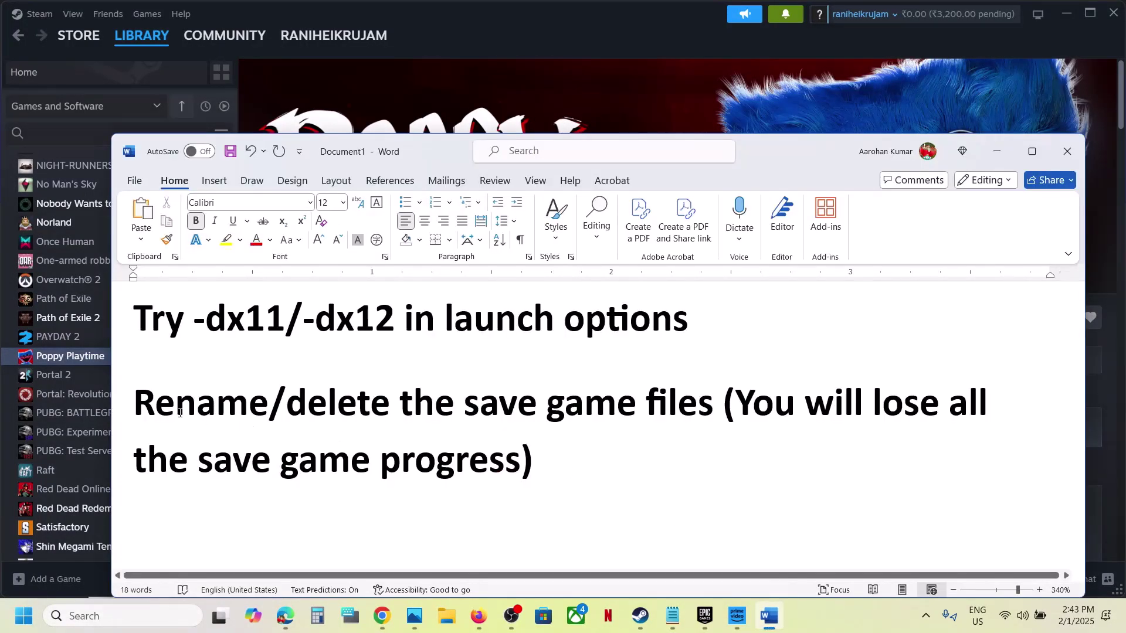
left_click_drag(180, 413, 645, 398)
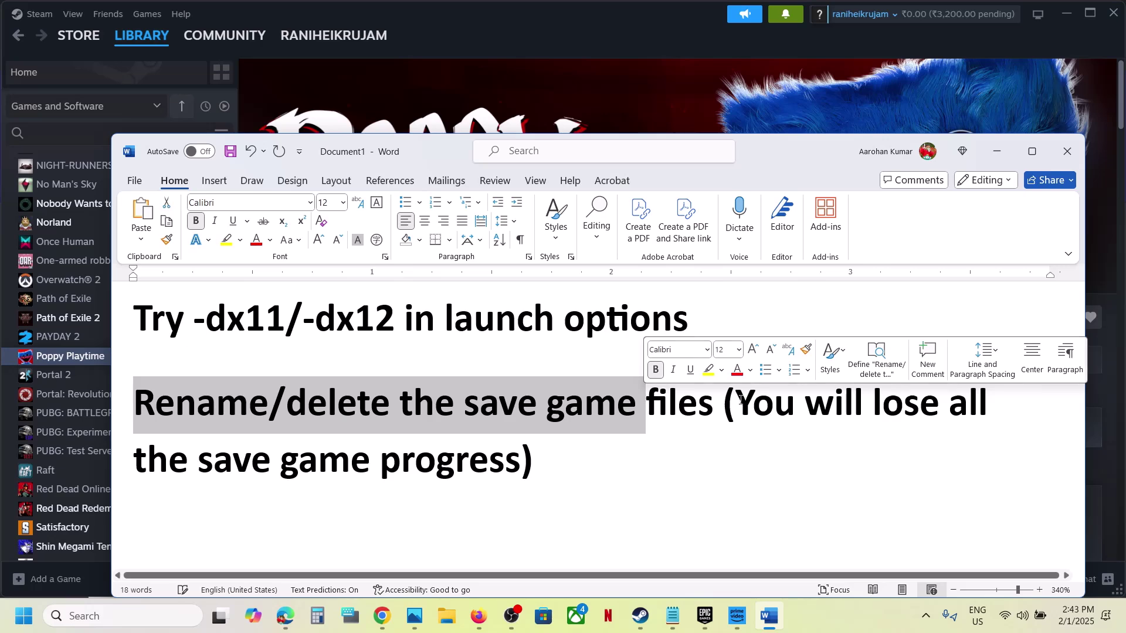
left_click_drag(736, 402, 535, 455)
left_click(535, 457)
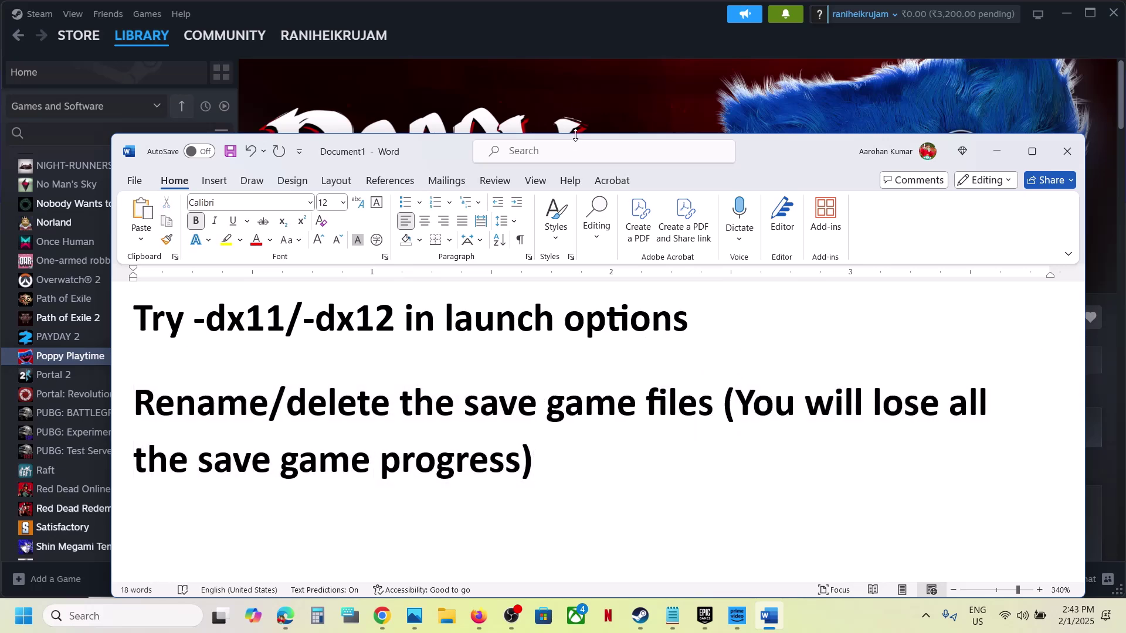
left_click(573, 105)
Step: Open File Explorer and go to the current user's profile folder under Users on the C: drive
left_click(446, 615)
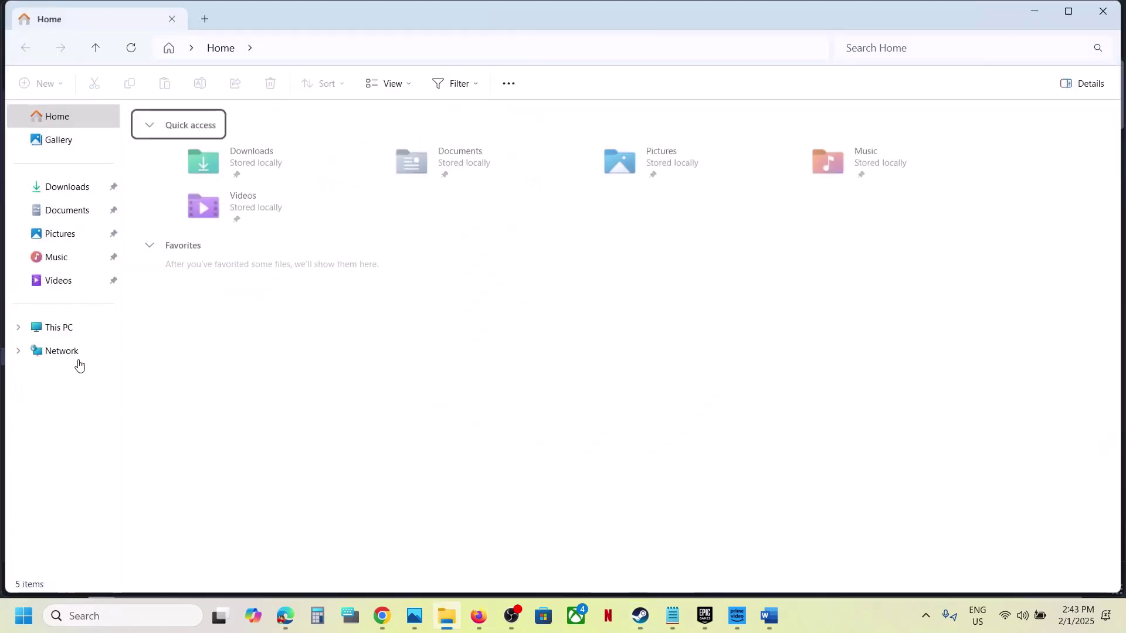
left_click(59, 326)
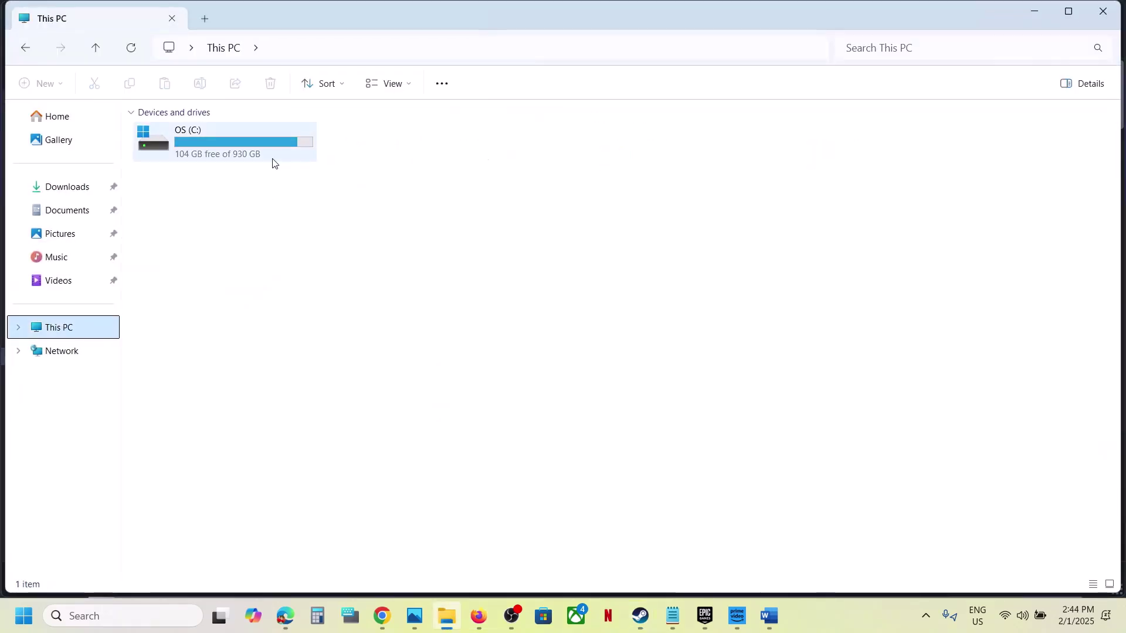
double_click(255, 157)
scroll(256, 157, "down", 1)
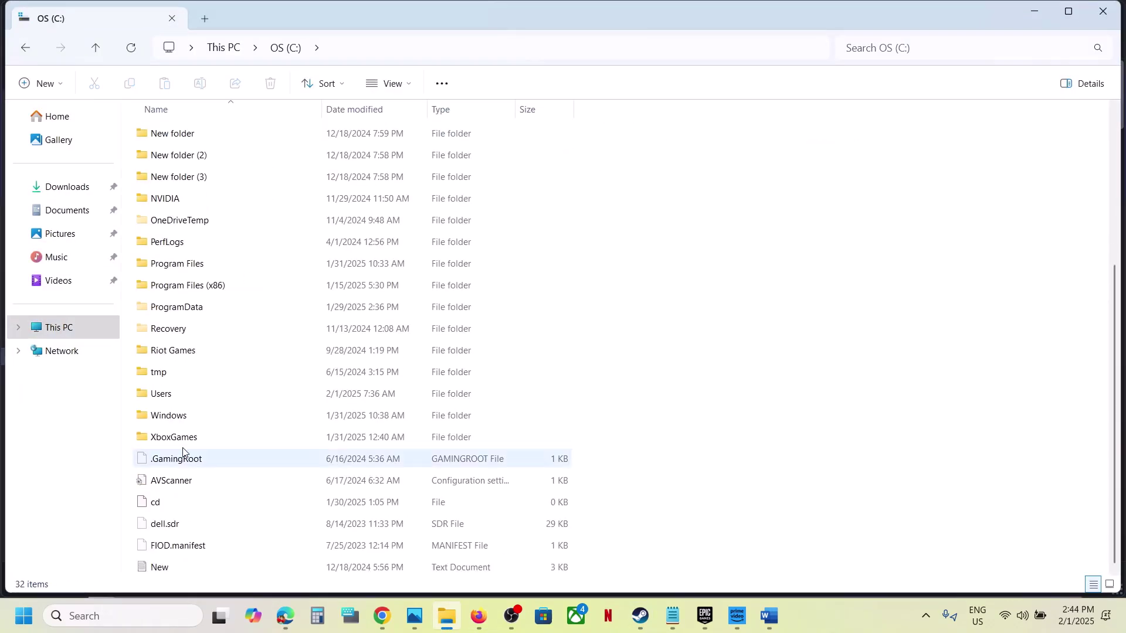
double_click(161, 392)
double_click(159, 132)
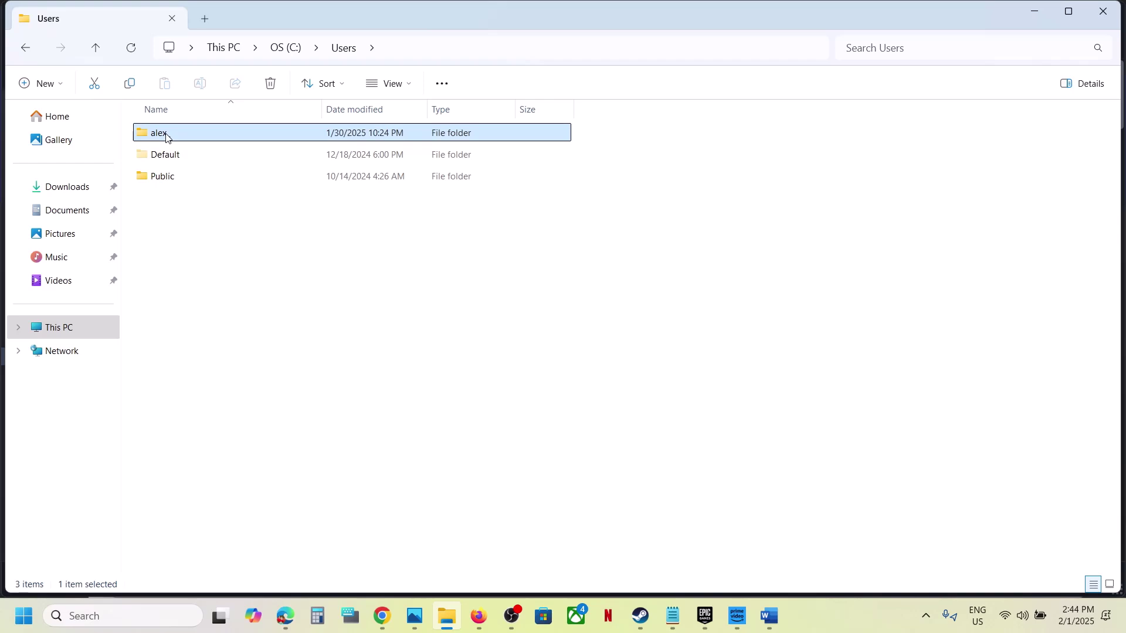
Step: Check the Hidden items display option, then open the Local folder inside AppData
left_click(174, 286)
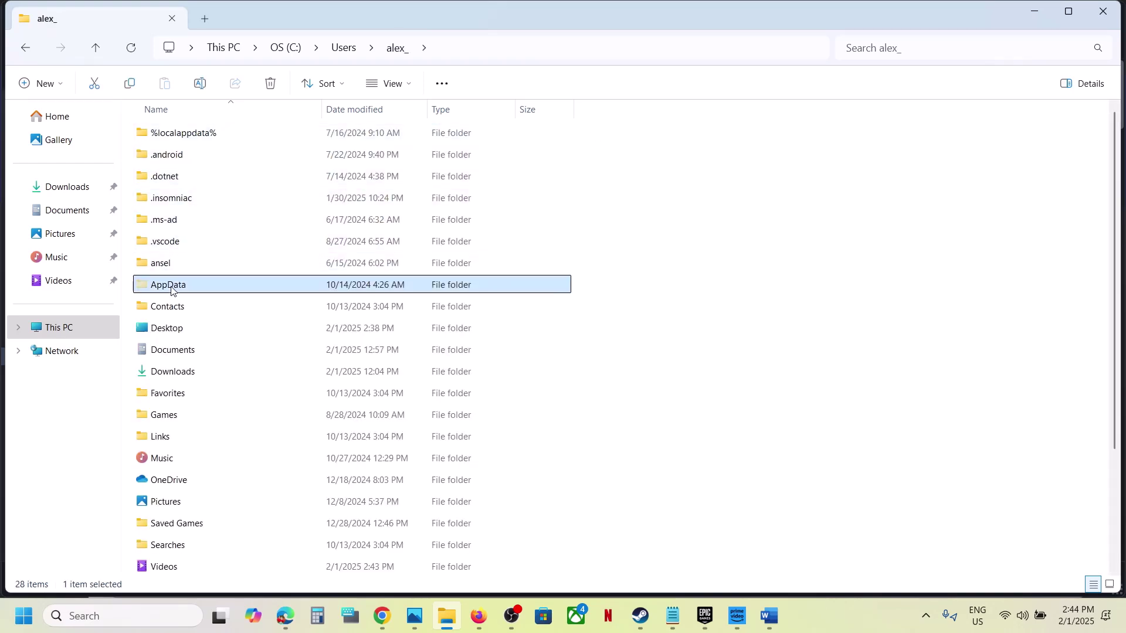
left_click(411, 83)
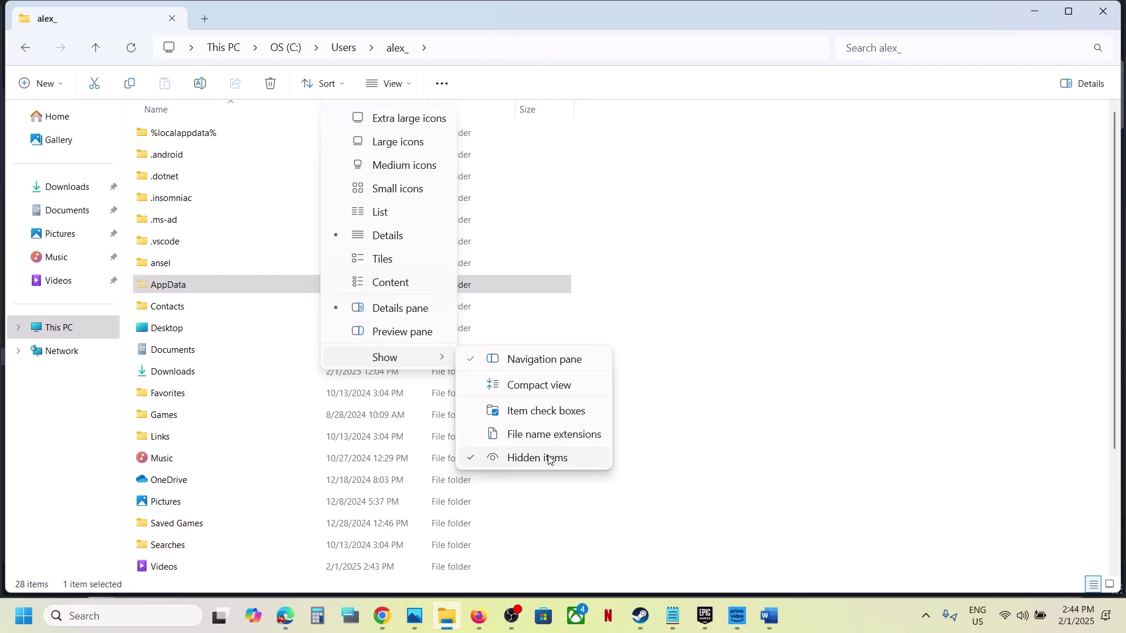
left_click(223, 289)
double_click(221, 286)
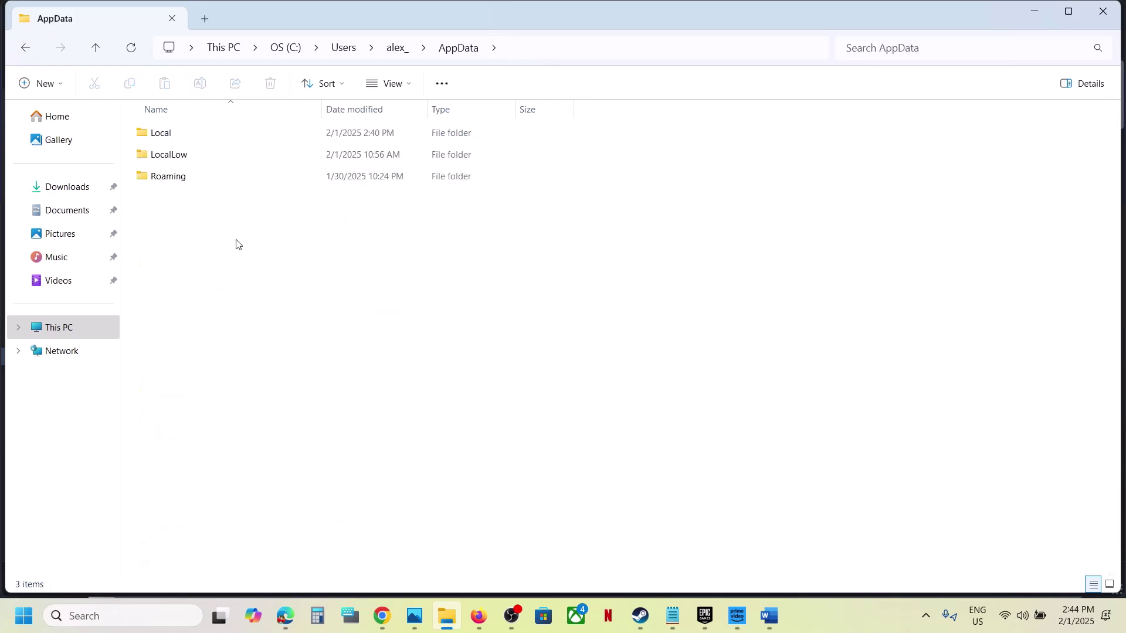
left_click(194, 138)
double_click(195, 138)
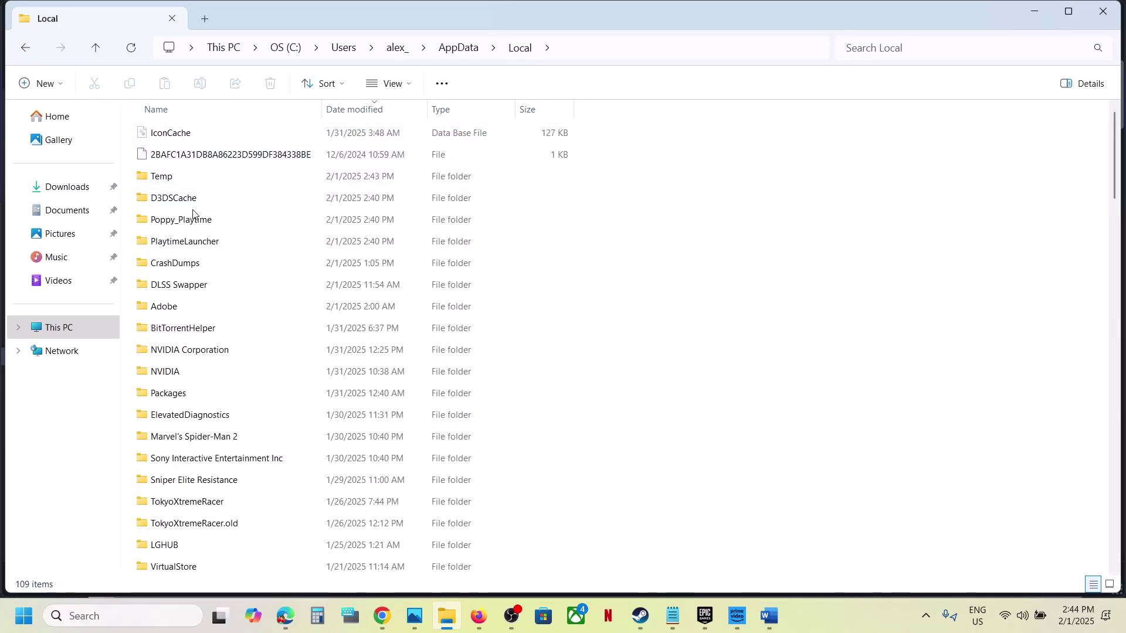
left_click(221, 226)
right_click(222, 228)
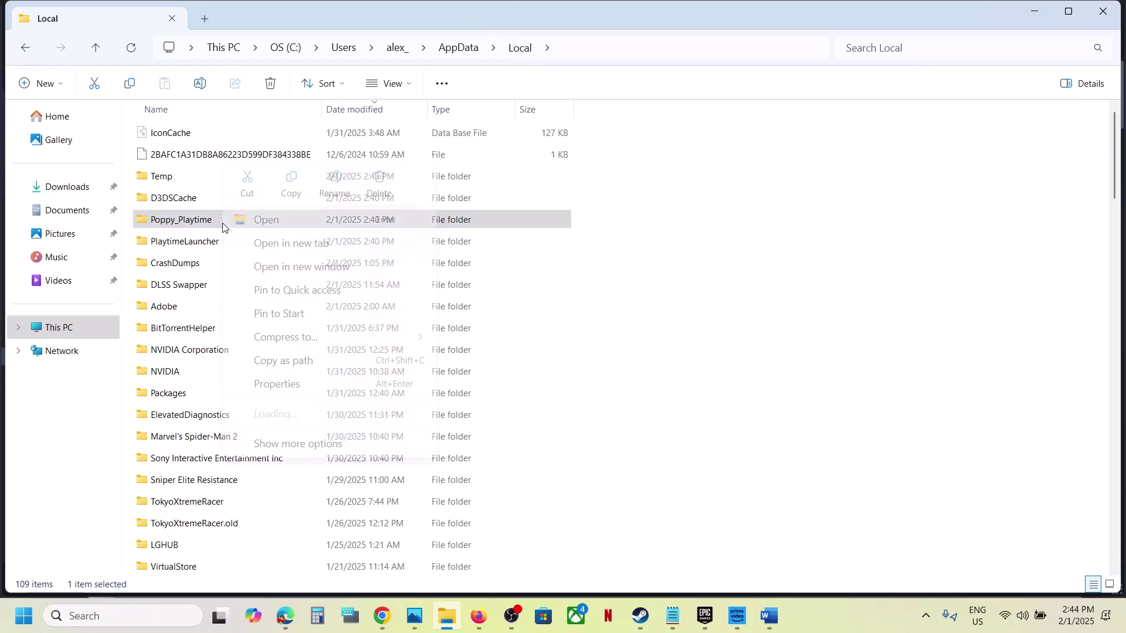
left_click(335, 179)
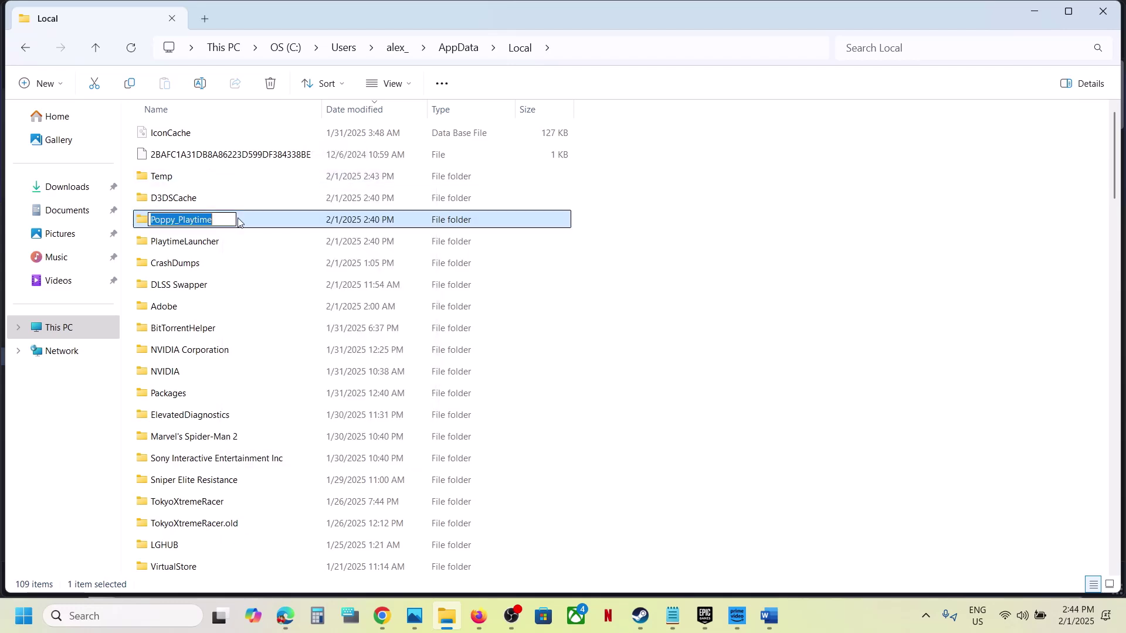
left_click(250, 227)
Step: Copy the Poppy_Playtime folder to the clipboard and rename the original folder Poppy_Playtime.old
right_click(233, 225)
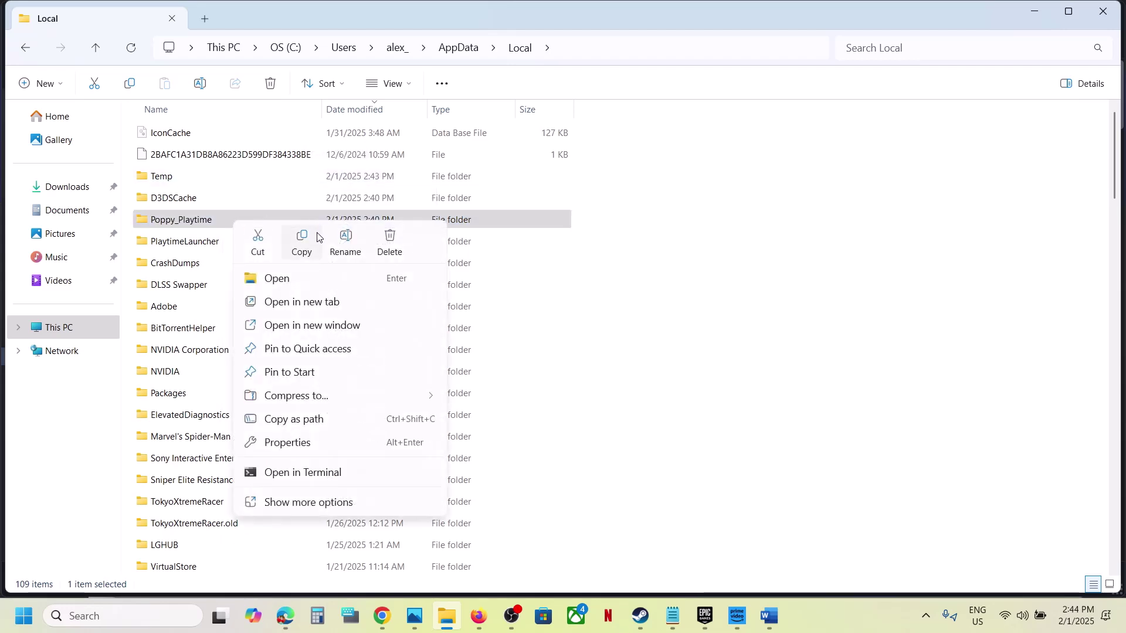
left_click(305, 245)
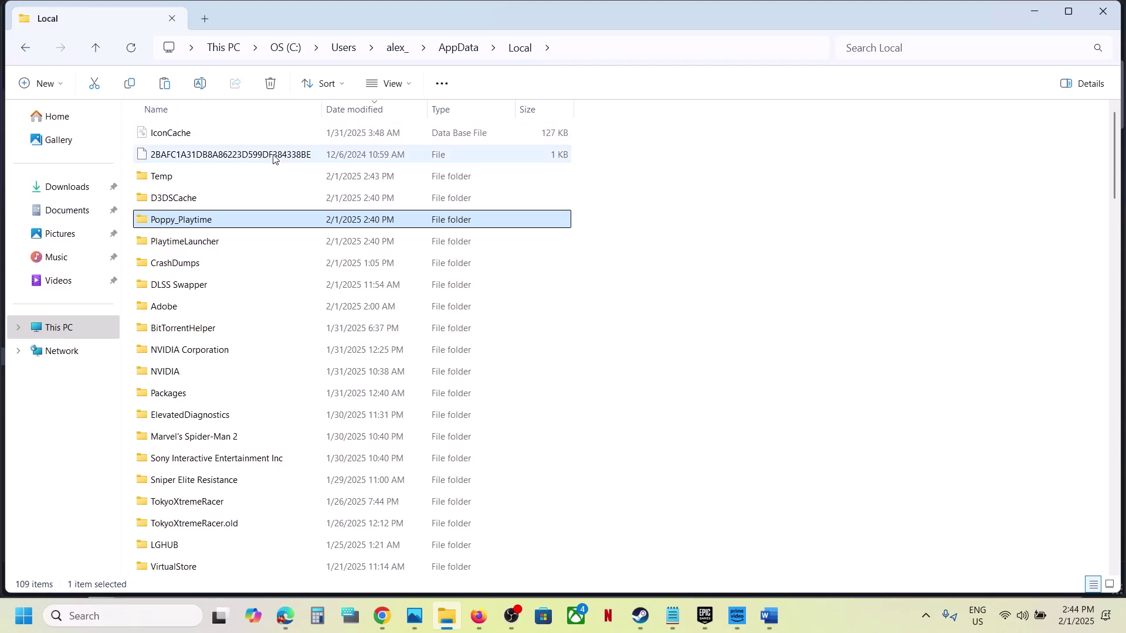
right_click(244, 224)
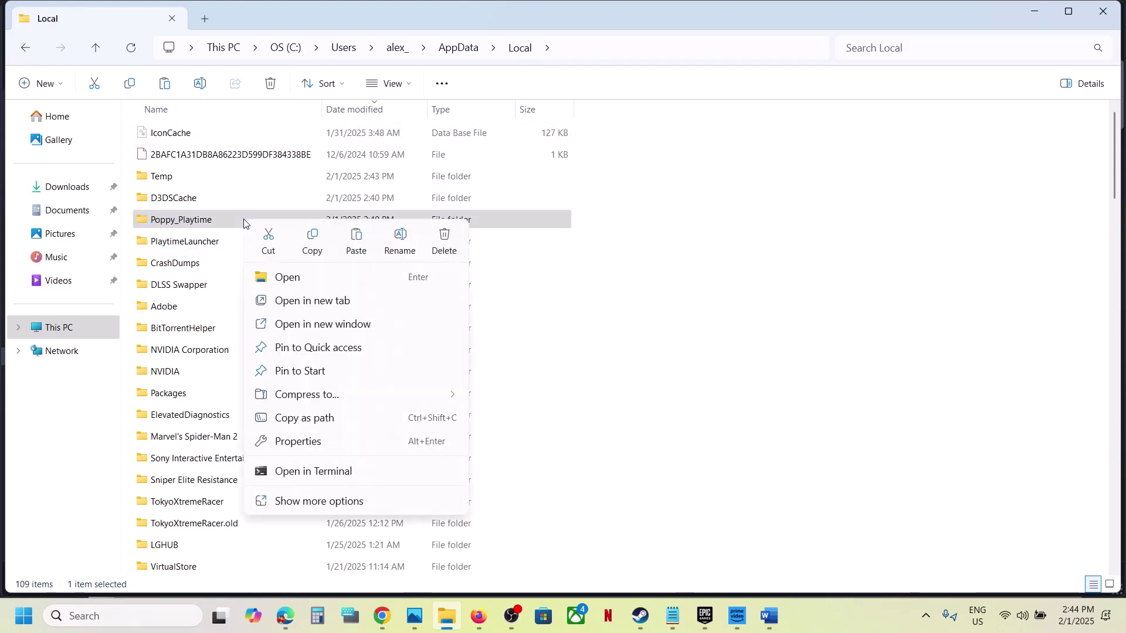
left_click(397, 234)
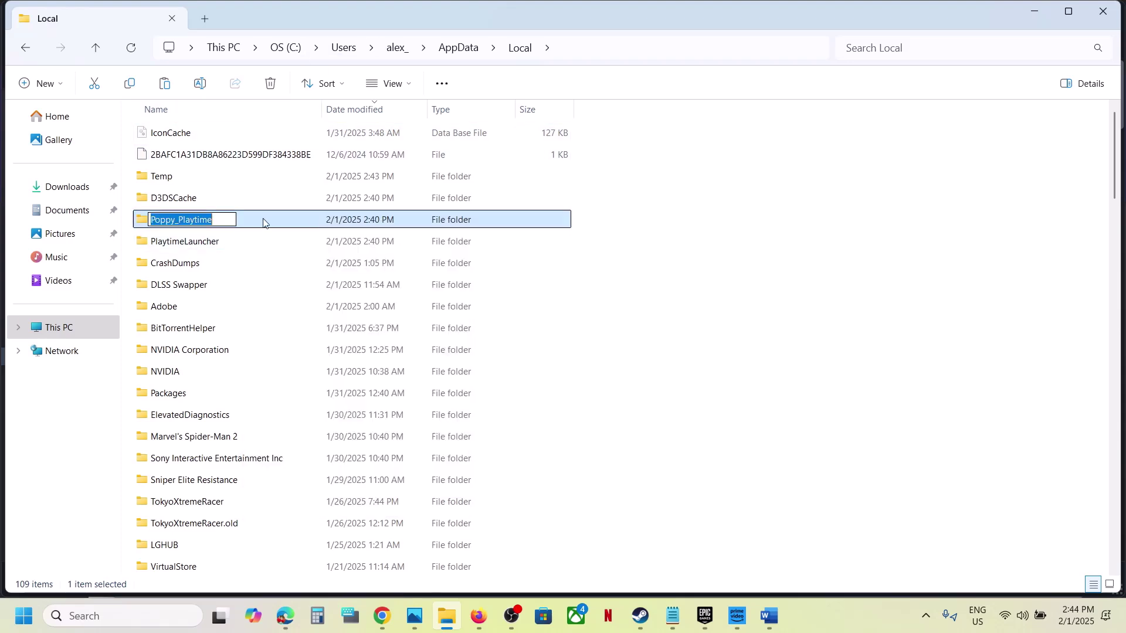
left_click(227, 224)
type(".old")
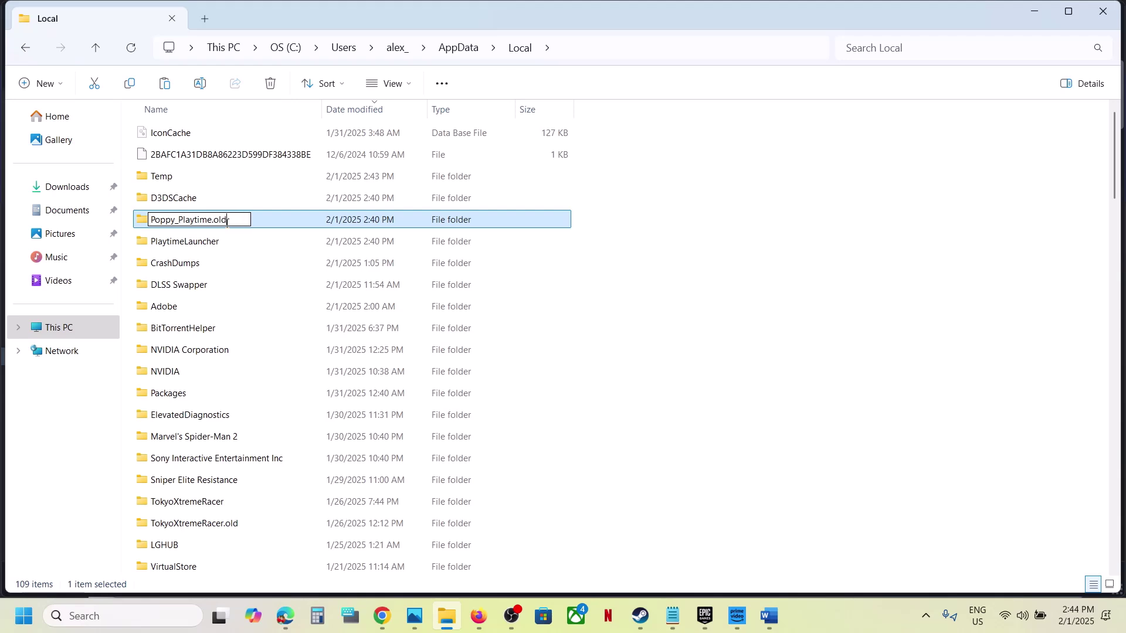
left_click(679, 284)
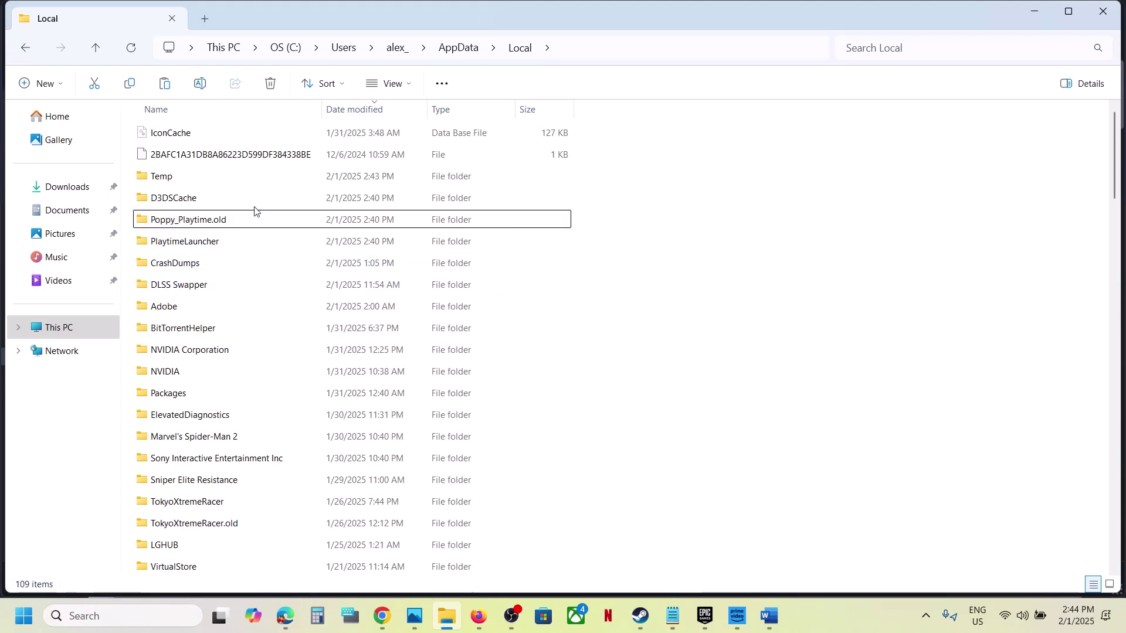
right_click(236, 218)
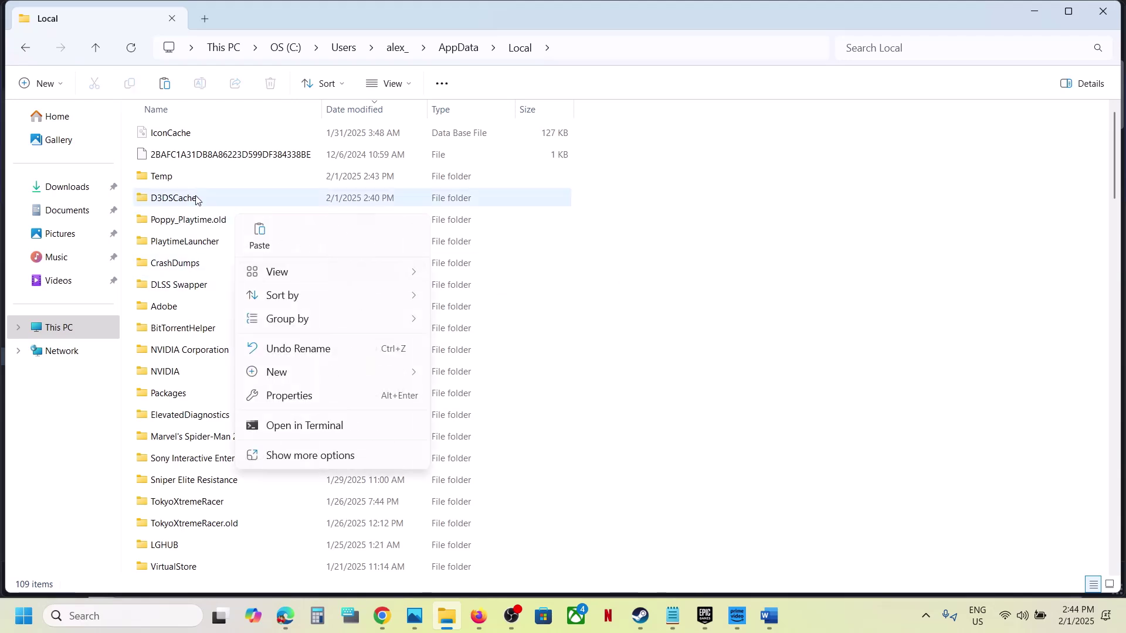
left_click(190, 223)
right_click(190, 223)
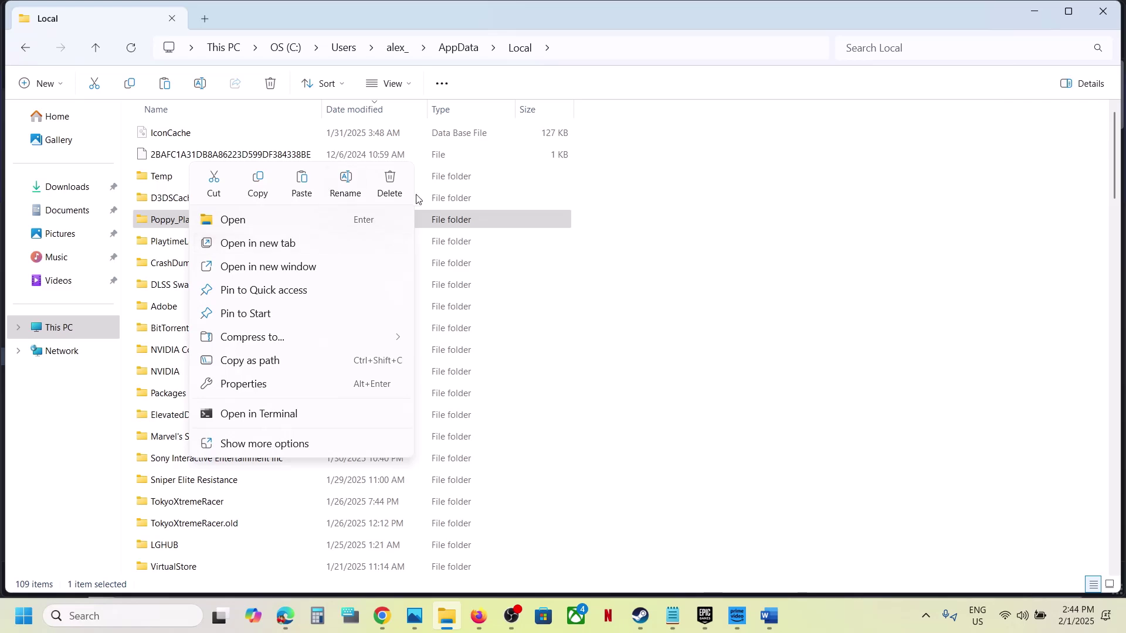
left_click(714, 512)
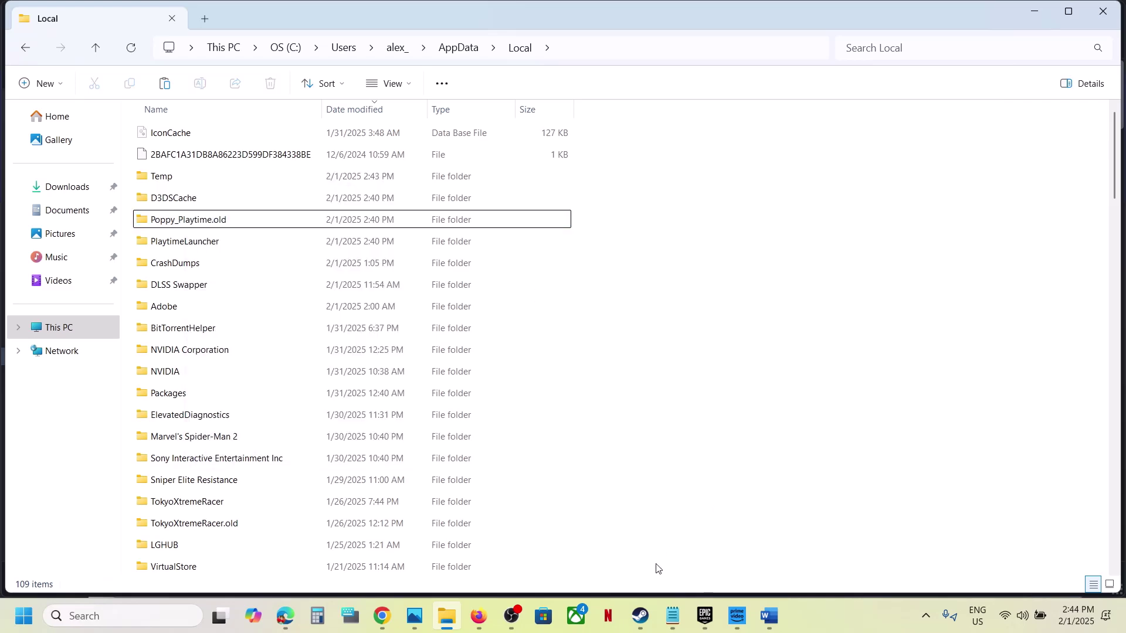
Step: Switch to Steam and bring up the Windows power options to locate Restart
left_click(641, 616)
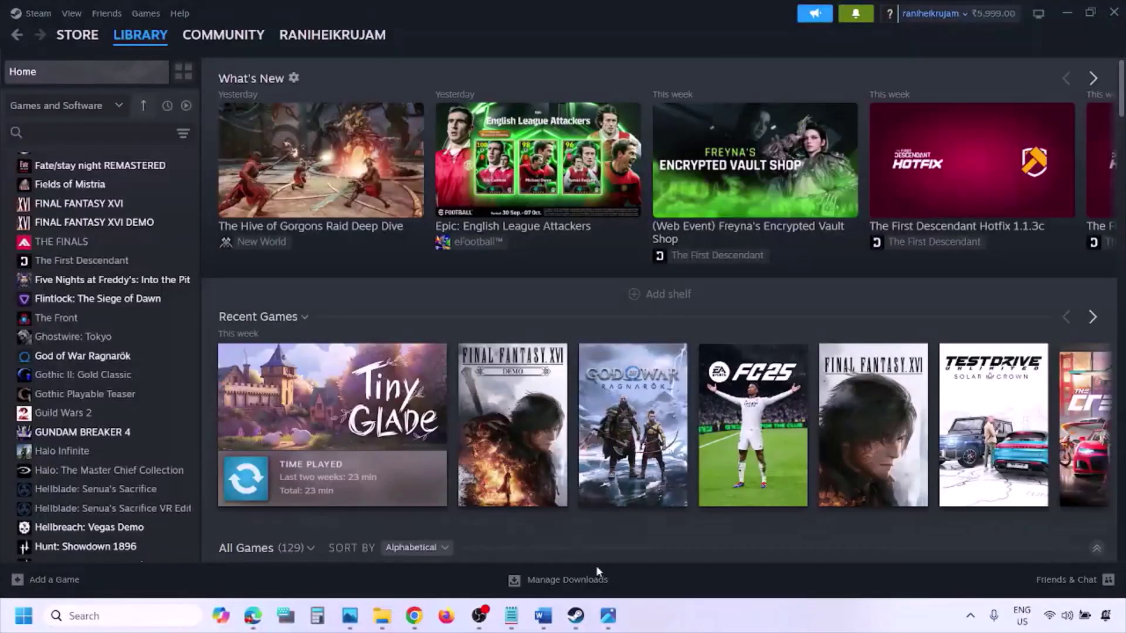
key("super")
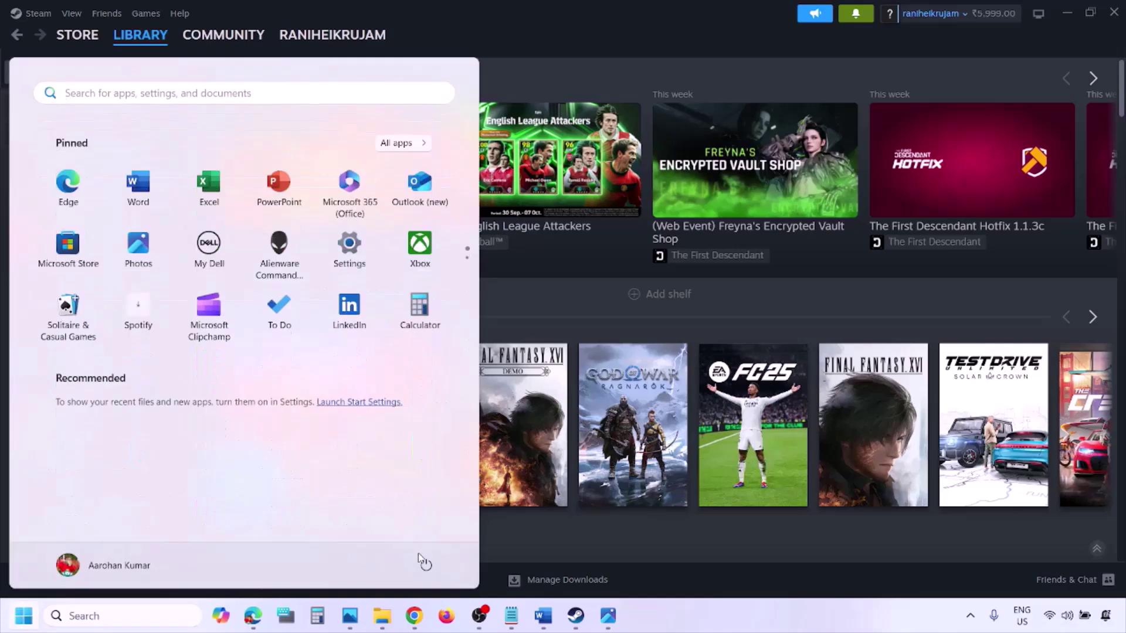
left_click(426, 566)
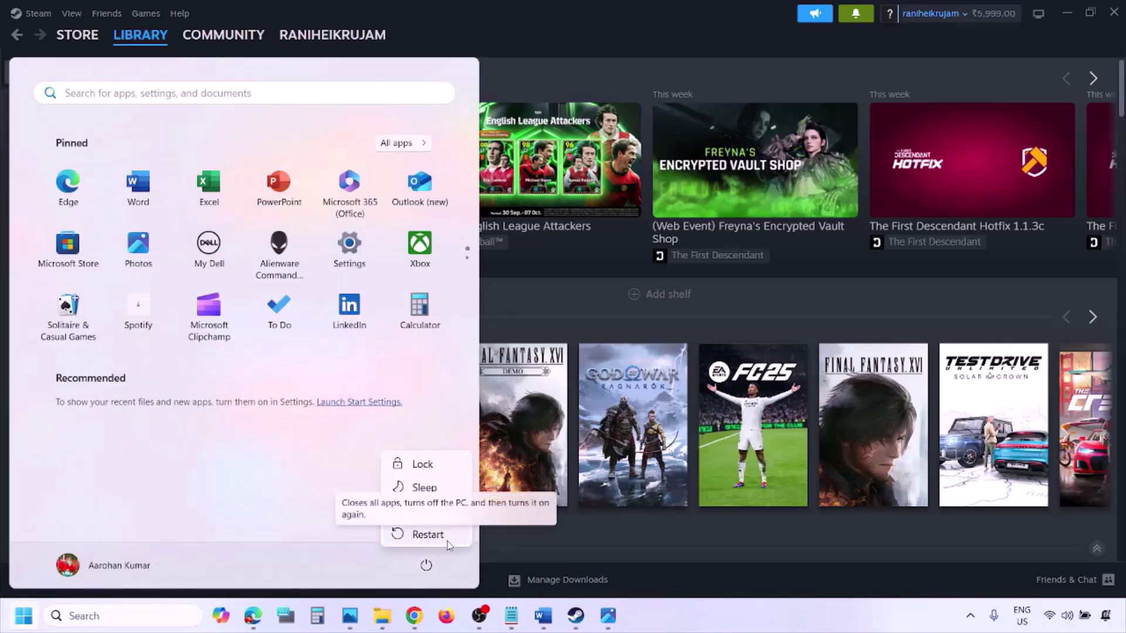
Step: Switch to the Word document and read Step 2 about running the game as an administrator from its installation folder
left_click(546, 622)
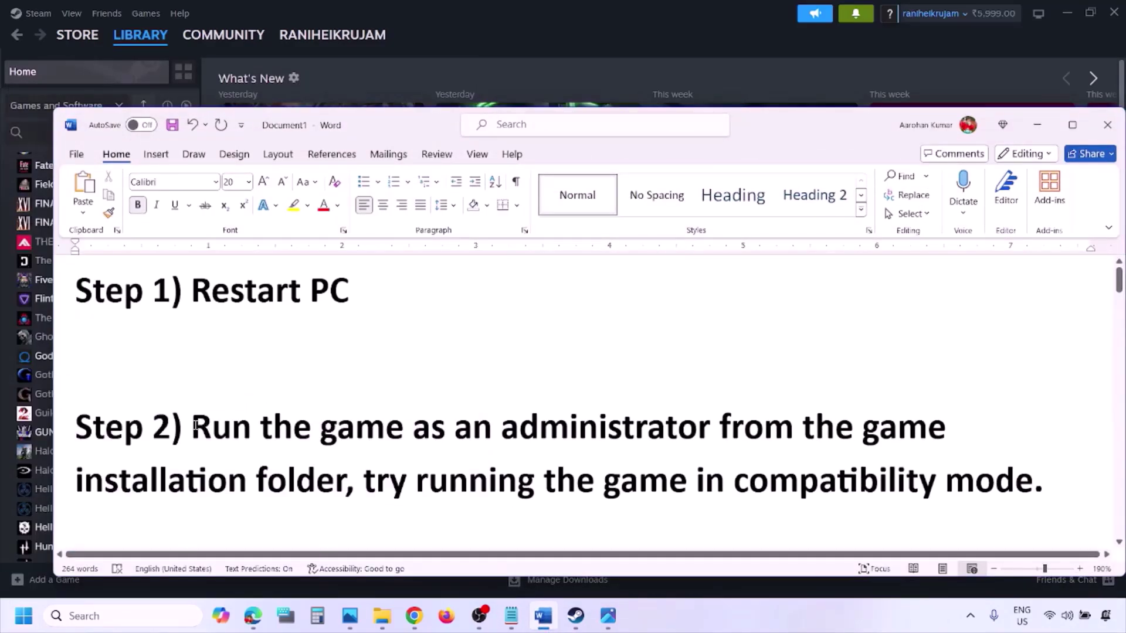
left_click_drag(195, 426, 854, 420)
left_click_drag(722, 426, 352, 482)
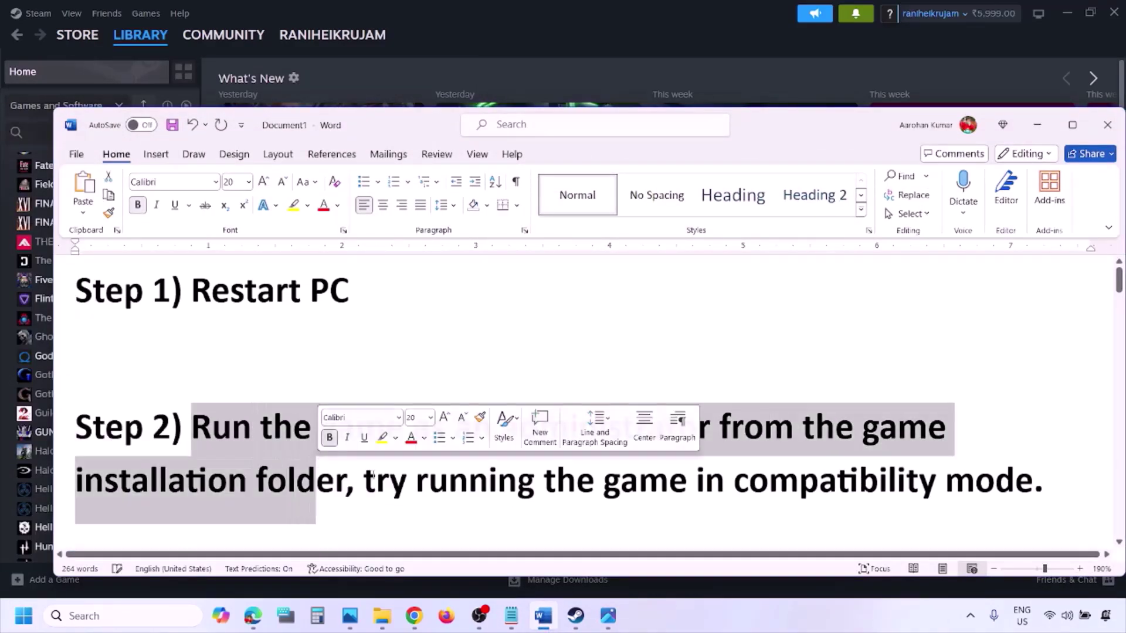
Step: Examine the picture 1.png for where Browse local files is found in a Steam game's Manage options
left_click(713, 618)
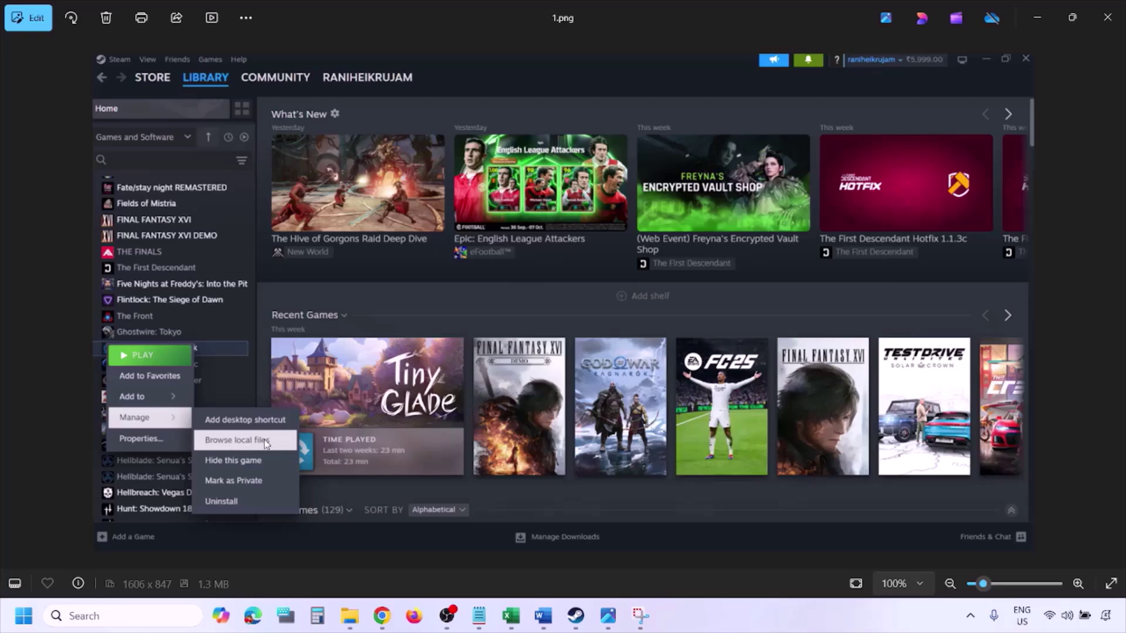
scroll(267, 443, "up", 1)
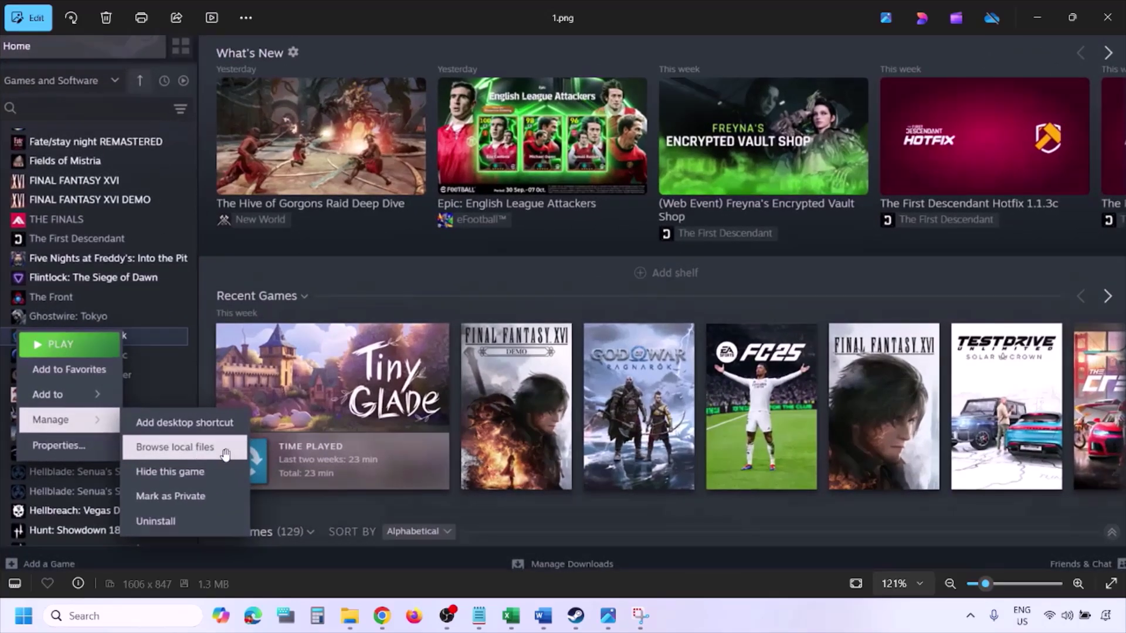
scroll(225, 454, "down", 1)
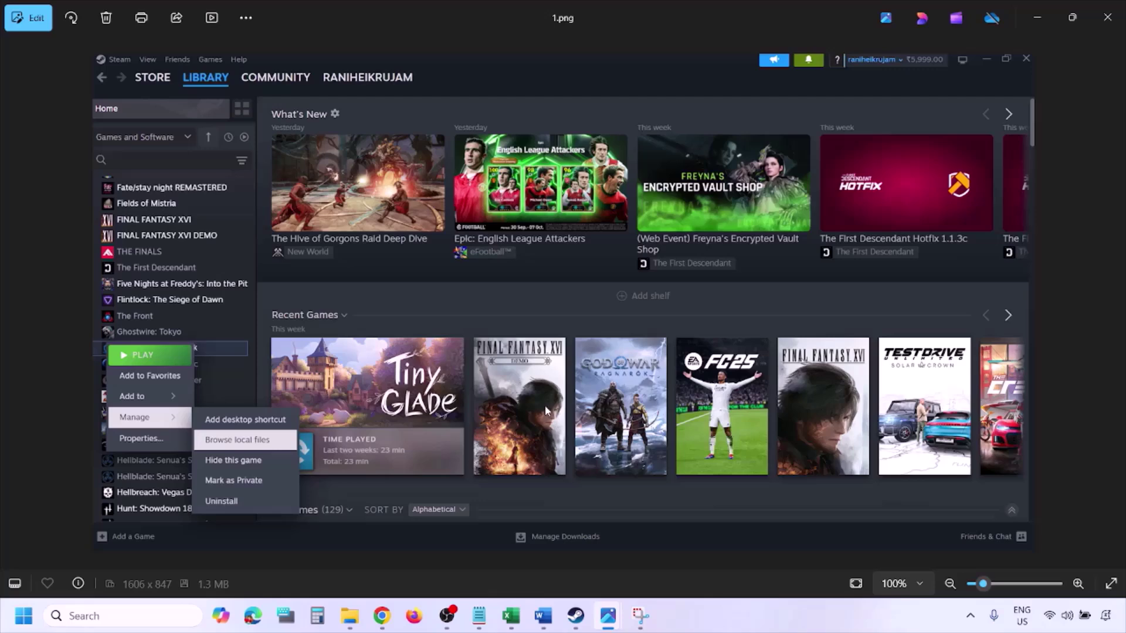
Step: Examine the picture 2.png for the Properties entry in the game executable's context menu
key("Right")
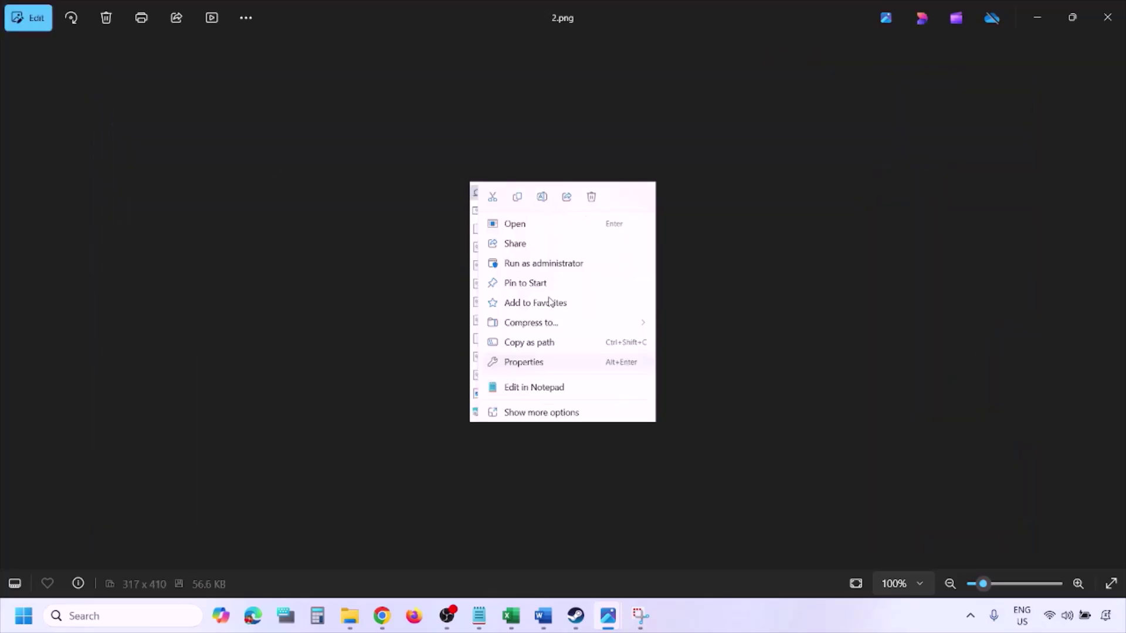
scroll(555, 355, "up", 3)
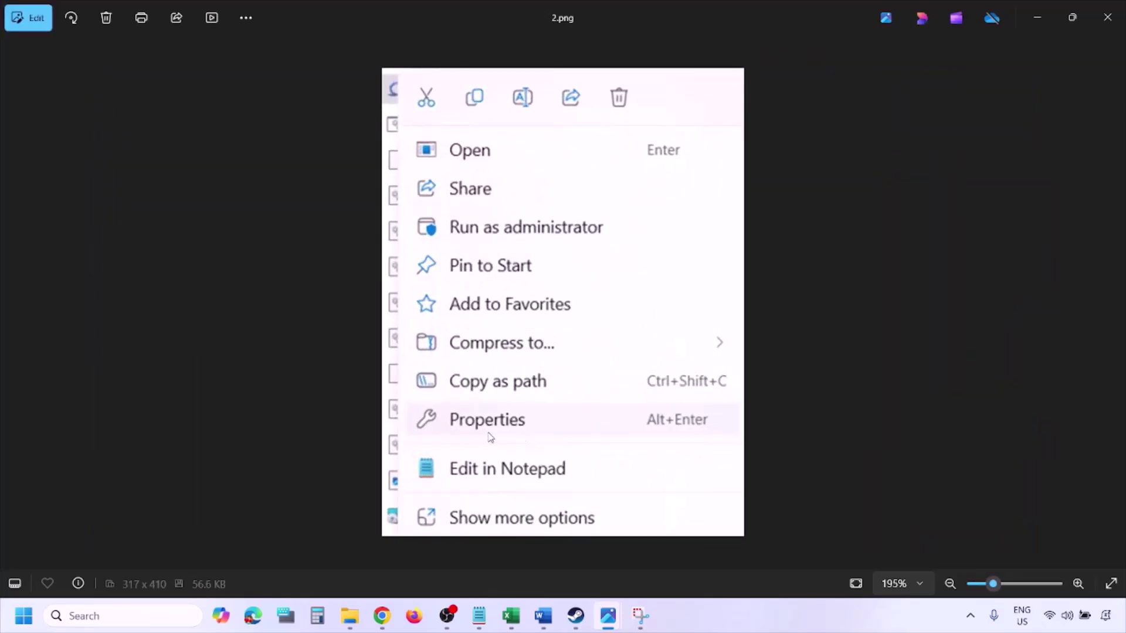
scroll(519, 433, "down", 3)
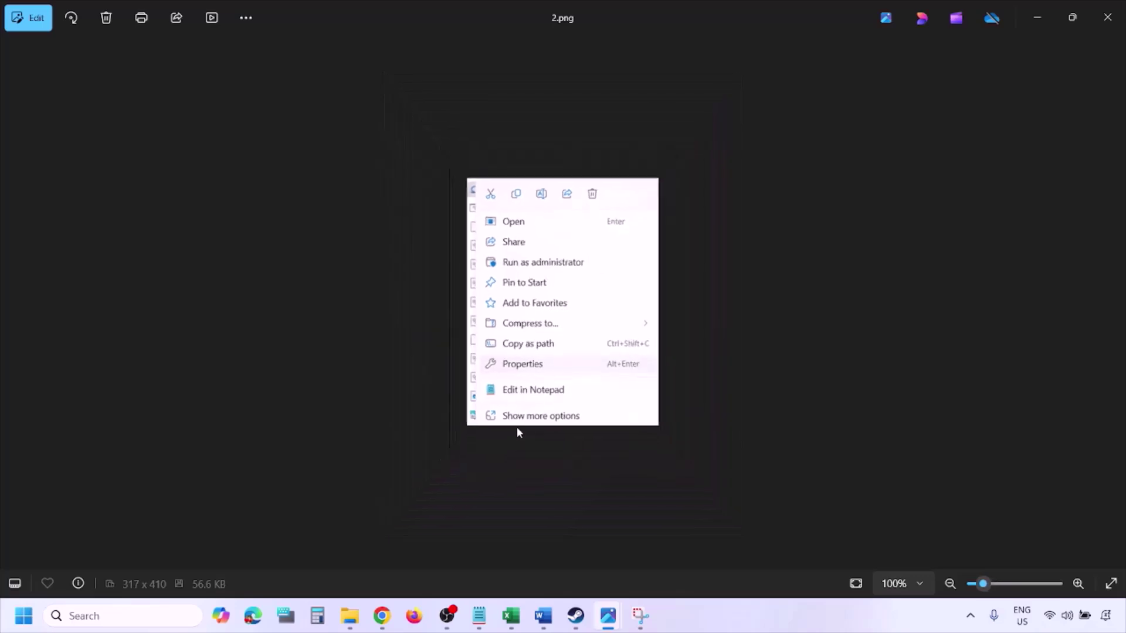
Step: Examine the picture 3.png for the Run this program as an administrator option among the compatibility settings
key("Right")
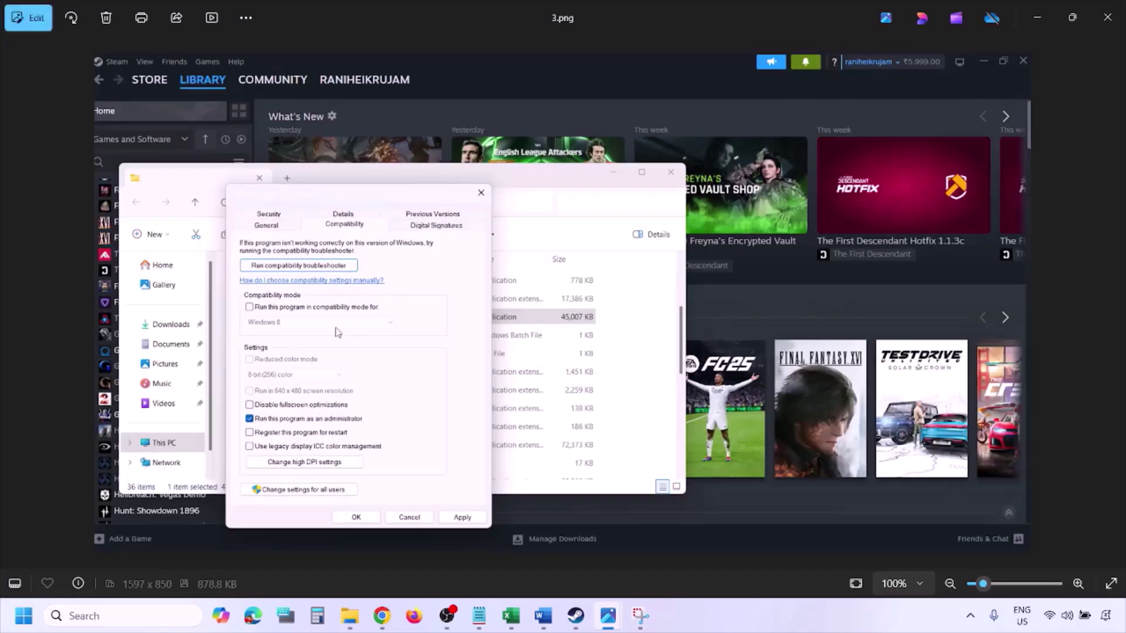
scroll(336, 331, "up", 2)
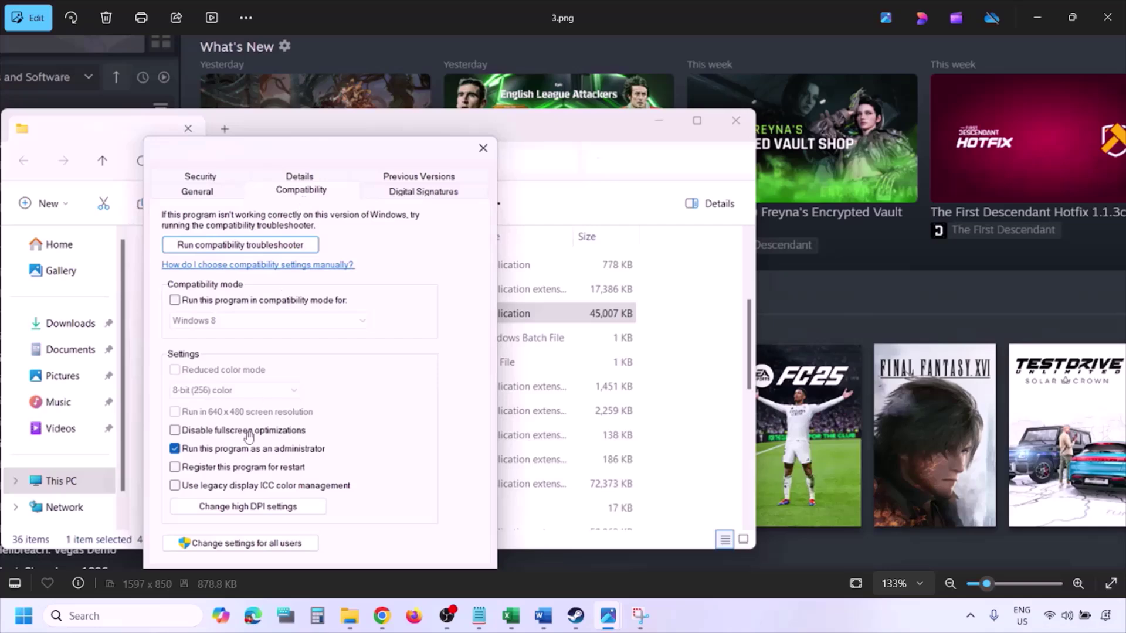
scroll(249, 440, "down", 1)
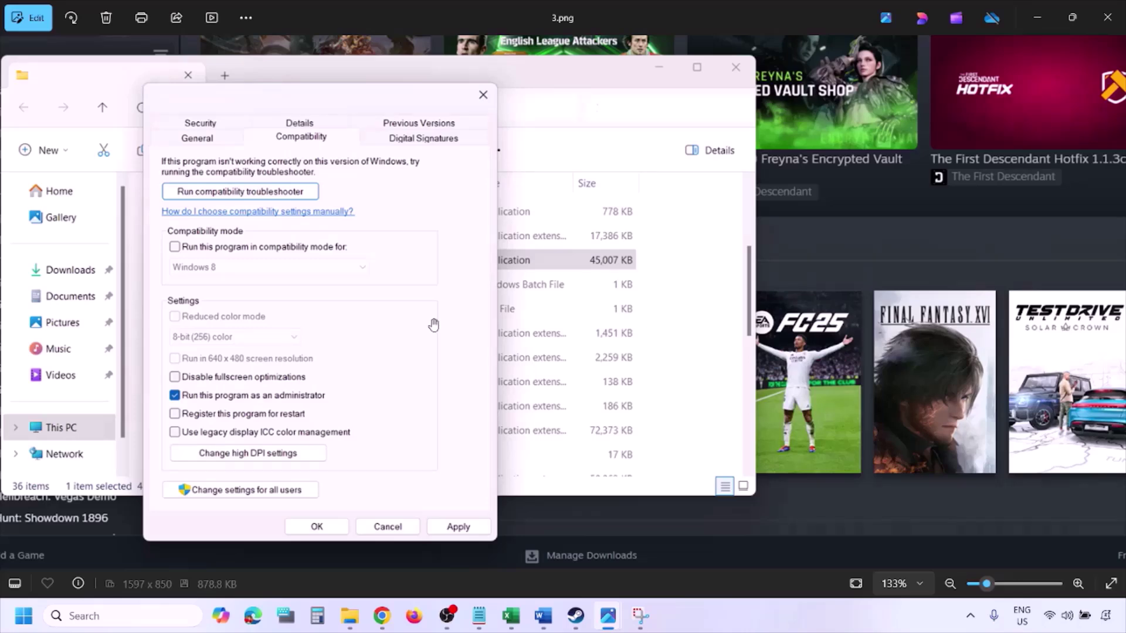
key("ctrl+minus")
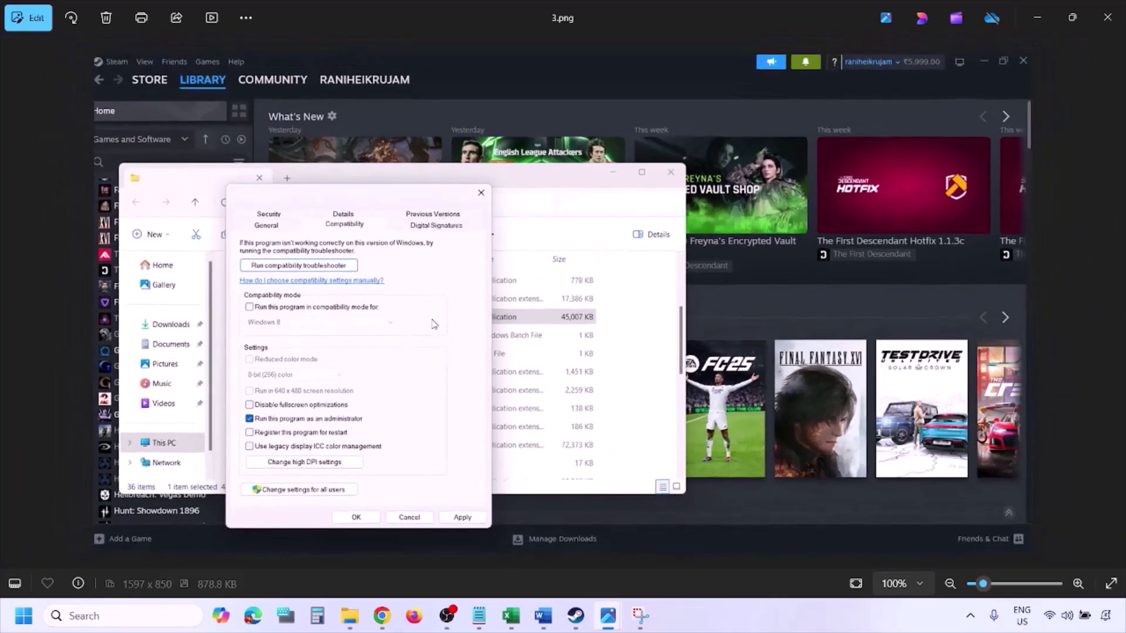
Step: Examine the picture 4.png for running the program in compatibility mode for Windows 8
key("Right")
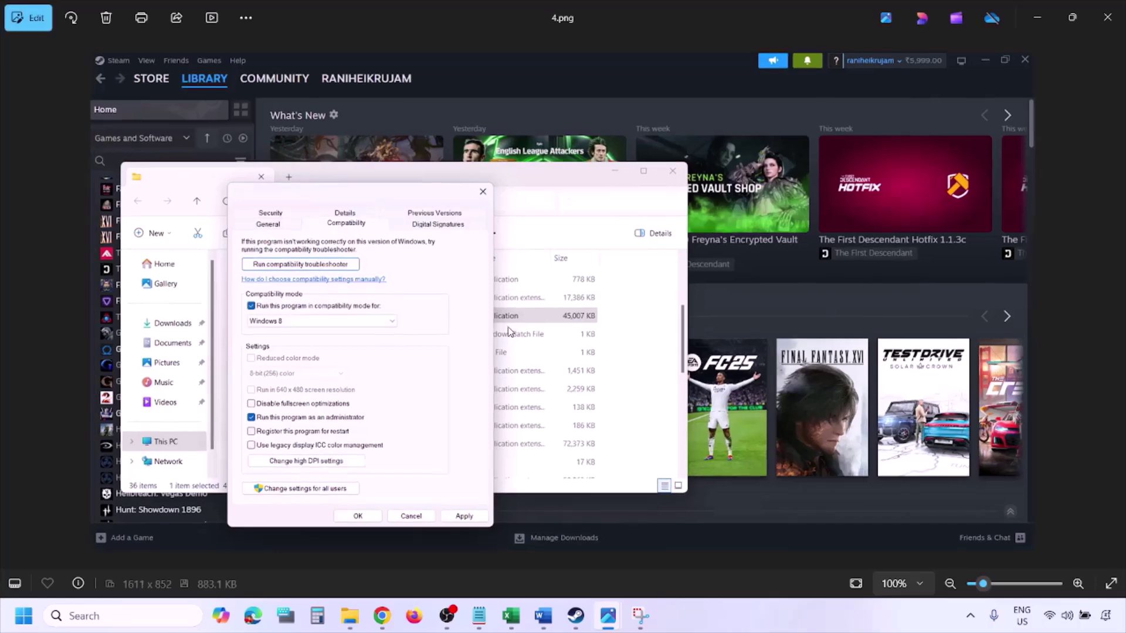
scroll(509, 332, "up", 2)
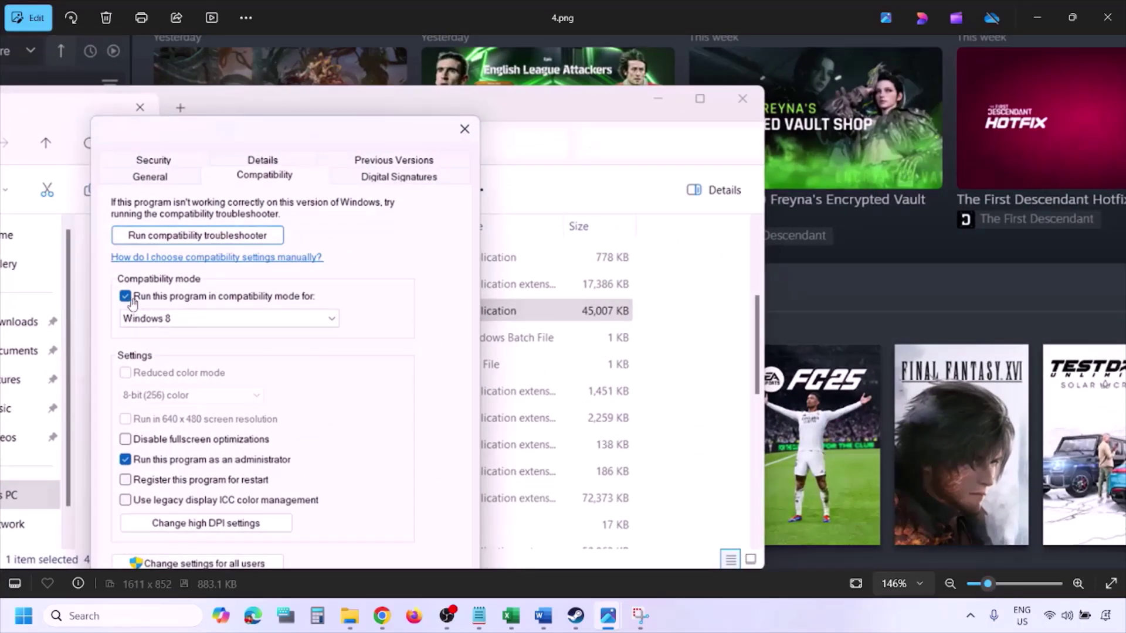
left_click_drag(150, 313, 158, 273)
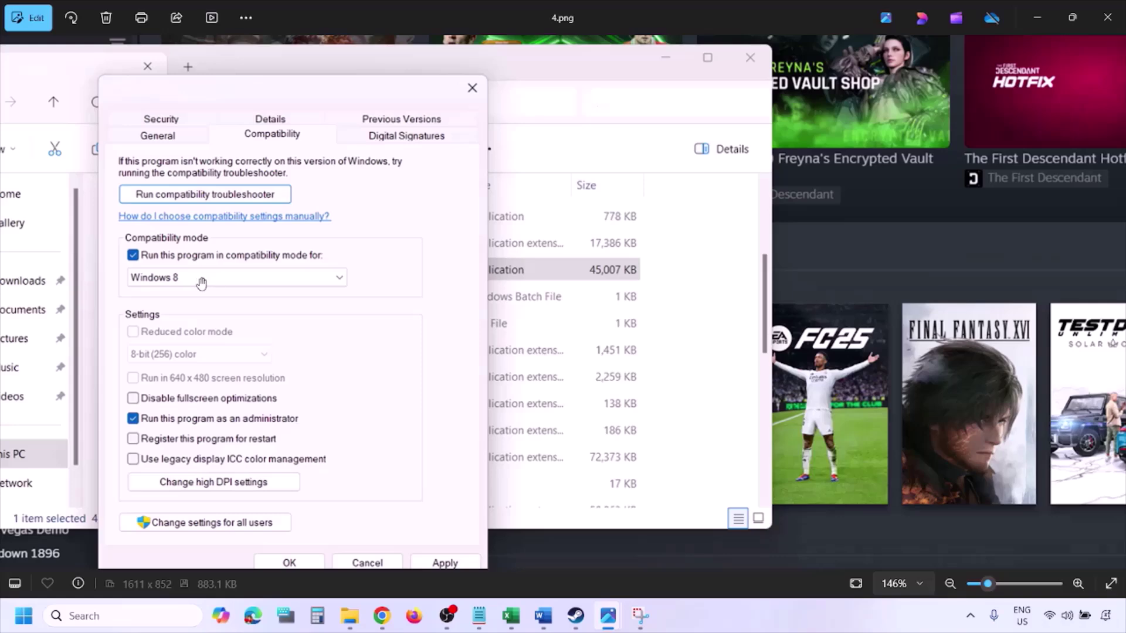
left_click_drag(433, 439, 440, 404)
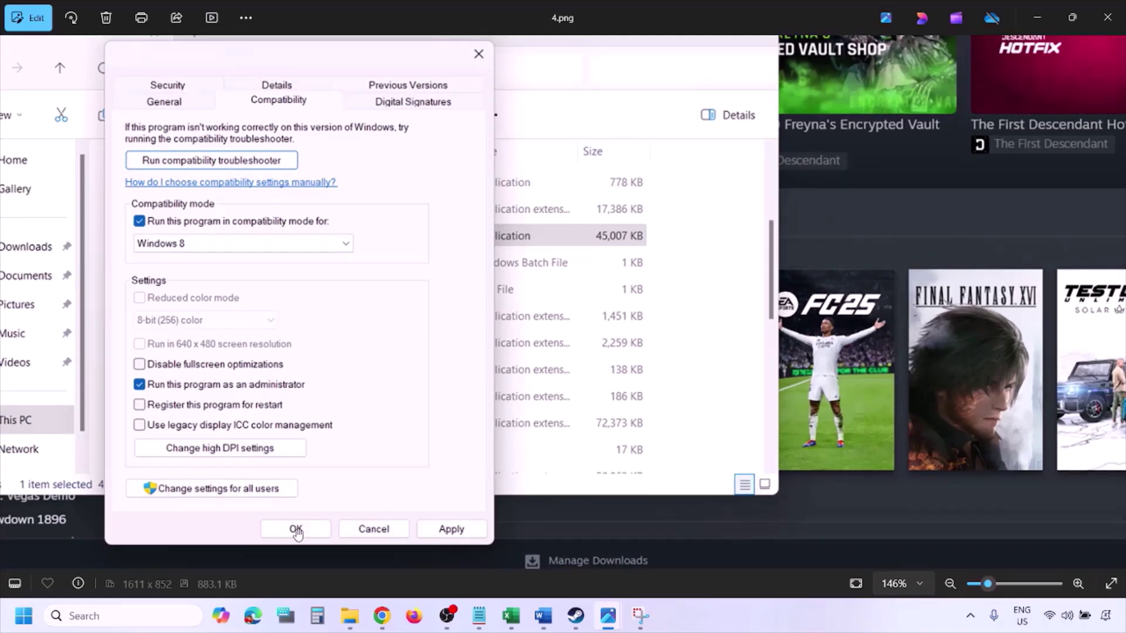
scroll(601, 417, "down", 3)
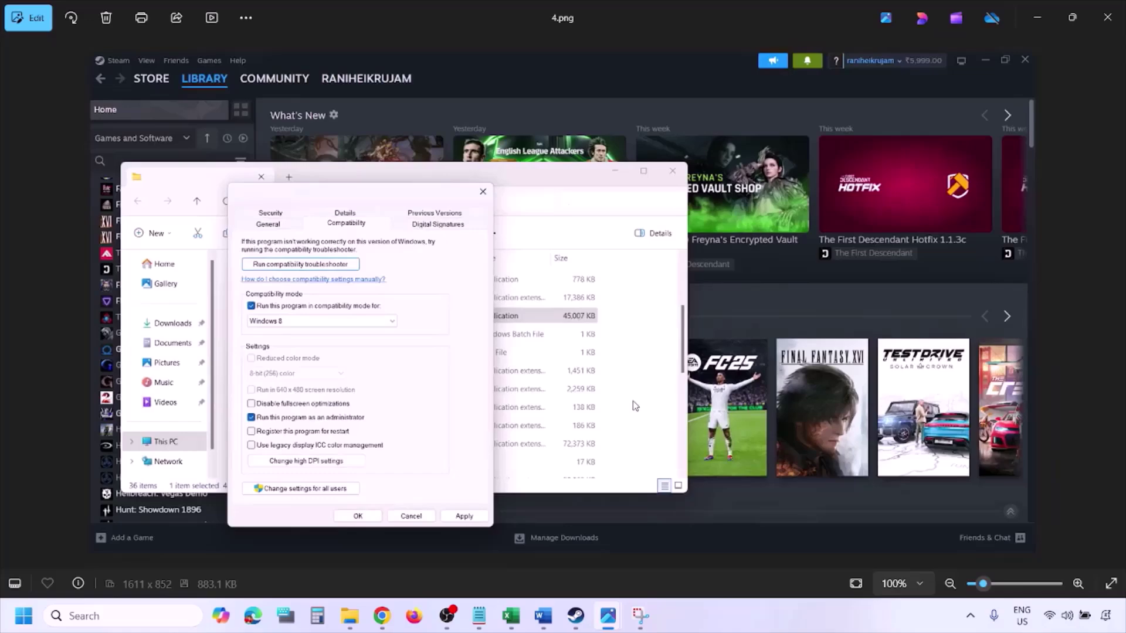
Step: Examine the picture 5.png for choosing Windows 7 as the compatibility mode
key("Right")
scroll(364, 350, "up", 3)
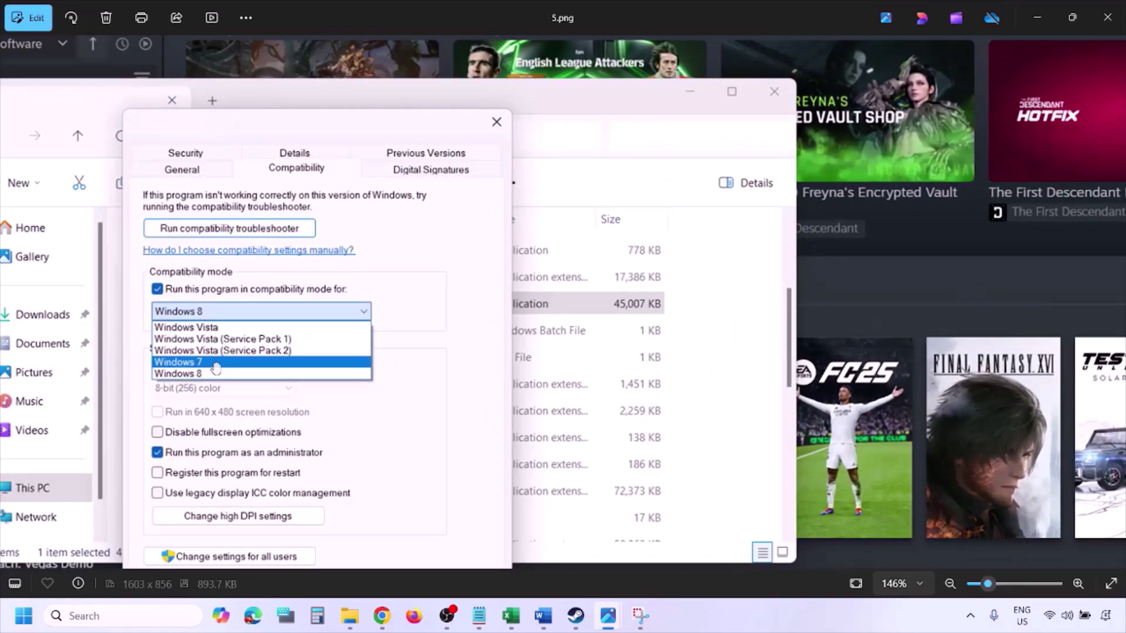
scroll(213, 369, "down", 3)
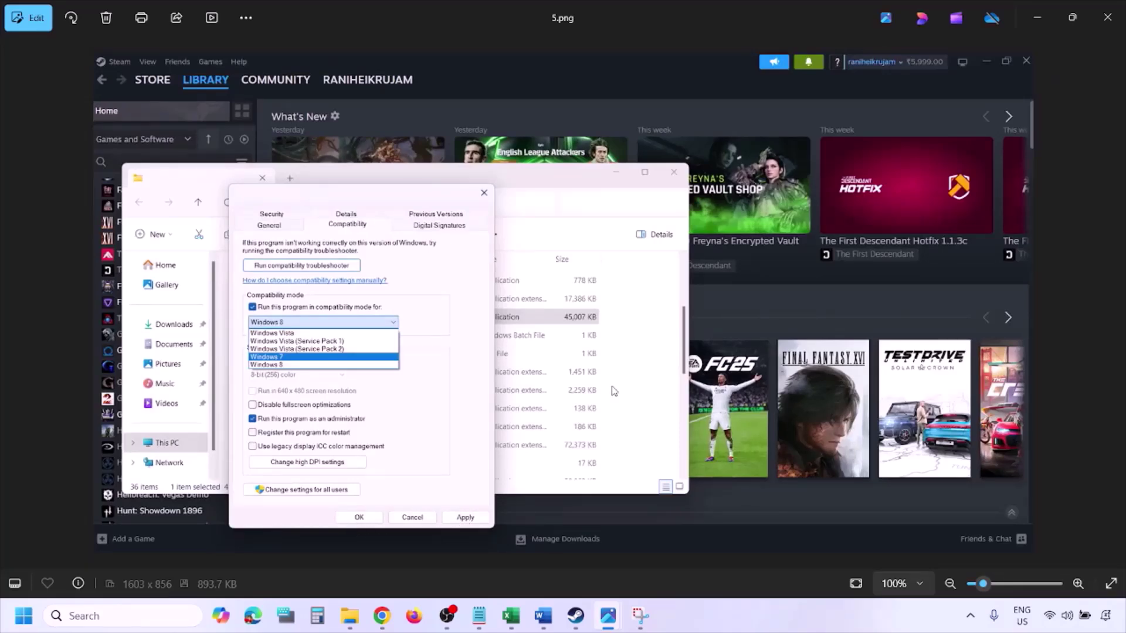
Step: Examine the picture 6.png for combining Windows 7 compatibility mode with Disable fullscreen optimizations and Run this program as an administrator
key("Right")
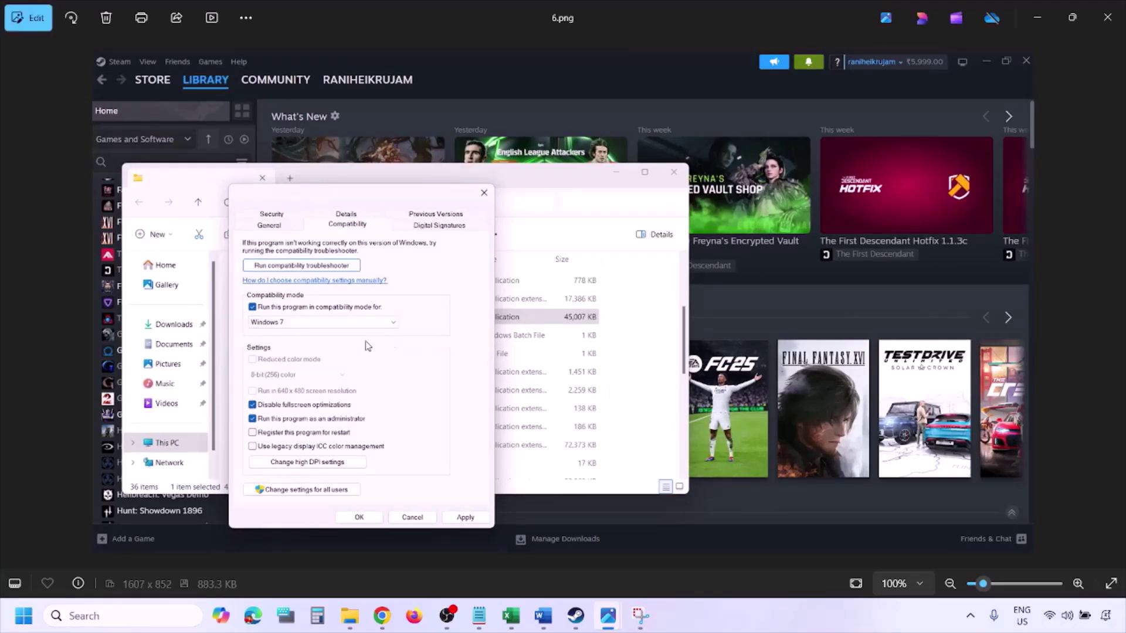
scroll(367, 346, "up", 3)
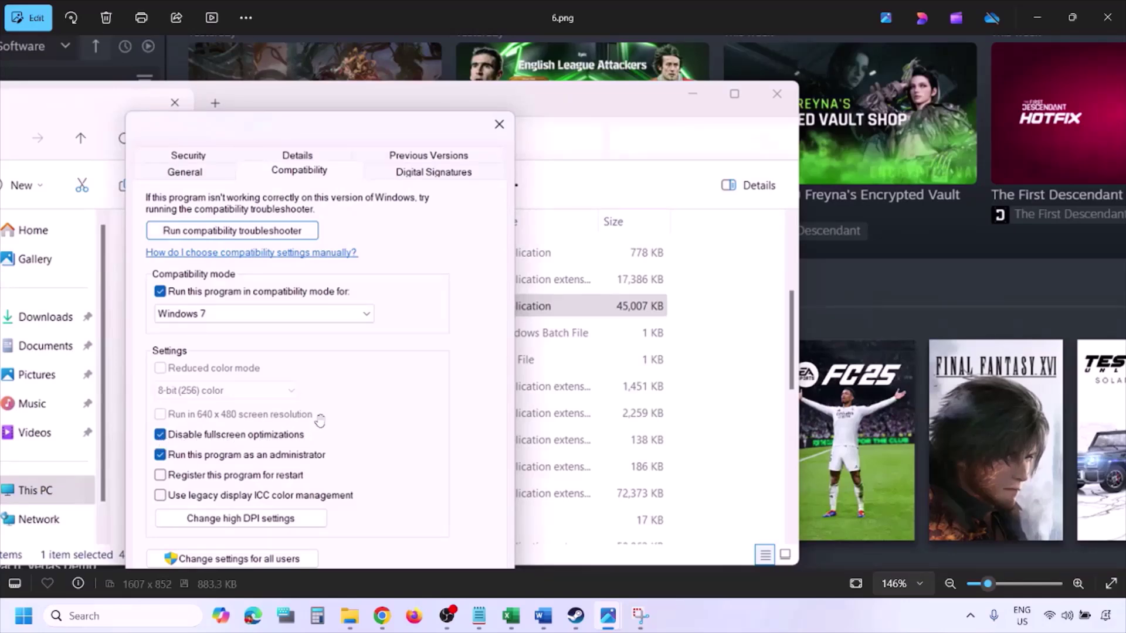
left_click_drag(320, 421, 369, 300)
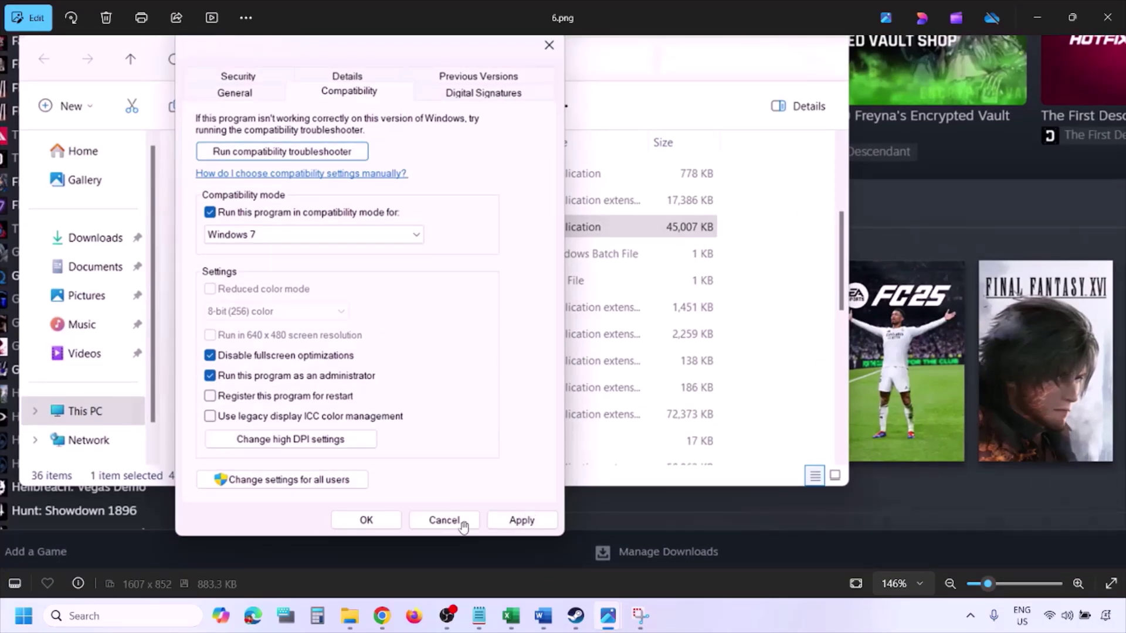
scroll(387, 520, "down", 3)
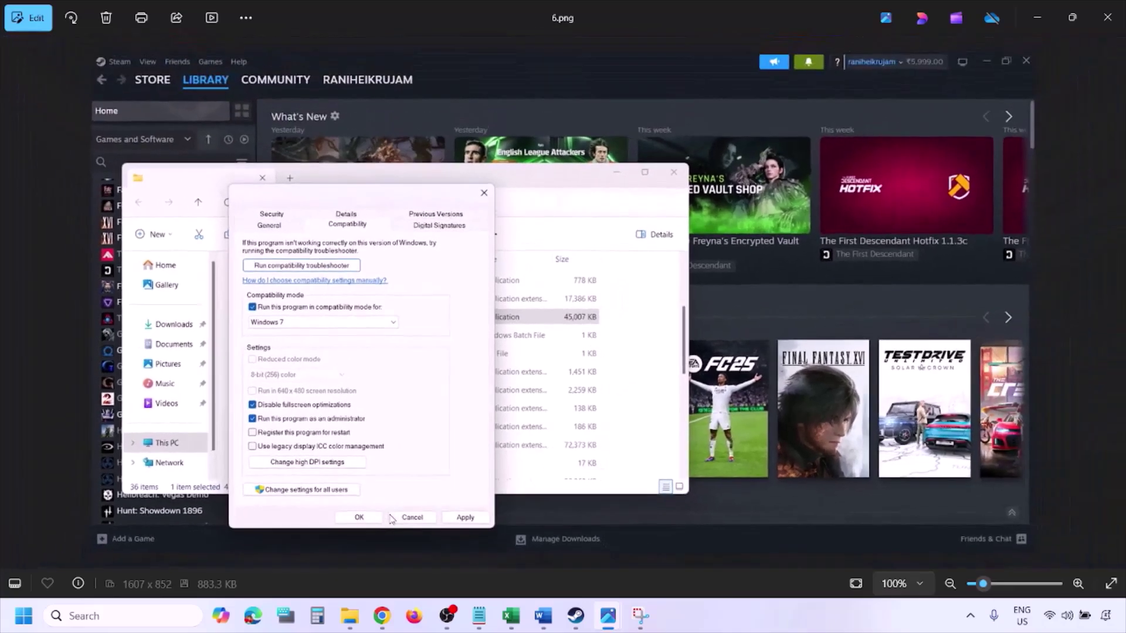
scroll(311, 401, "up", 4)
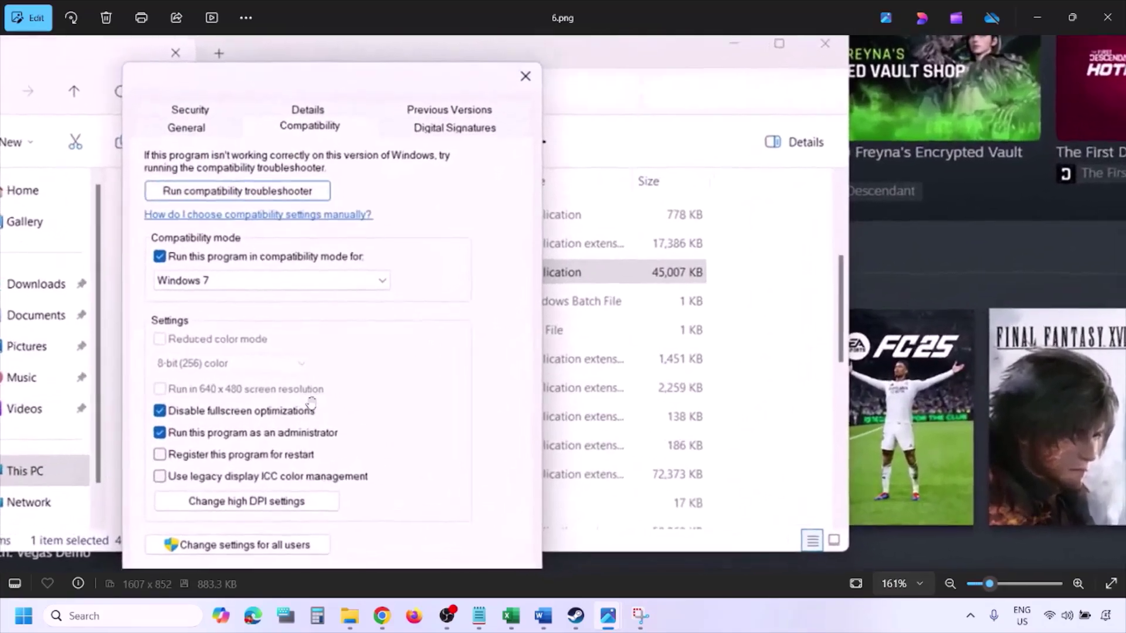
left_click_drag(249, 382, 280, 377)
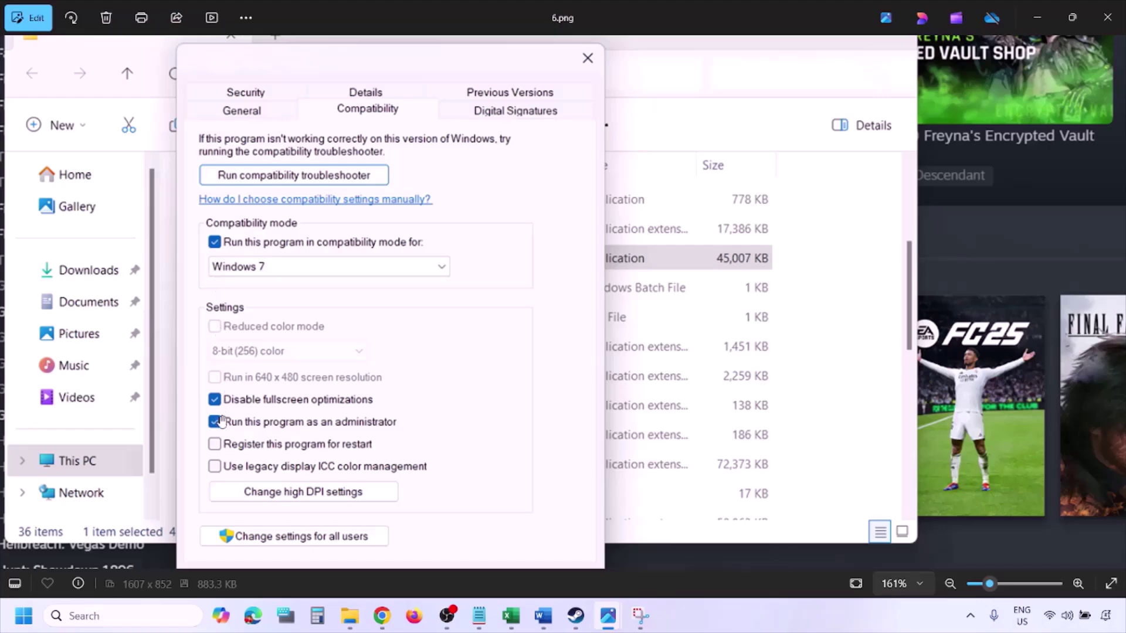
scroll(319, 346, "down", 4)
Step: Examine the picture 7.png for clearing the compatibility mode, fullscreen optimizations and administrator options
key("Right")
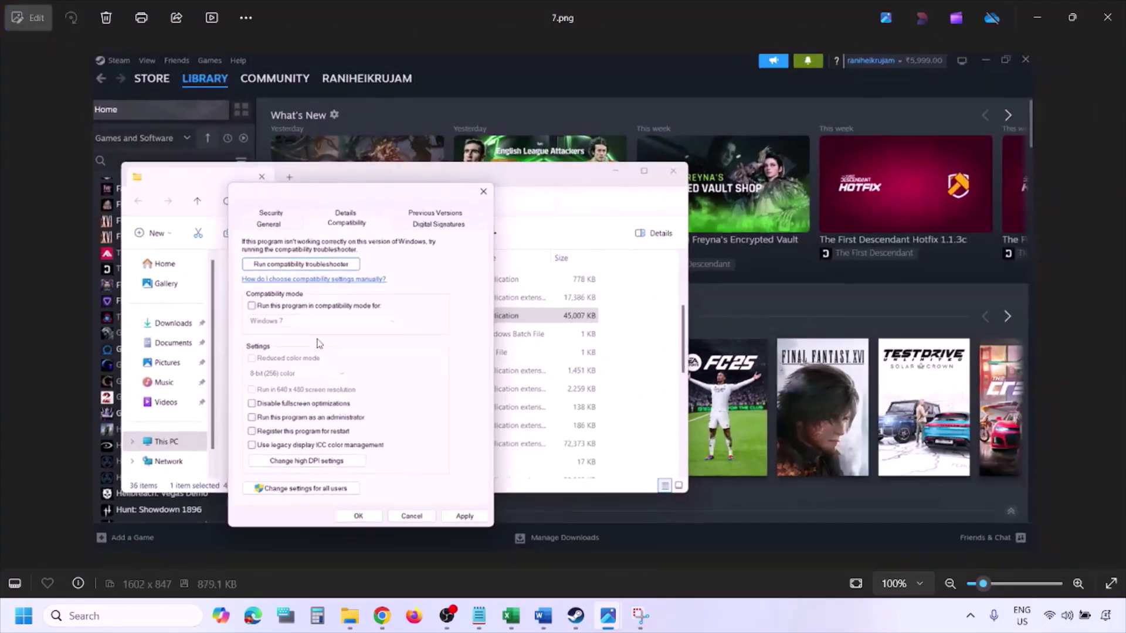
scroll(319, 344, "up", 5)
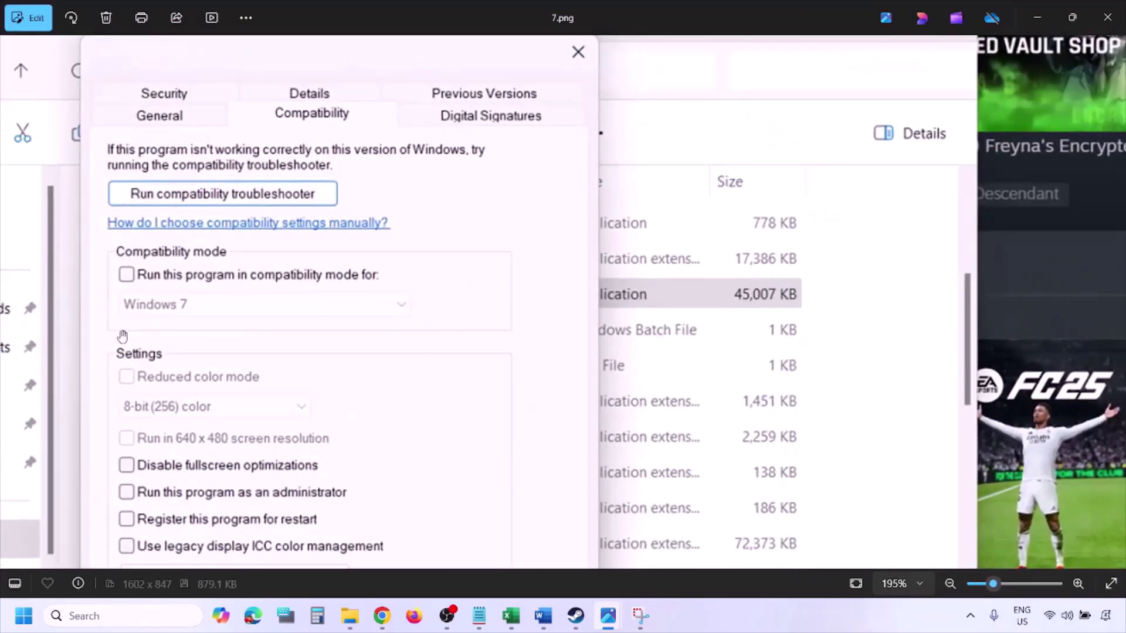
scroll(181, 380, "down", 3)
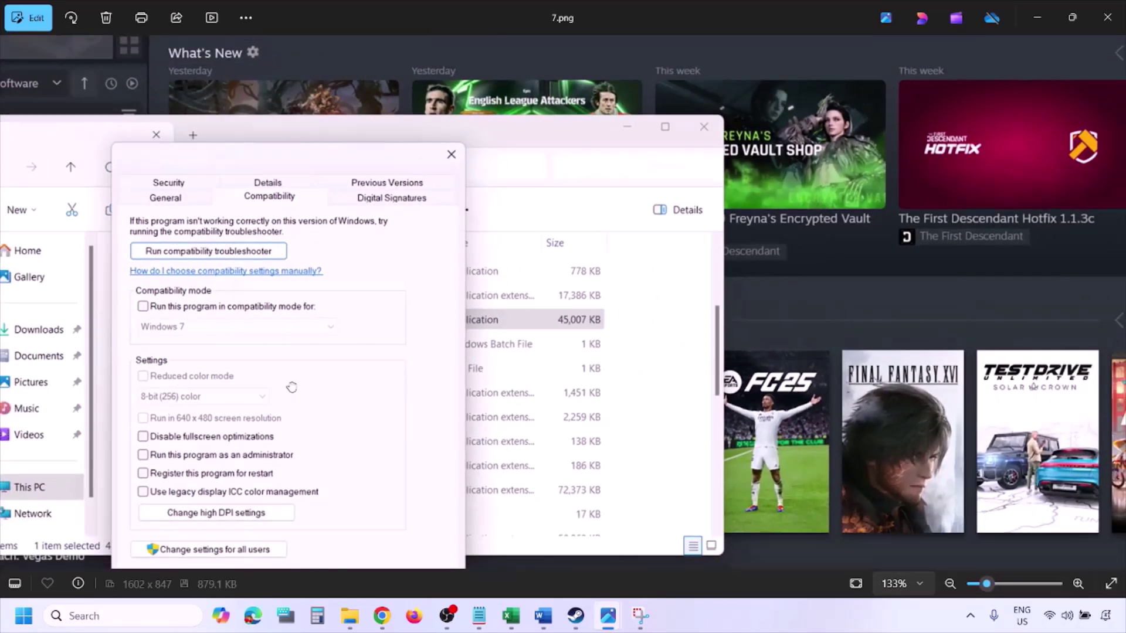
left_click_drag(291, 387, 293, 323)
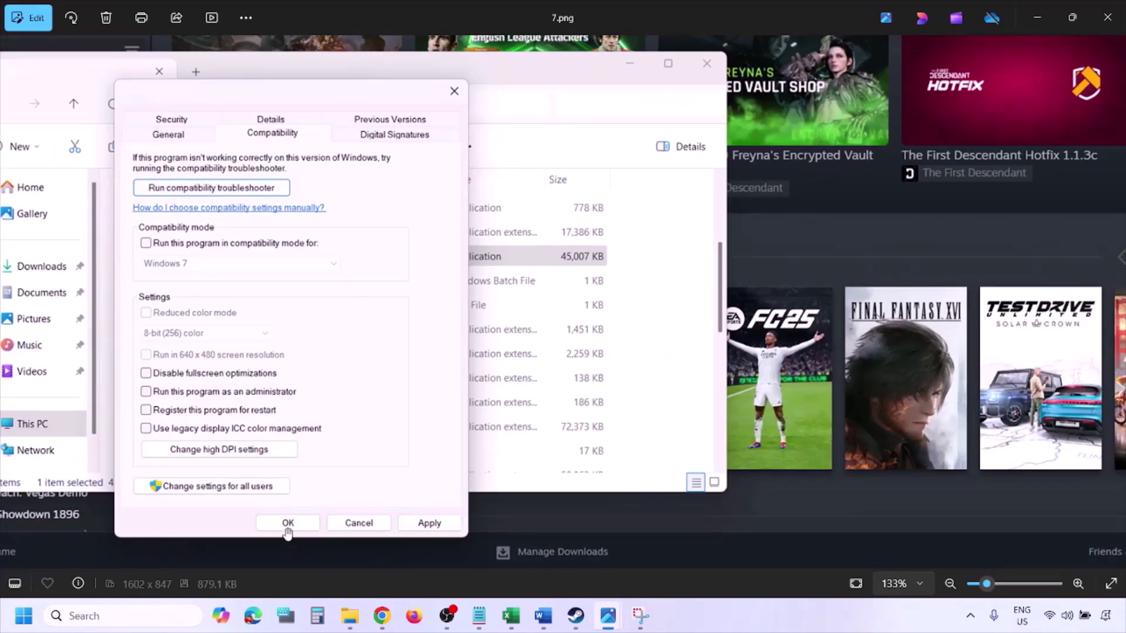
Step: Switch to the Word document and read Steps 2 to 4, consulting the Steam picture 0.png and marking the words Windows Security
left_click(701, 624)
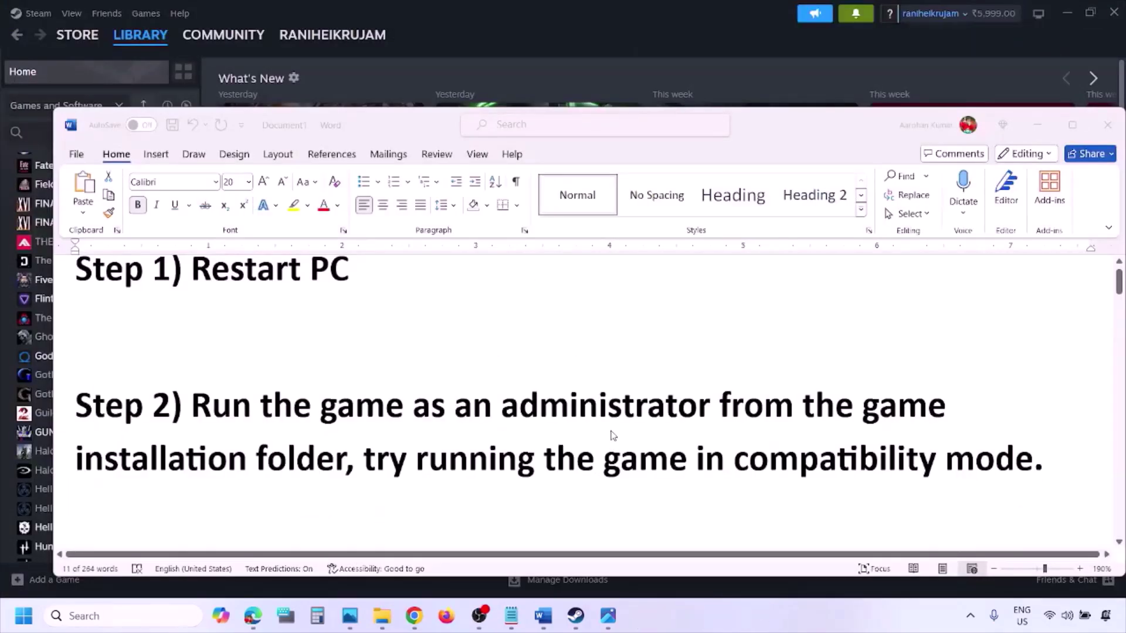
scroll(610, 435, "down", 3)
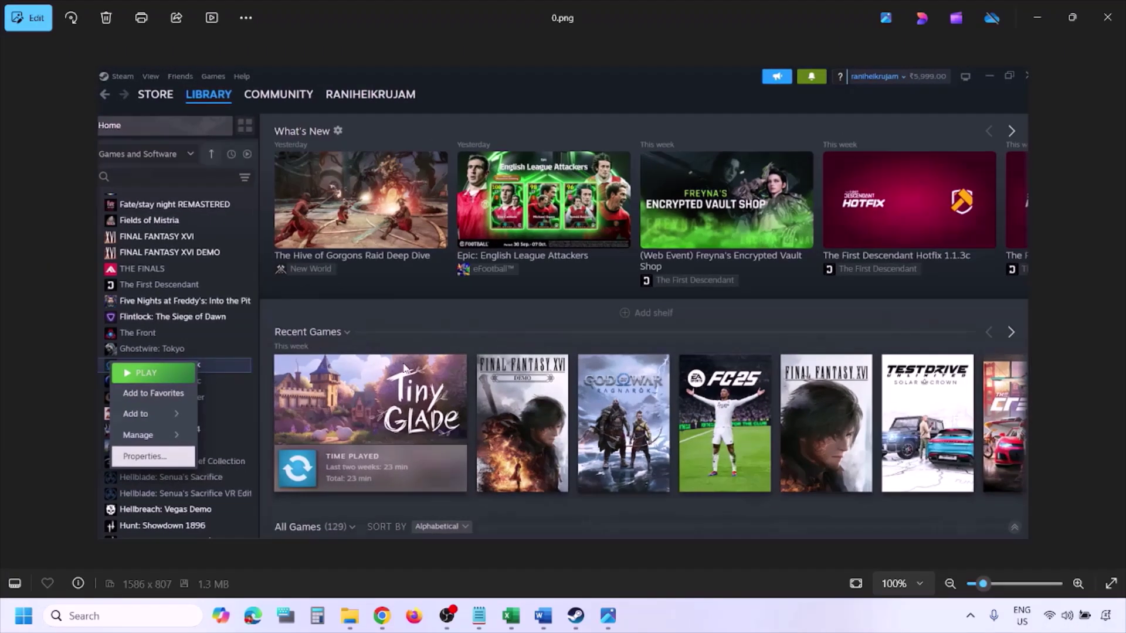
key("Right")
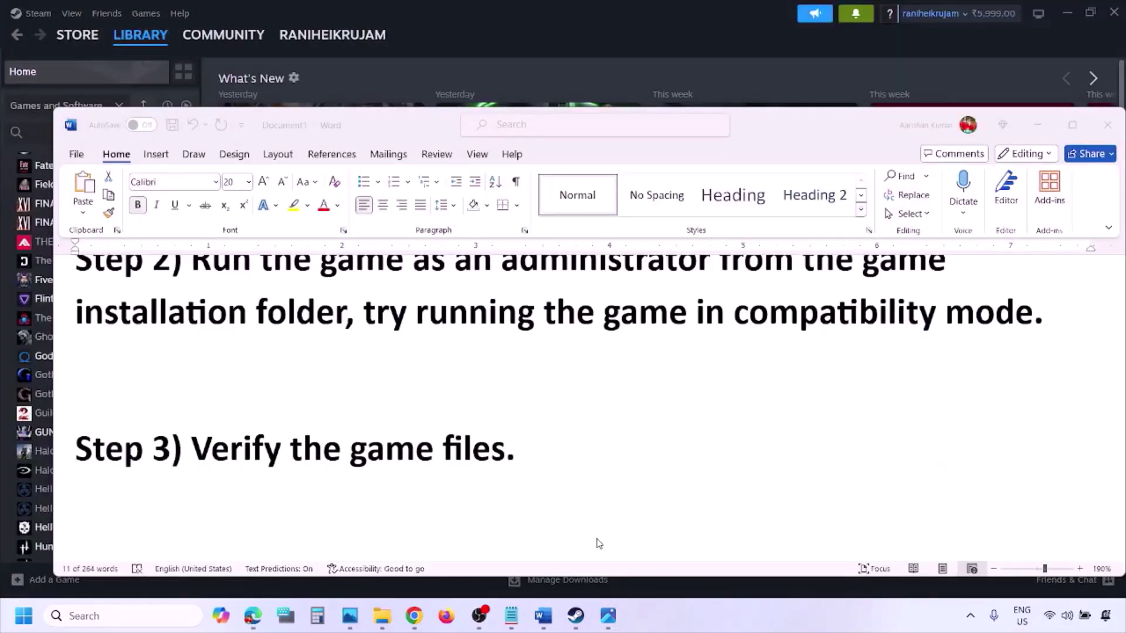
scroll(598, 543, "down", 3)
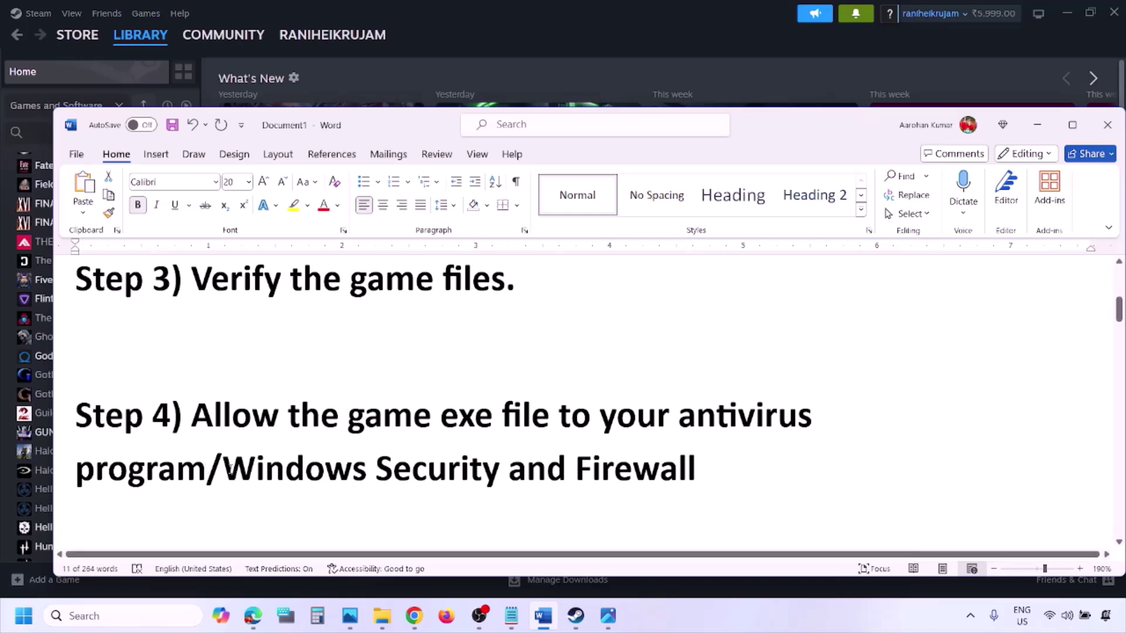
left_click_drag(225, 469, 508, 469)
left_click(748, 627)
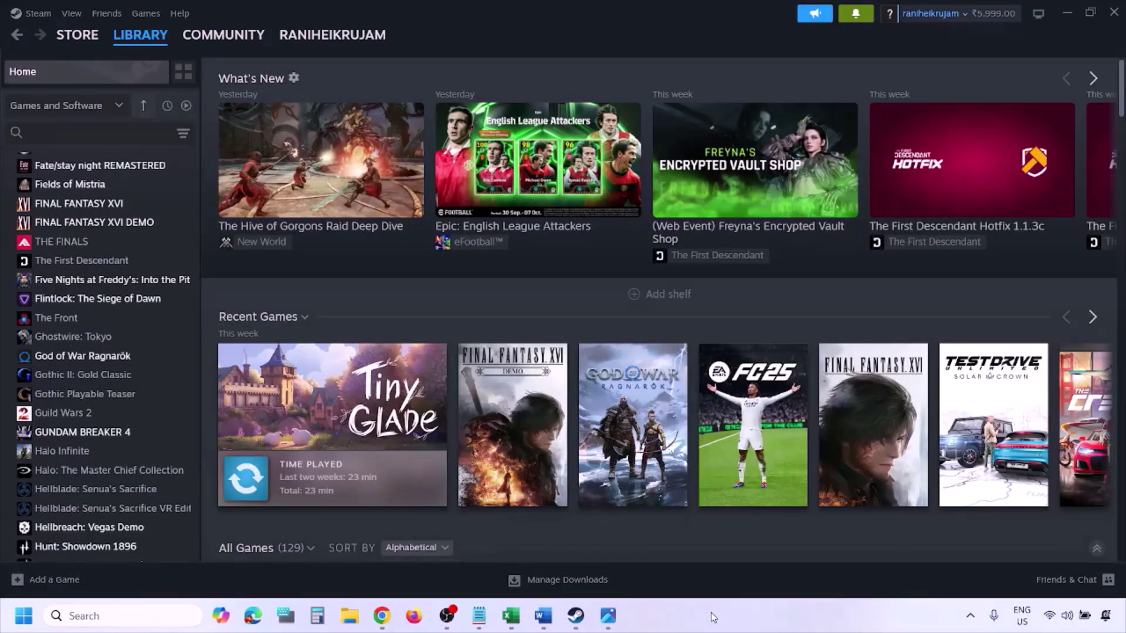
Step: Switch to Windows Settings and open the Ransomware protection page under Virus & threat protection in Windows Security
key("super+i")
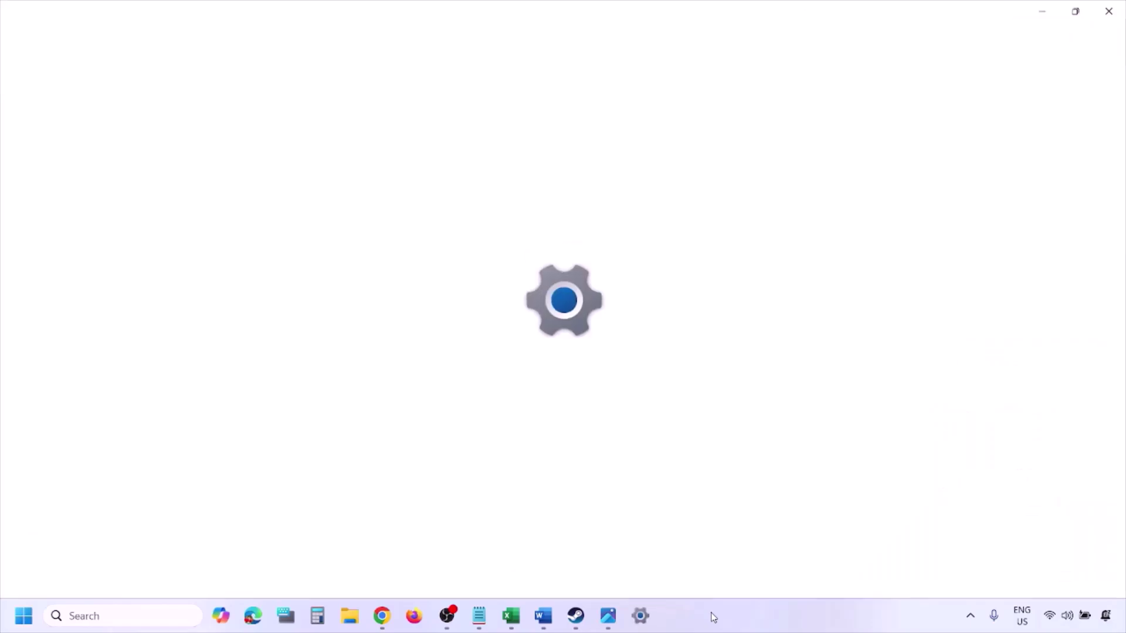
left_click(118, 460)
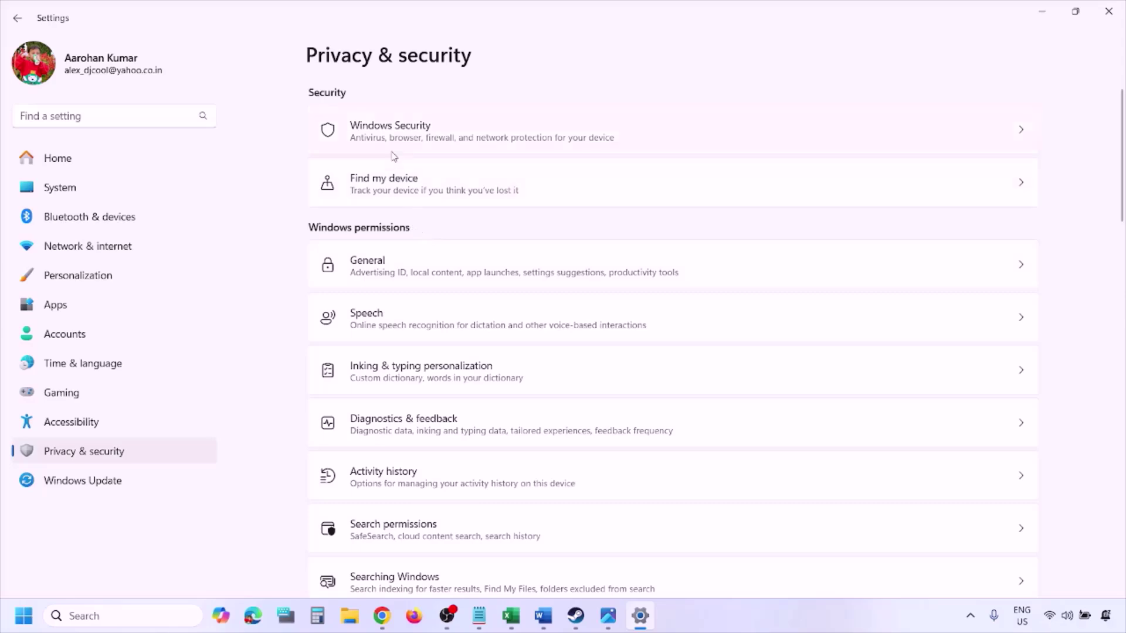
left_click(406, 139)
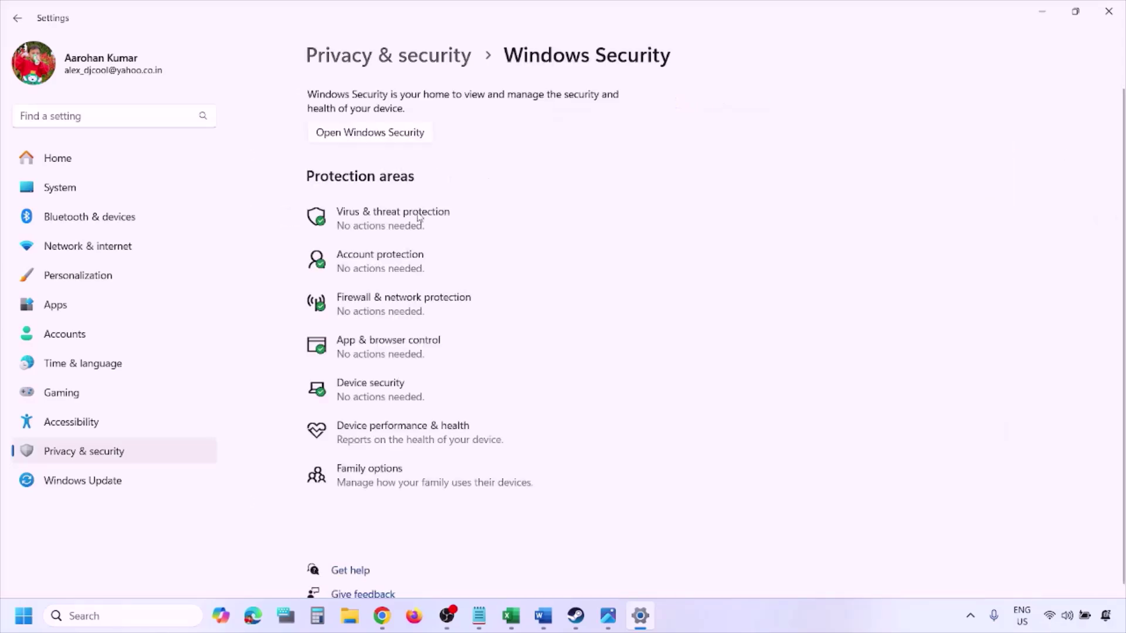
left_click(411, 227)
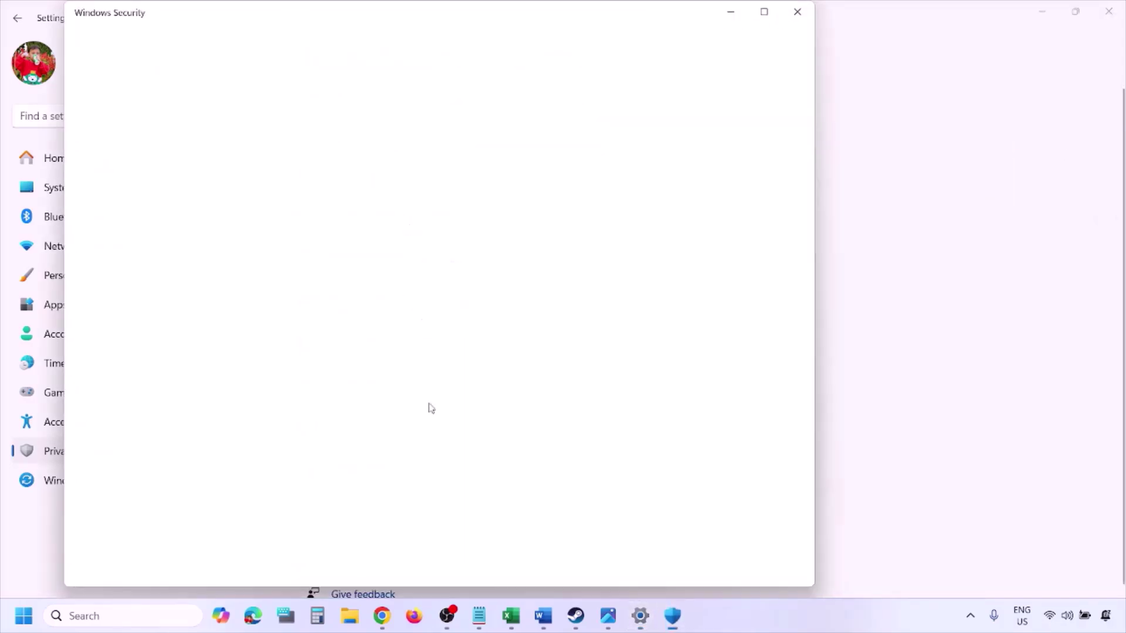
scroll(428, 408, "down", 3)
scroll(431, 409, "up", 2)
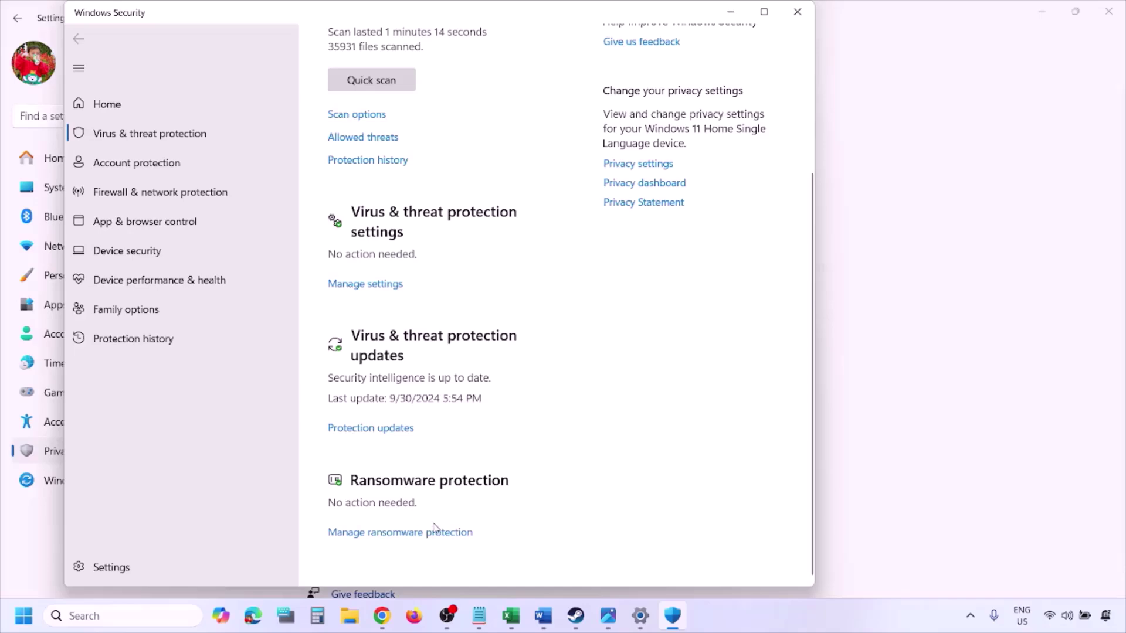
left_click(412, 530)
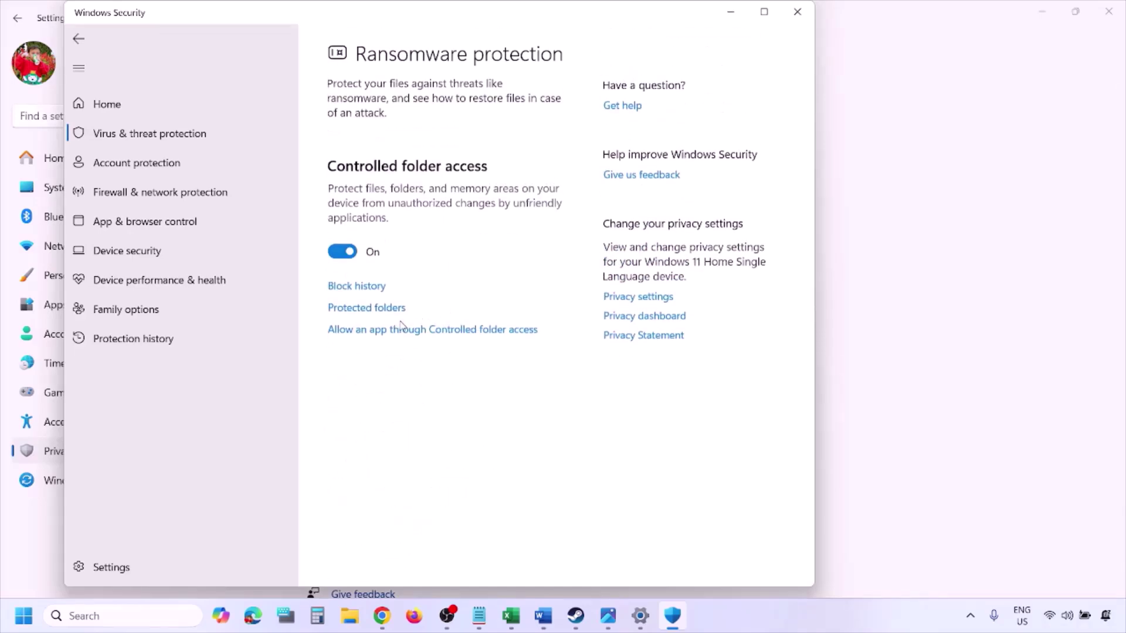
Step: Open the list of apps allowed through Controlled folder access and start adding one by browsing all apps
left_click(426, 332)
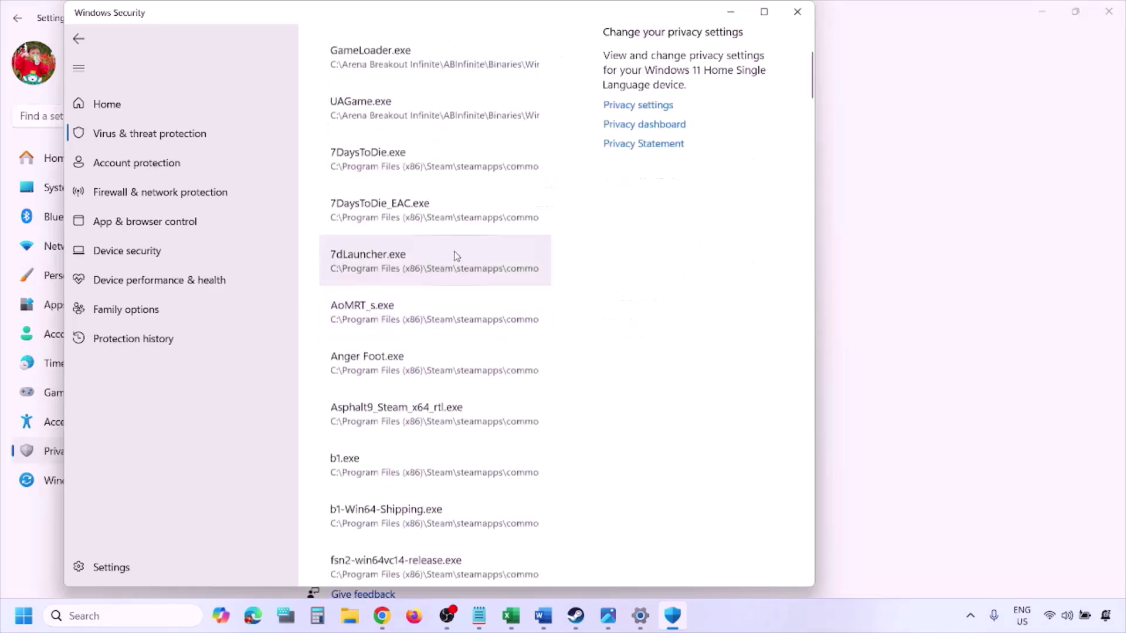
scroll(414, 170, "up", 3)
left_click(420, 196)
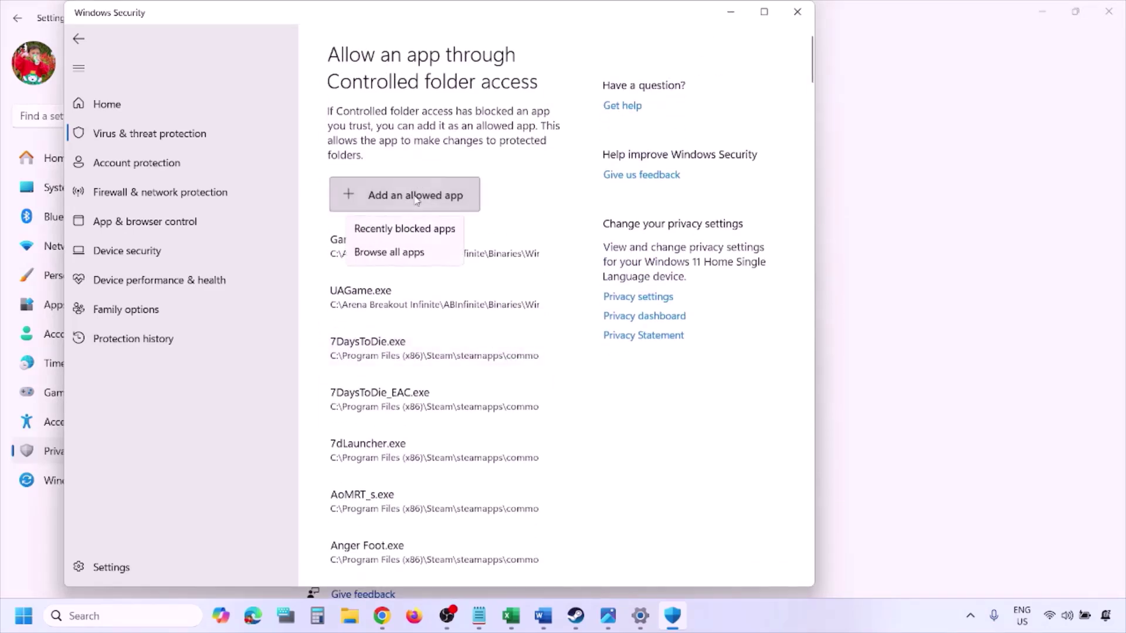
left_click(422, 253)
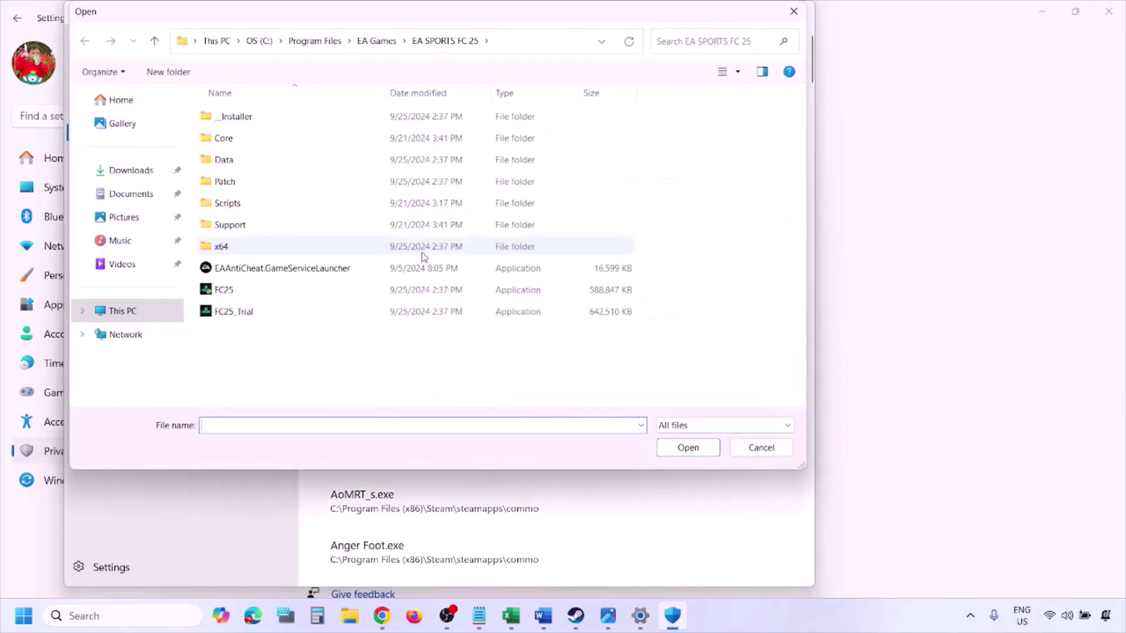
Step: Browse to C:\Program Files (x86)\Steam\steamapps to locate the game's folder, and cancel without choosing a file
left_click(128, 317)
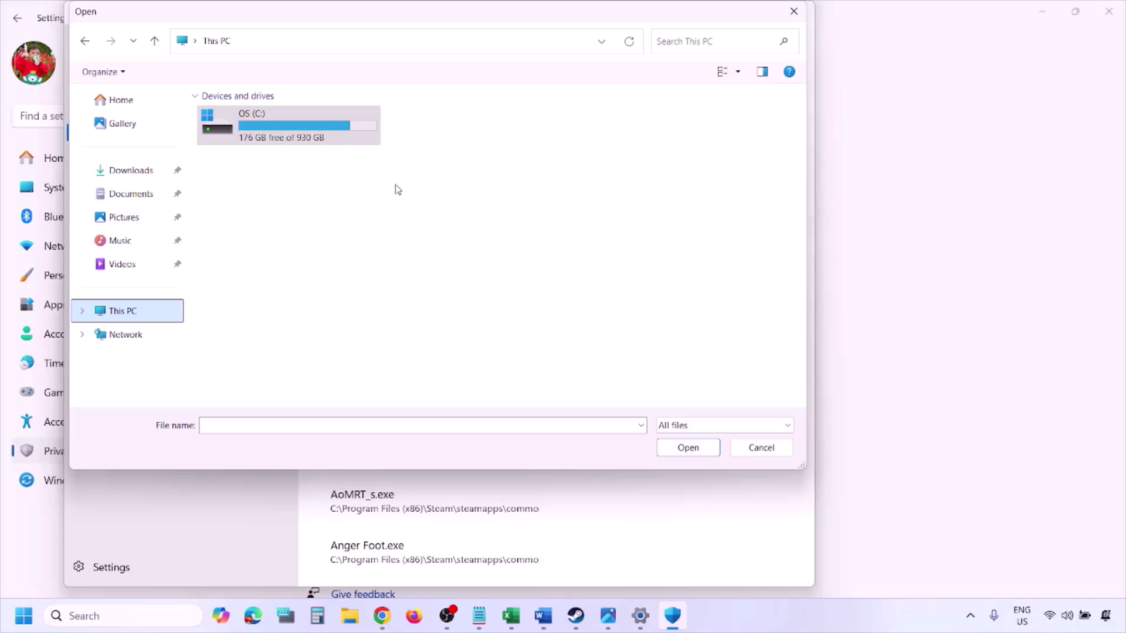
double_click(293, 133)
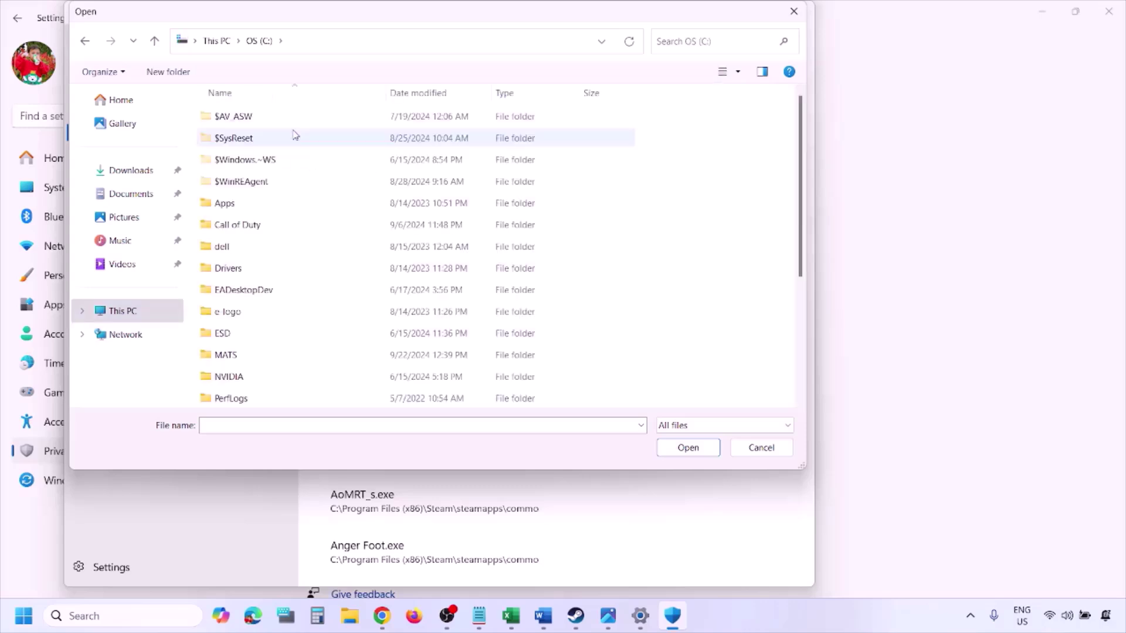
scroll(295, 135, "down", 3)
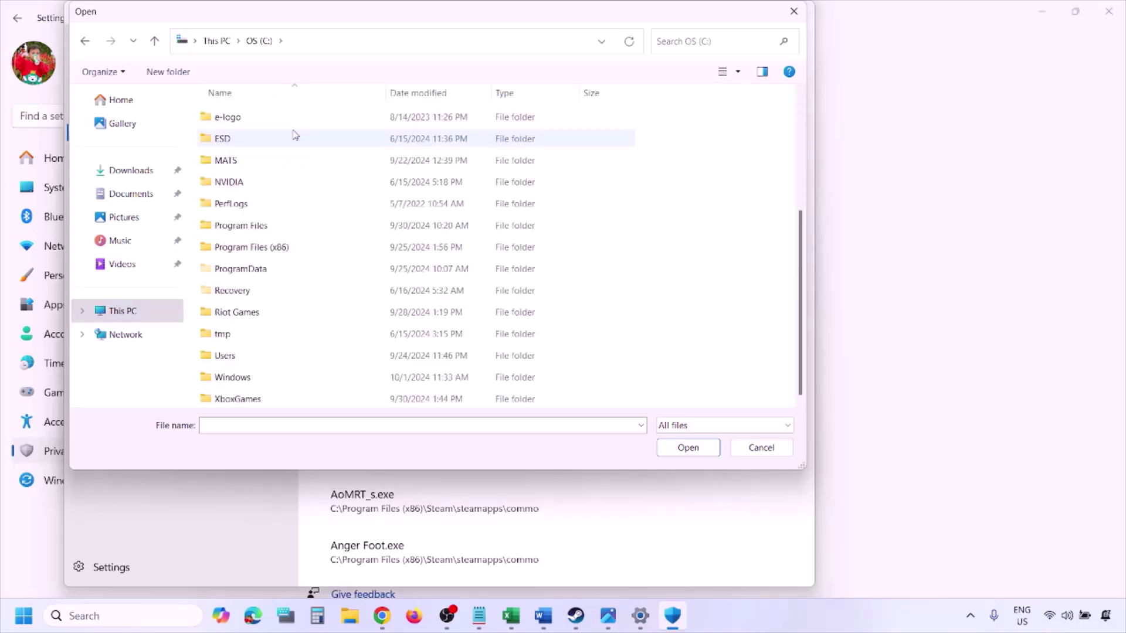
double_click(282, 247)
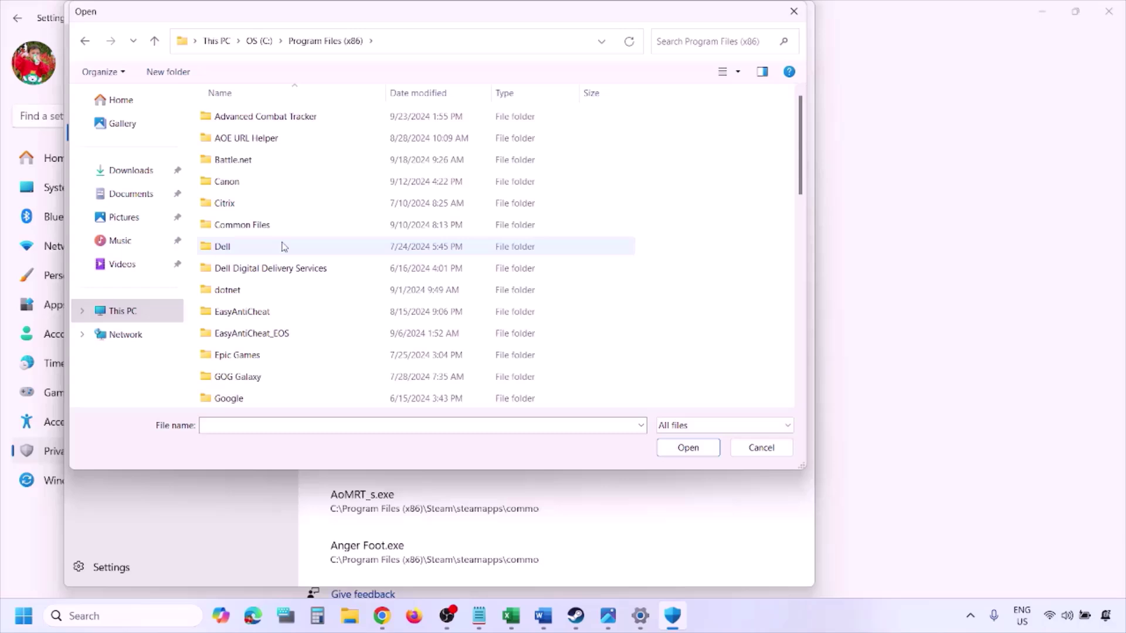
scroll(284, 247, "down", 8)
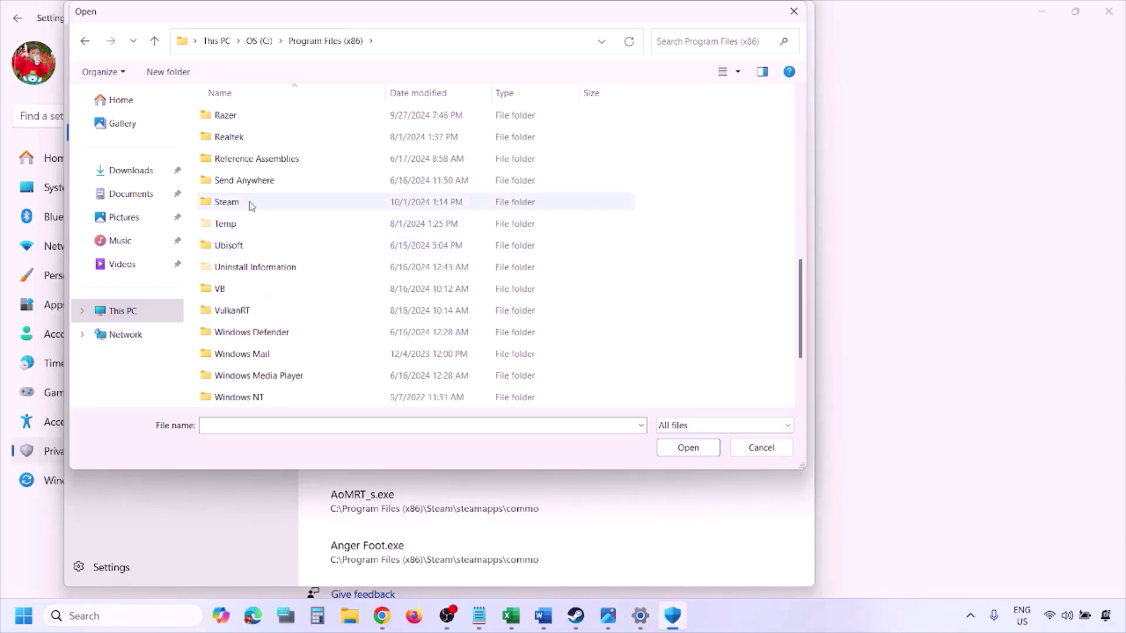
double_click(251, 203)
scroll(258, 258, "down", 5)
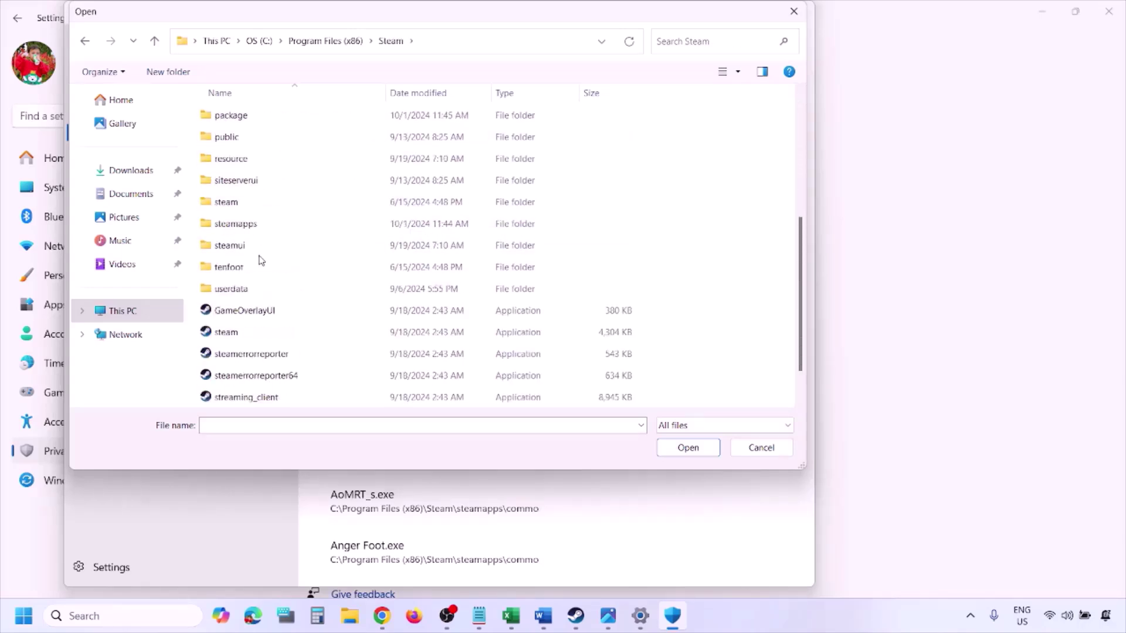
double_click(256, 226)
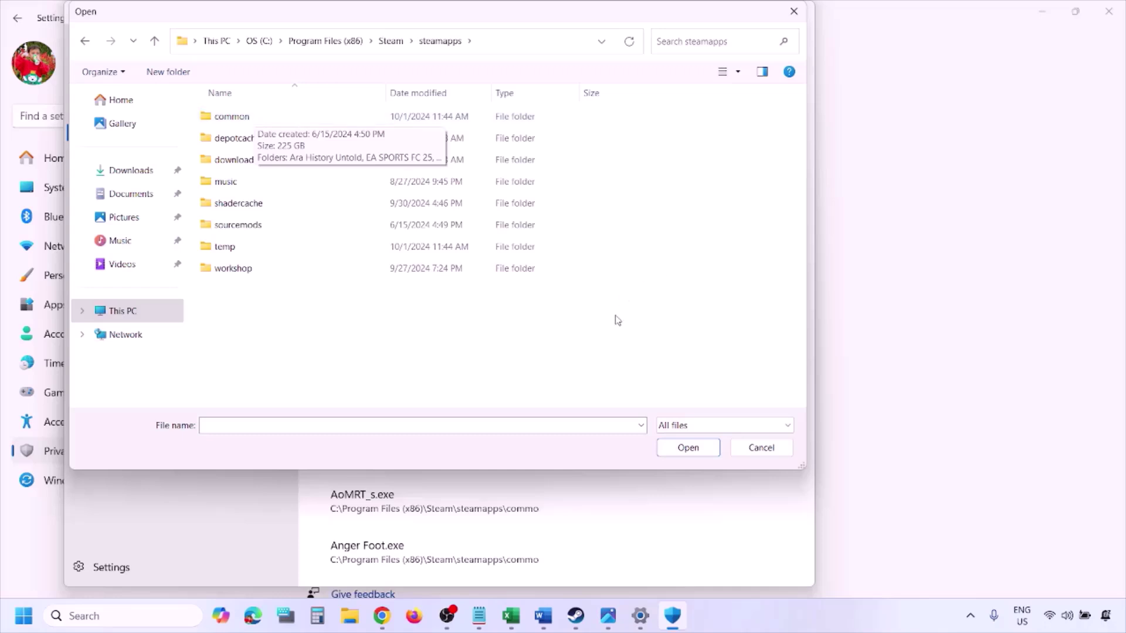
left_click(757, 455)
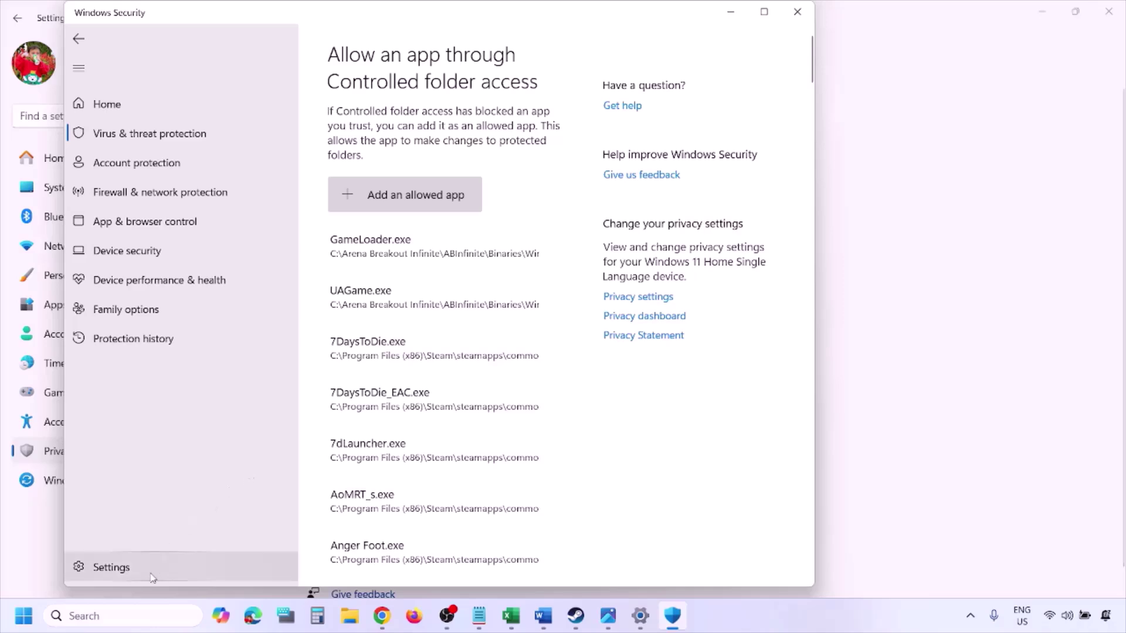
Step: Switch to Control Panel and open the Windows Defender Firewall page for allowing an app or feature
left_click(117, 615)
type("ontrol")
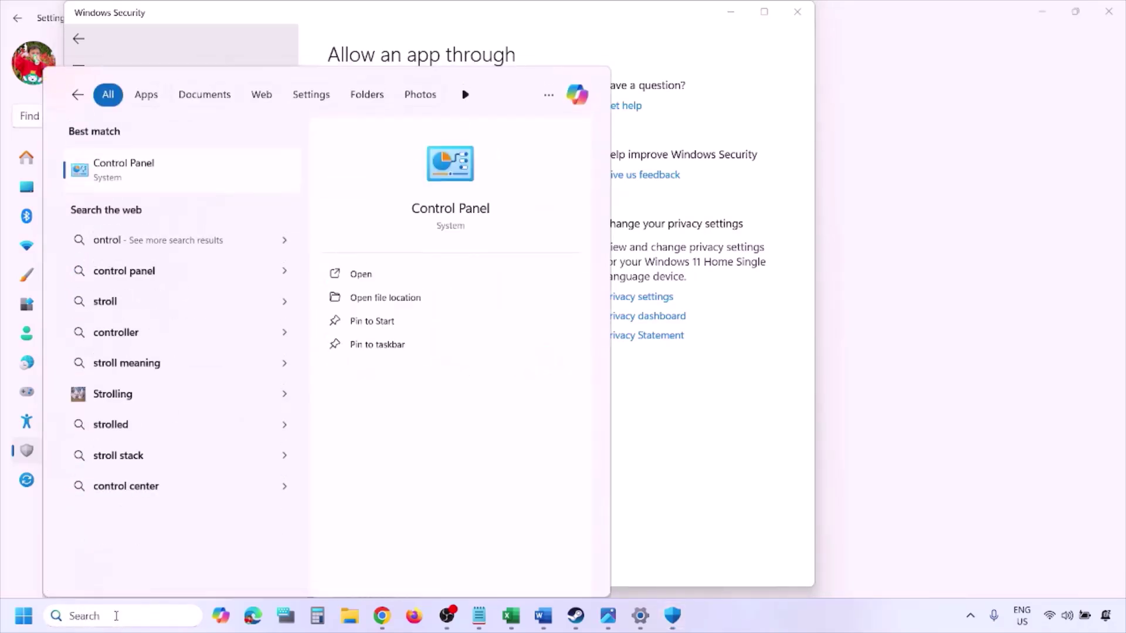
key("Return")
left_click(387, 118)
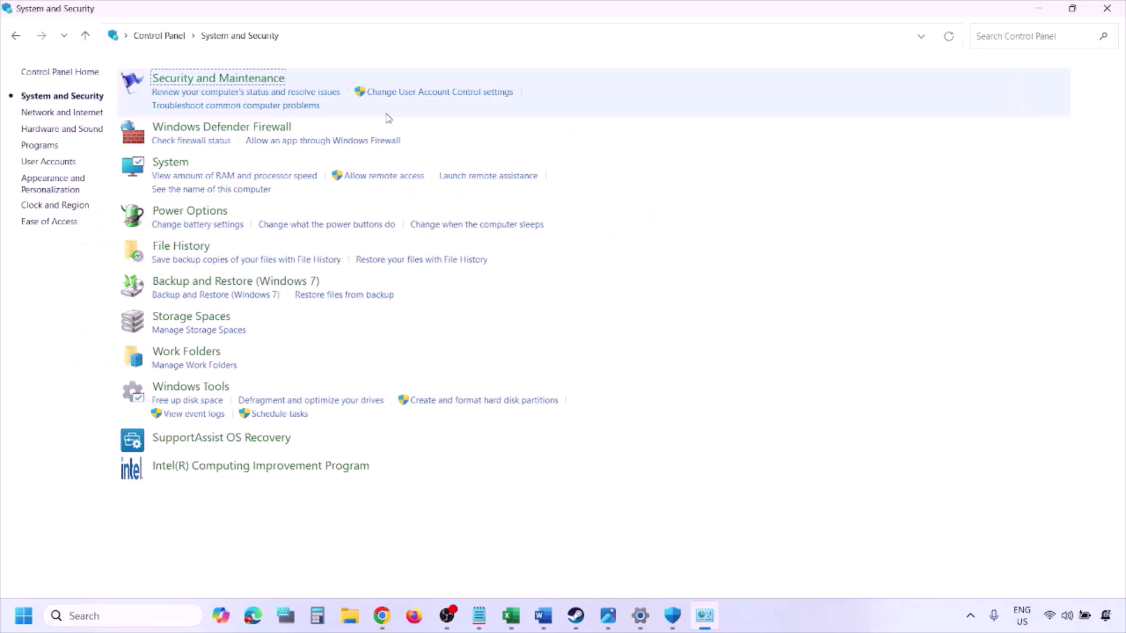
left_click(304, 127)
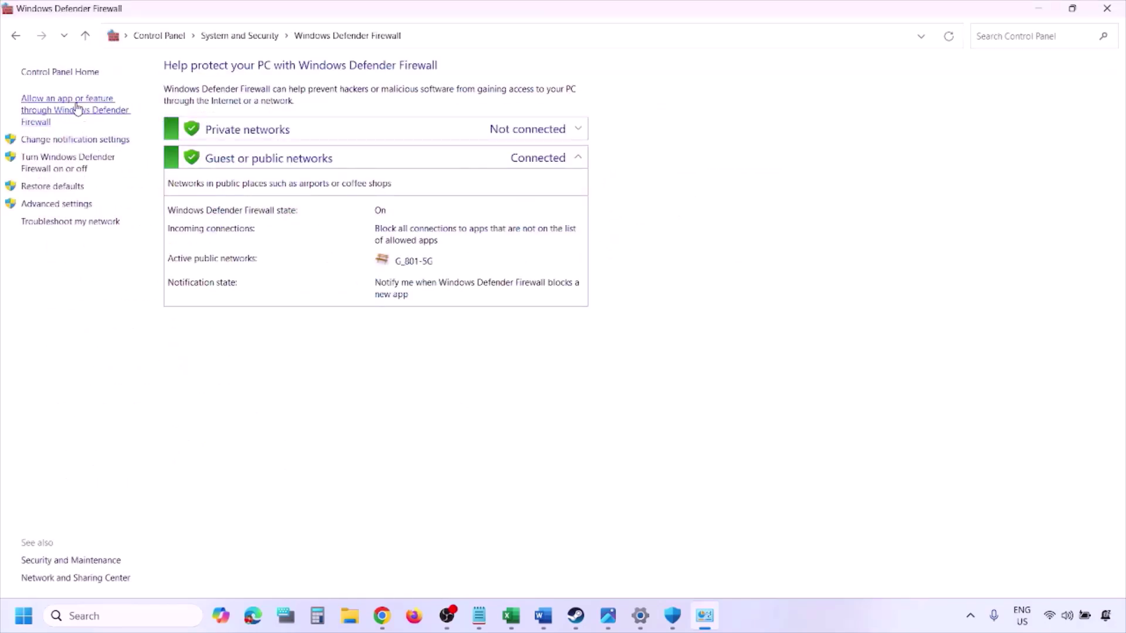
left_click(76, 109)
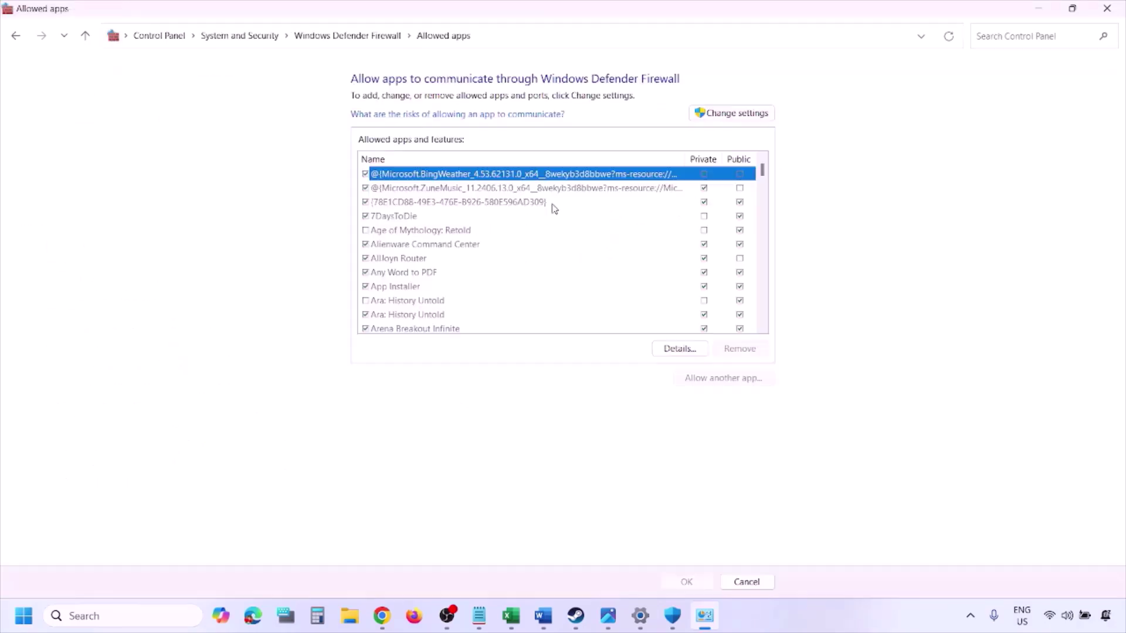
Step: Try to allow another app through the firewall by browsing This PC, cancel the addition, and close Control Panel
left_click(756, 111)
left_click(722, 377)
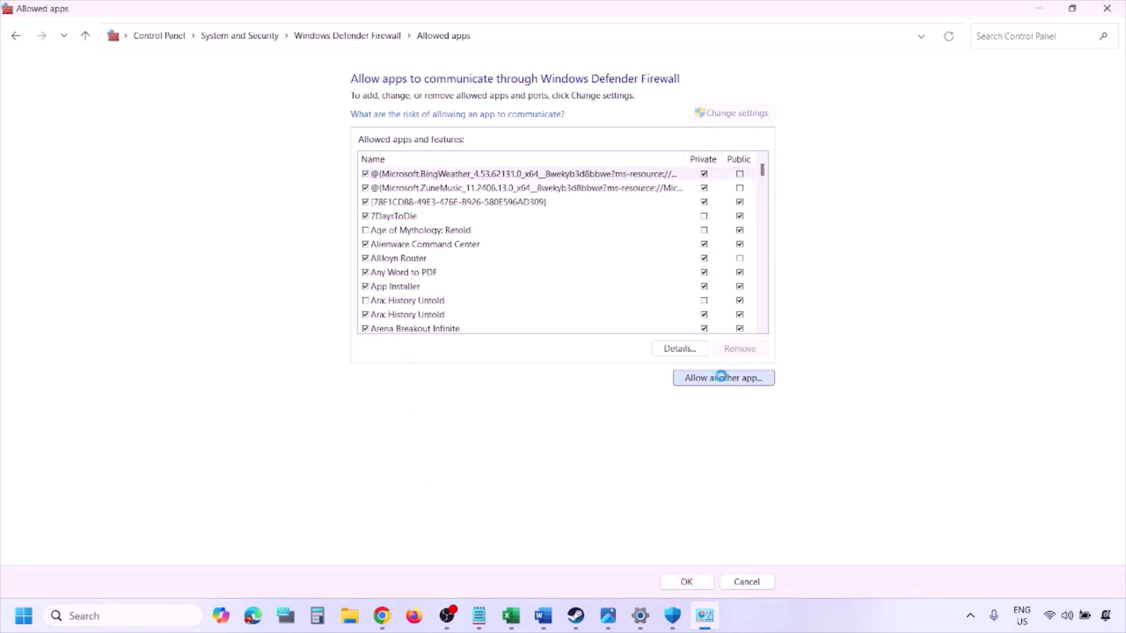
left_click(663, 377)
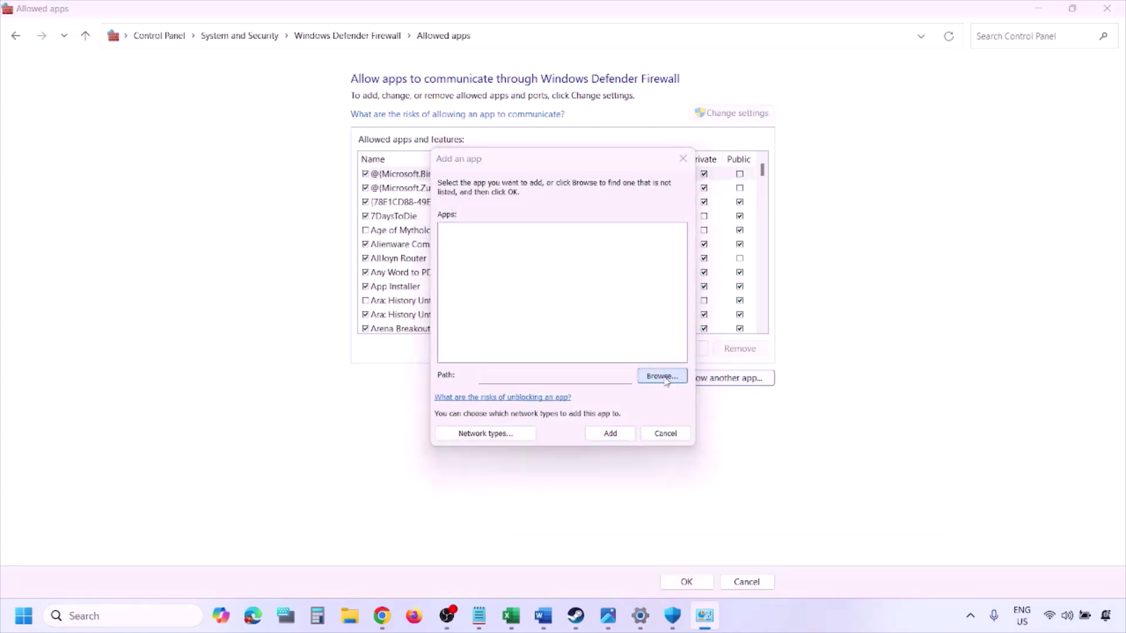
left_click(515, 386)
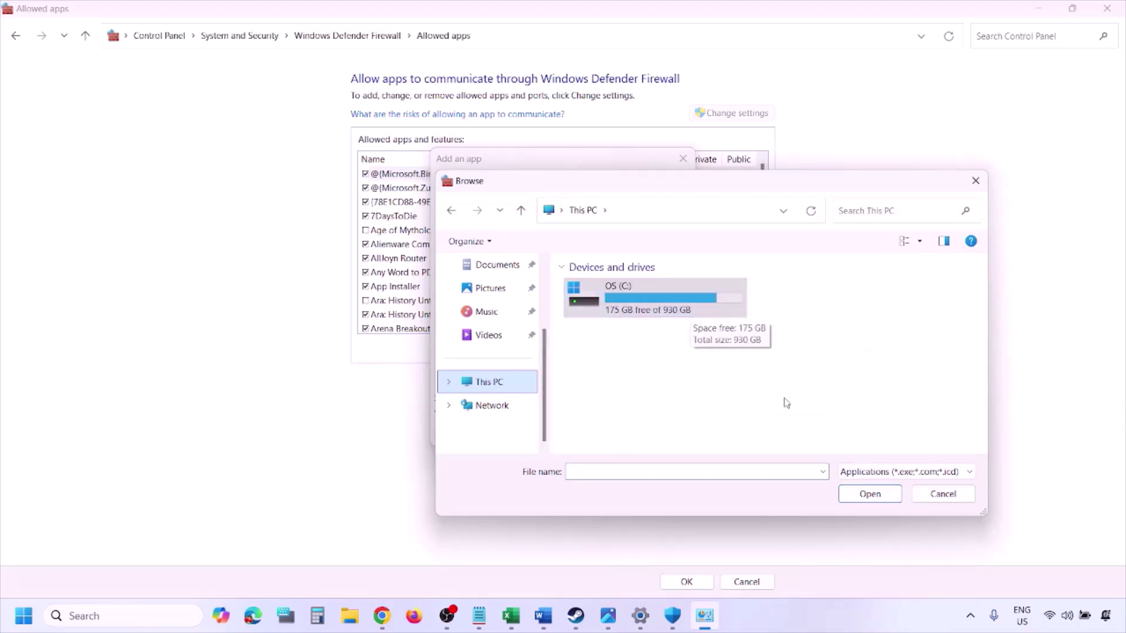
left_click(942, 494)
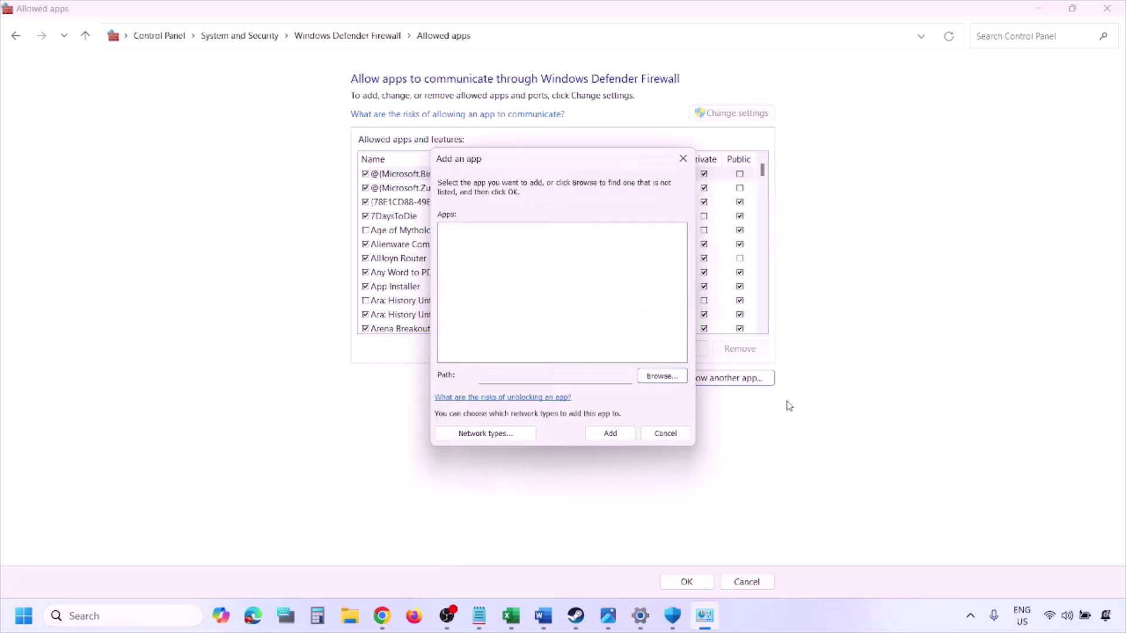
left_click(662, 434)
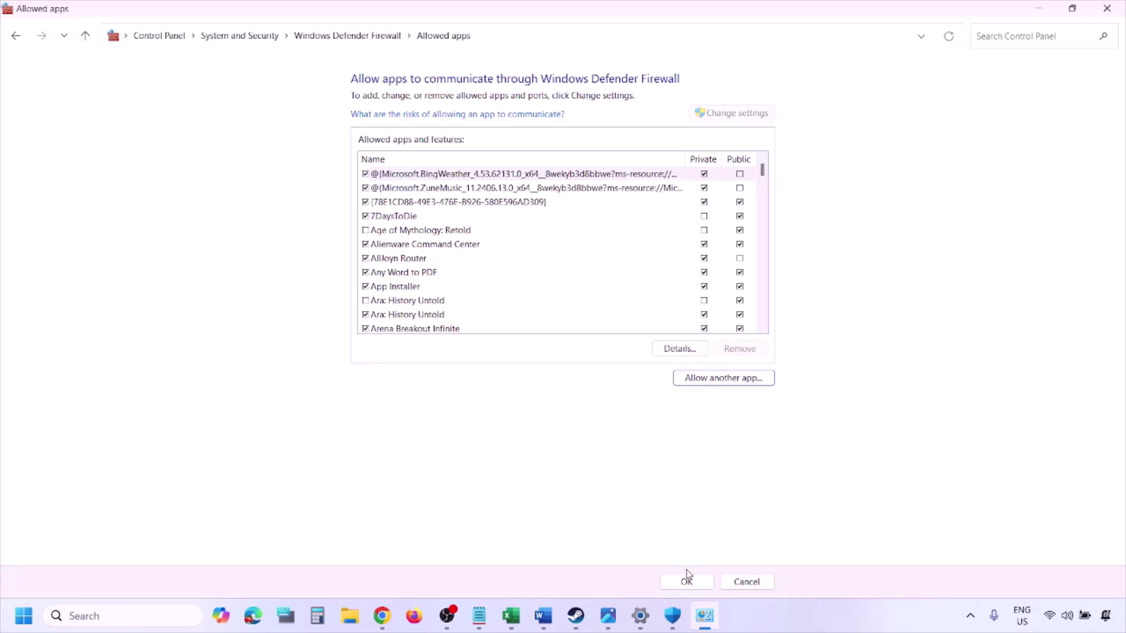
left_click(1107, 8)
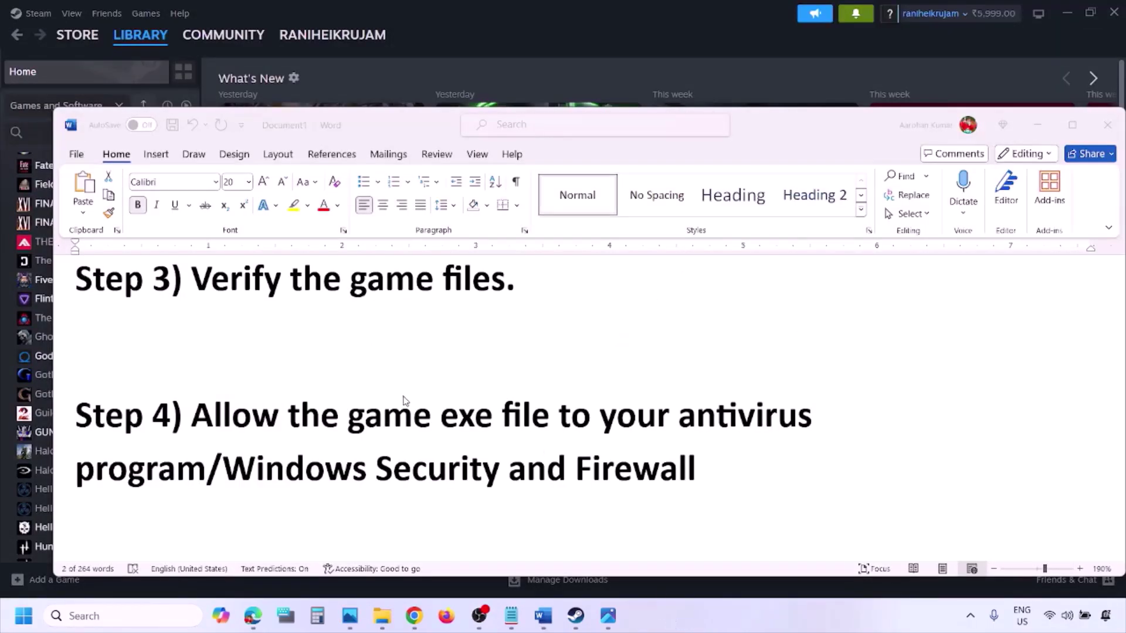
Step: Read Step 5 in the Word document on clean graphics driver installation, marking parts of the NVIDIA and AMD links
scroll(402, 401, "down", 4)
scroll(370, 417, "down", 2)
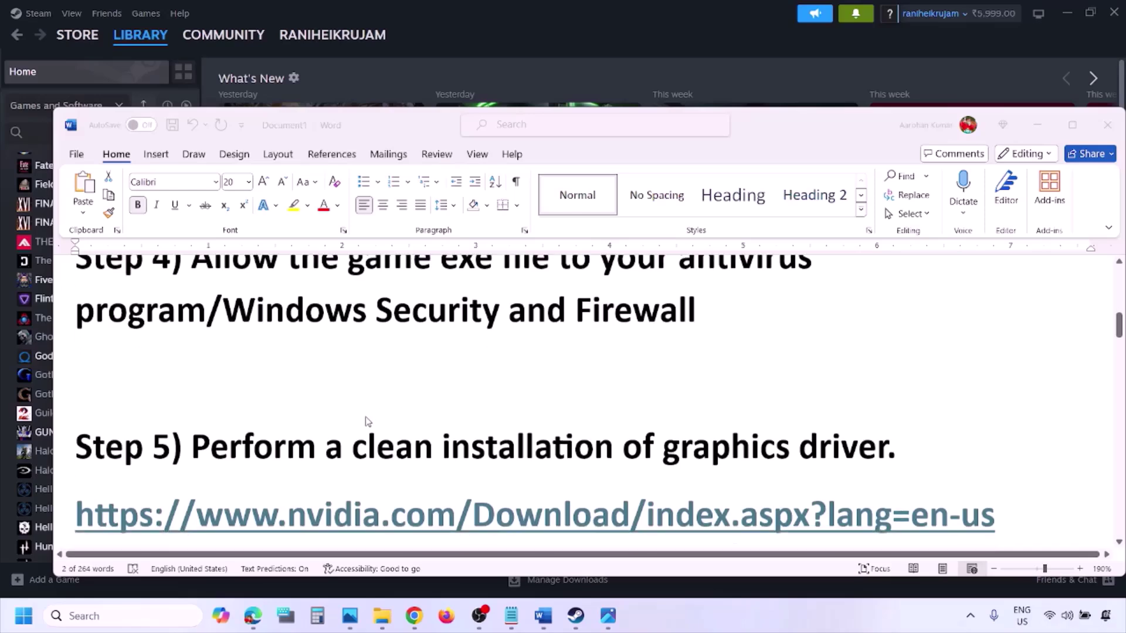
double_click(279, 385)
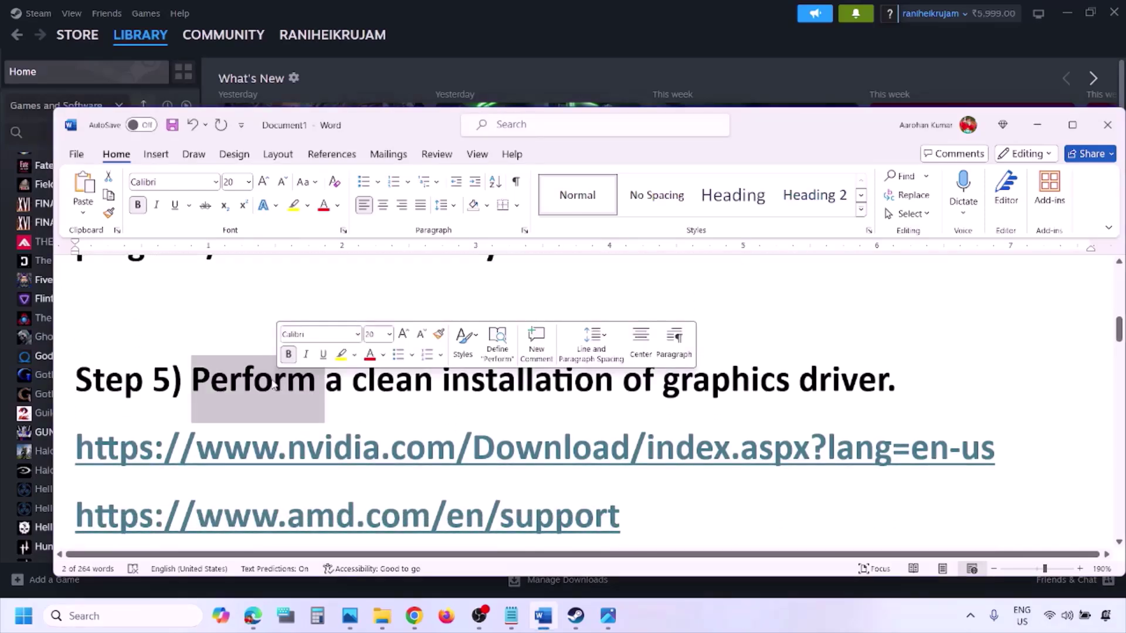
left_click_drag(252, 457, 404, 460)
scroll(404, 461, "down", 1)
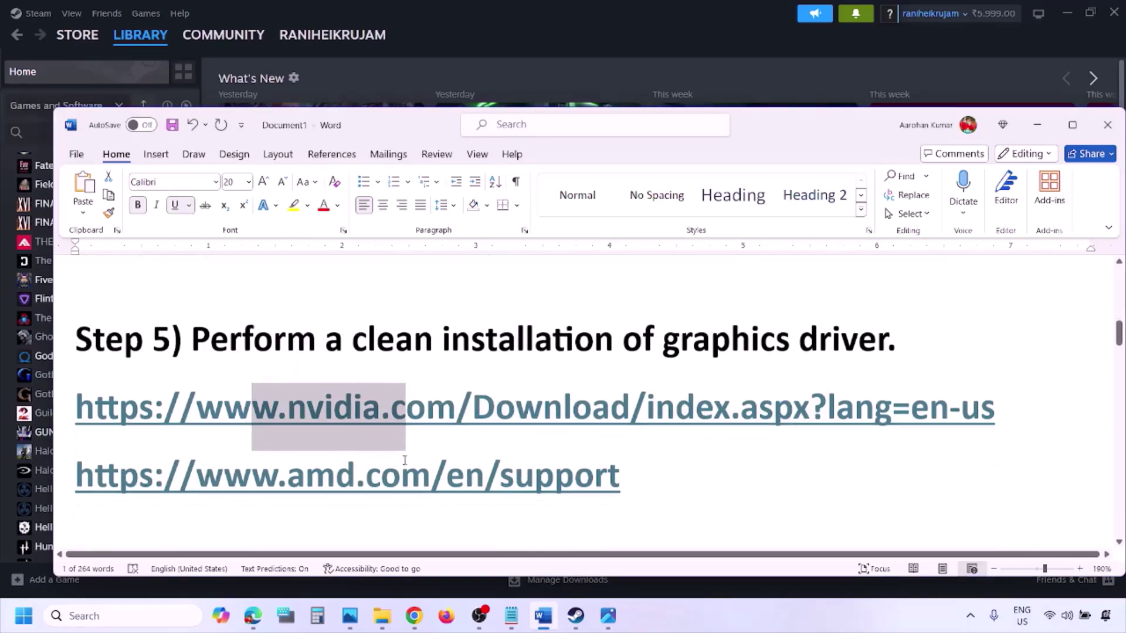
left_click_drag(252, 472, 594, 474)
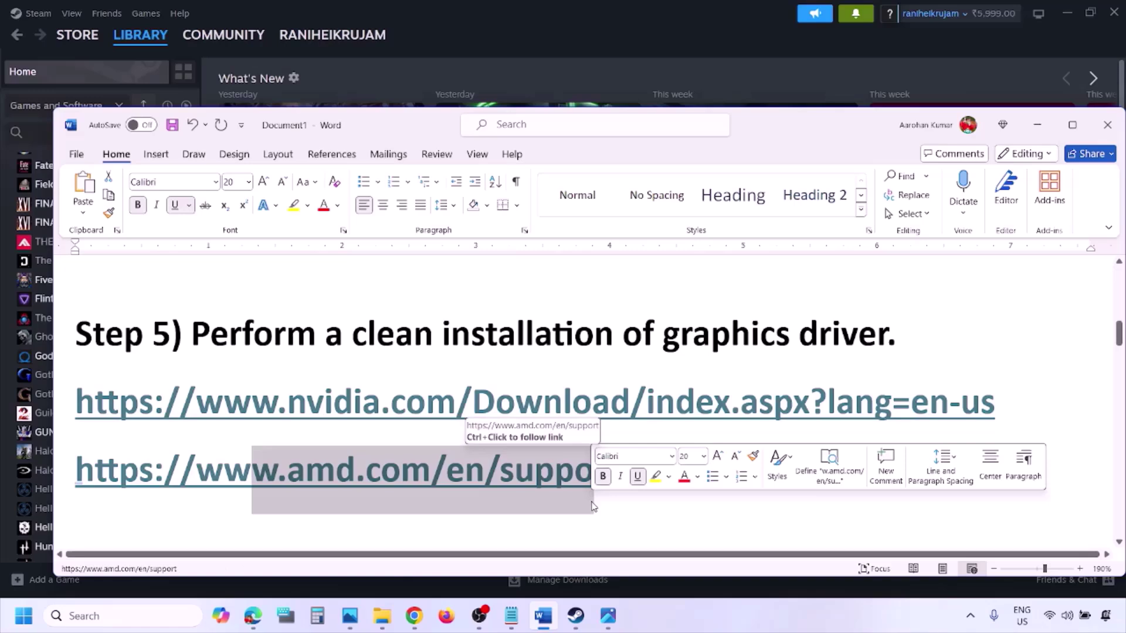
Step: Switch to the NVIDIA drivers page in Chrome and choose Windows 11 as the operating system in the manual driver search
left_click(740, 606)
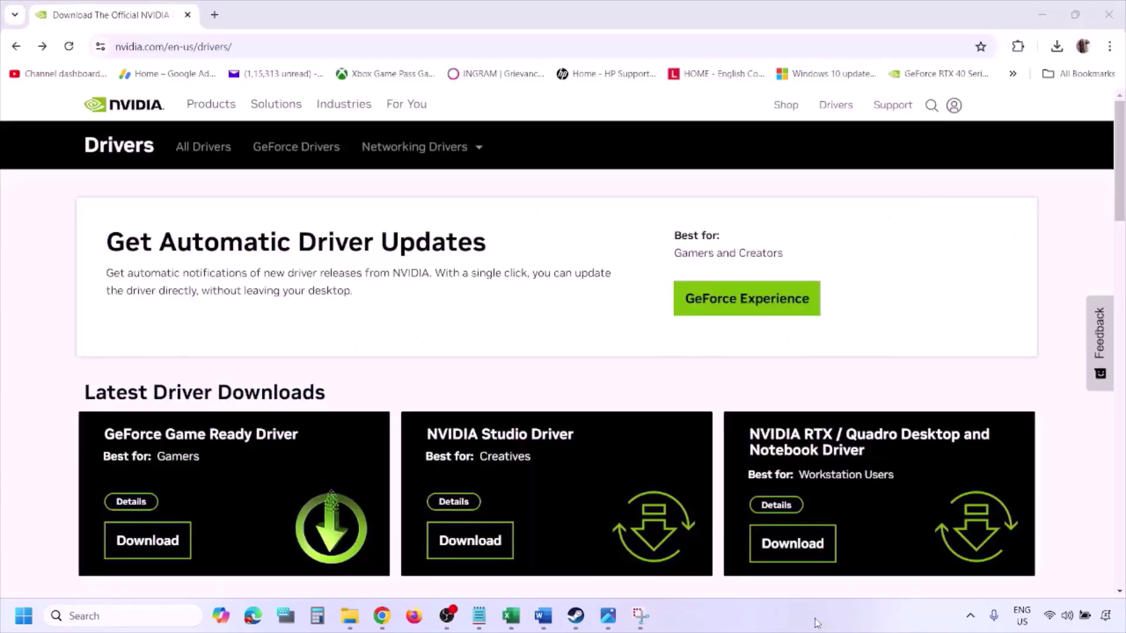
scroll(262, 359, "down", 8)
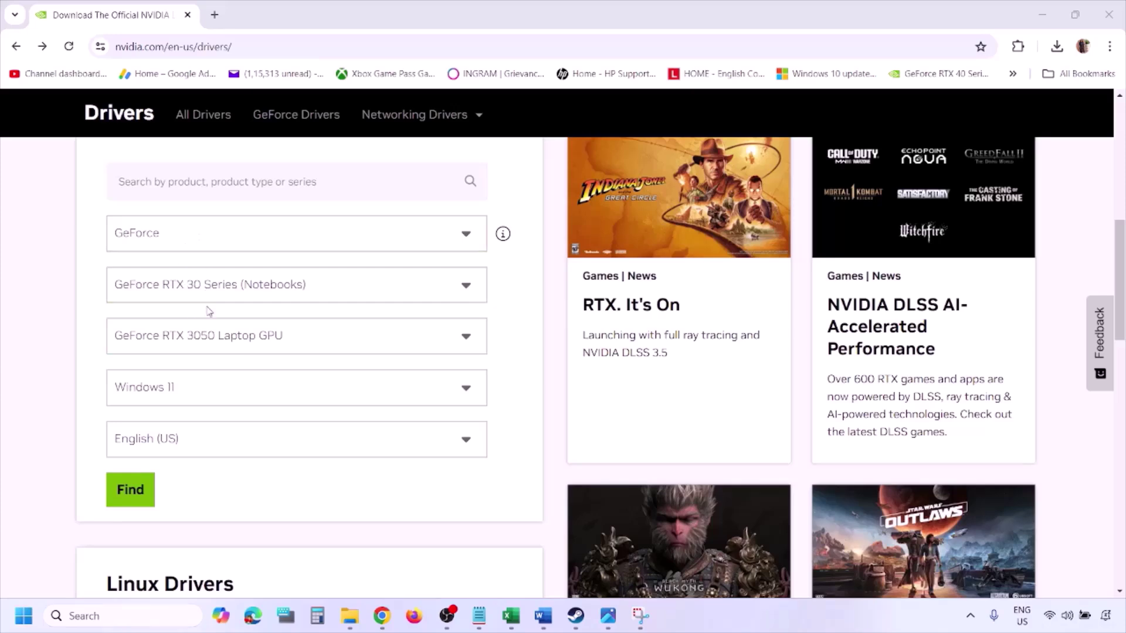
left_click(185, 390)
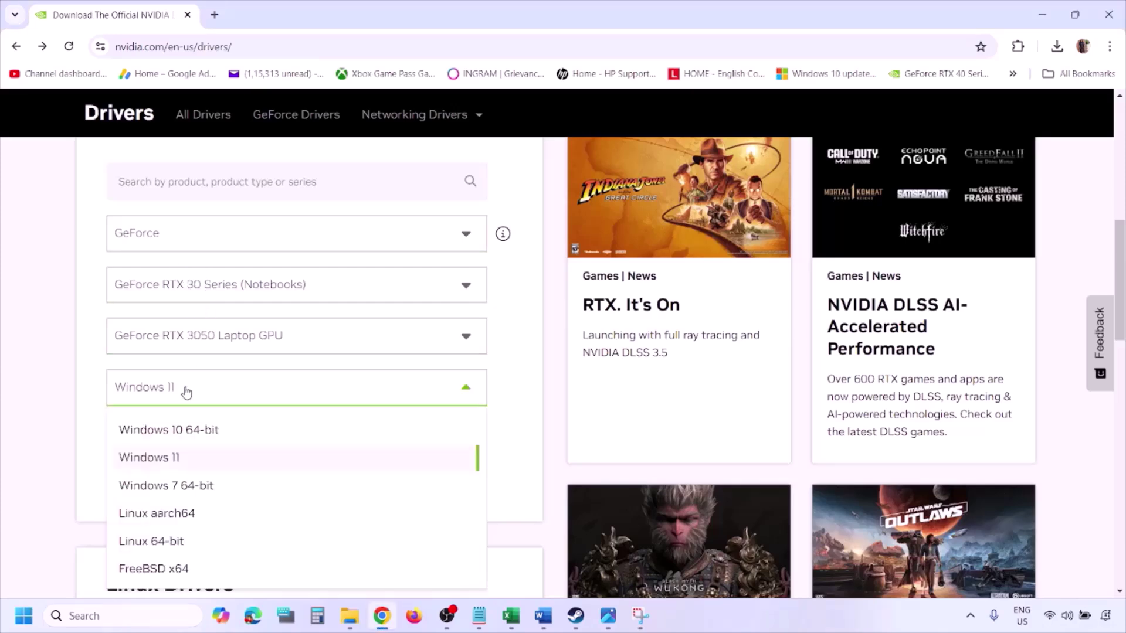
left_click(168, 458)
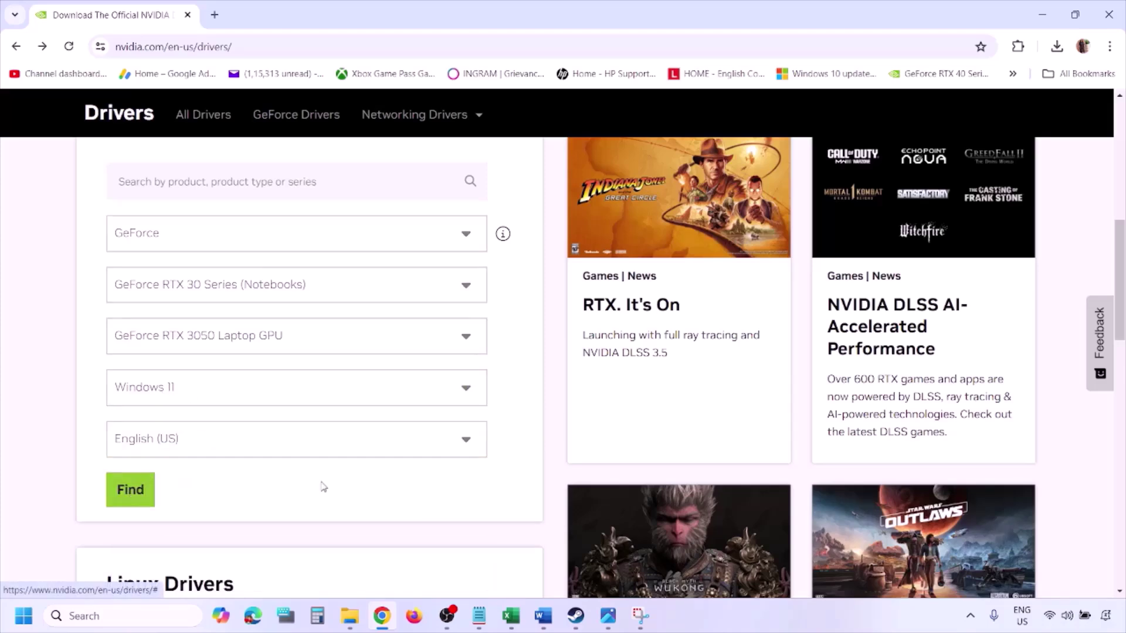
Step: Switch to Photos and examine pictures 1.png to 5.png on downloading the Game Ready driver and choosing a custom clean installation
left_click(608, 617)
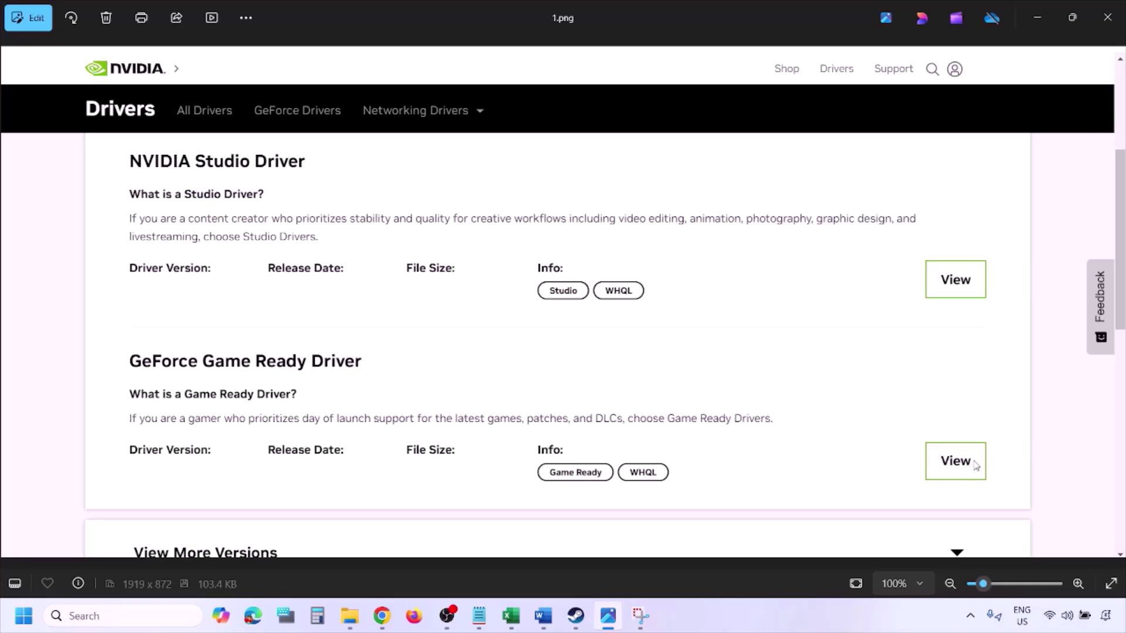
key("Right")
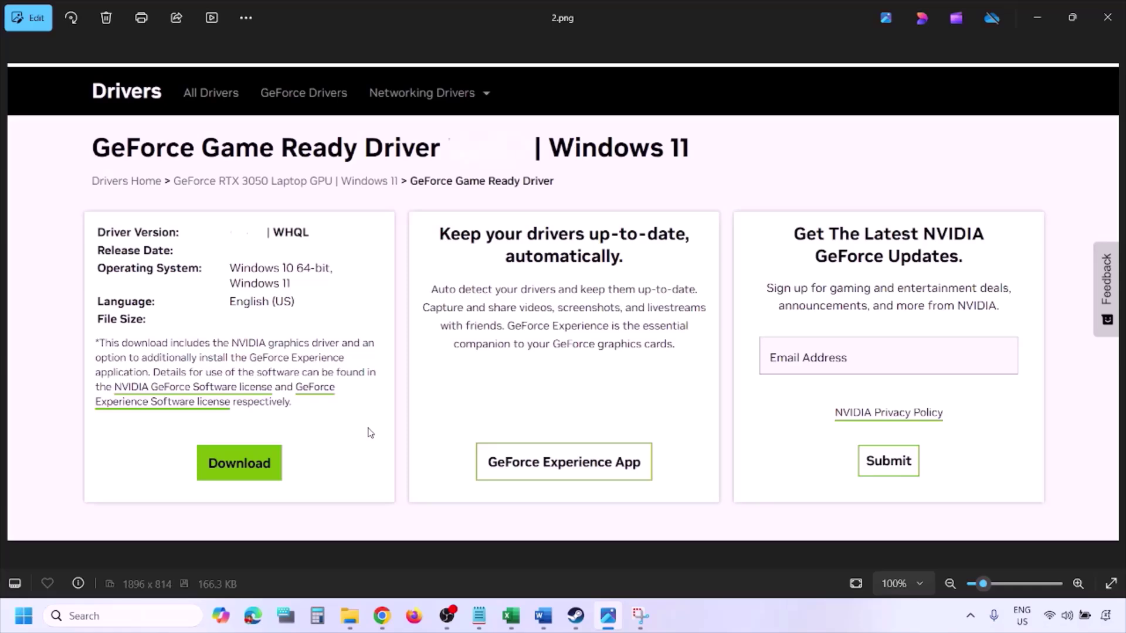
key("Right")
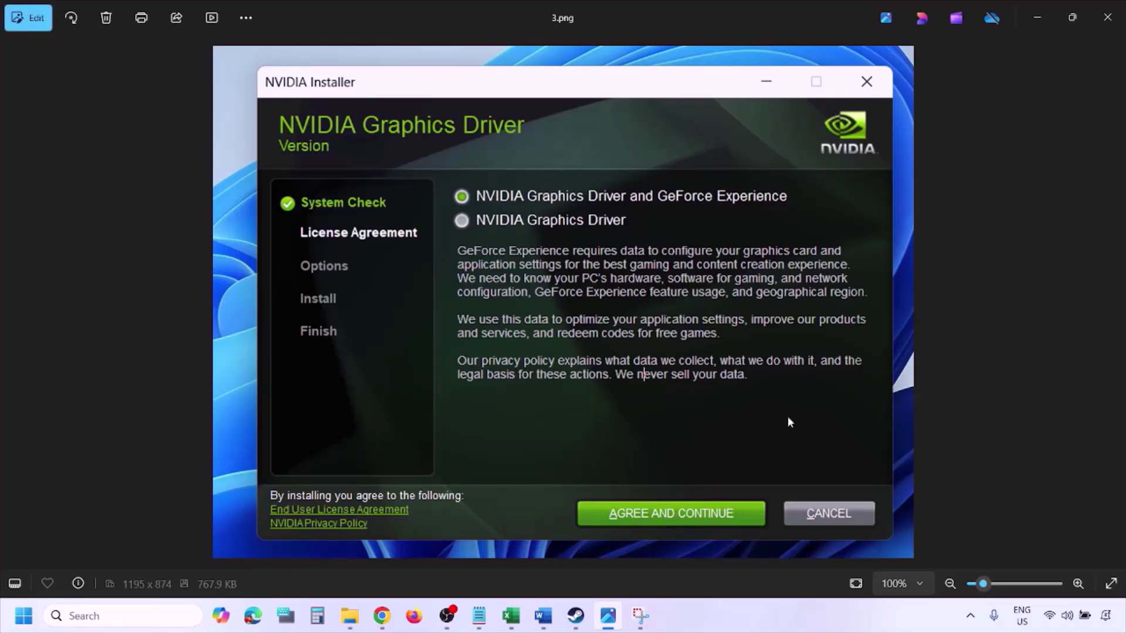
key("Right")
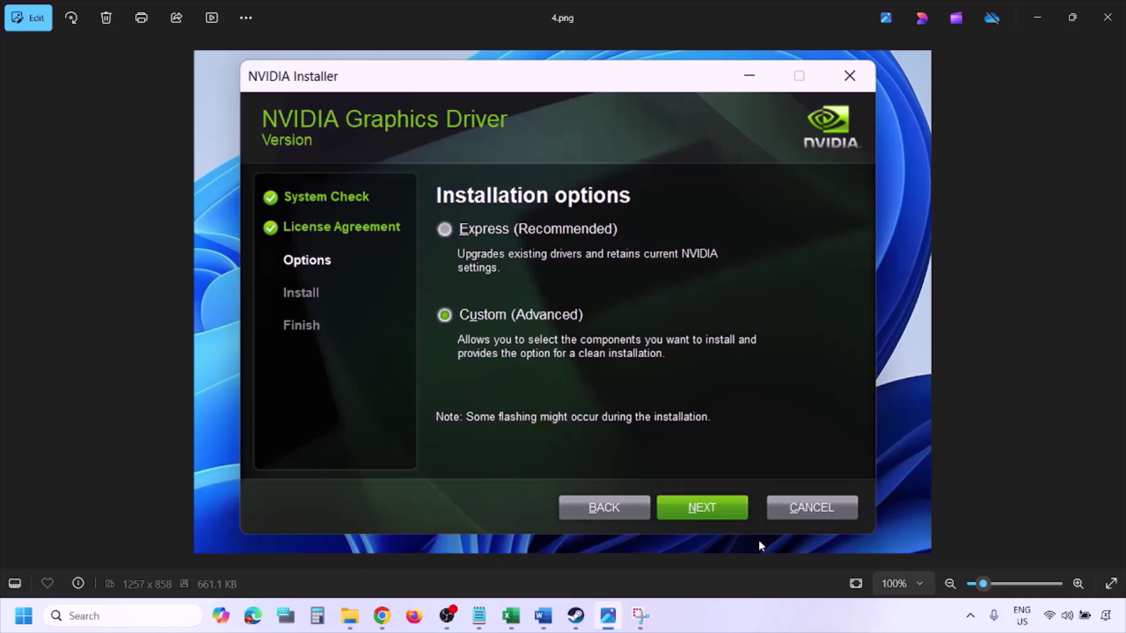
key("Right")
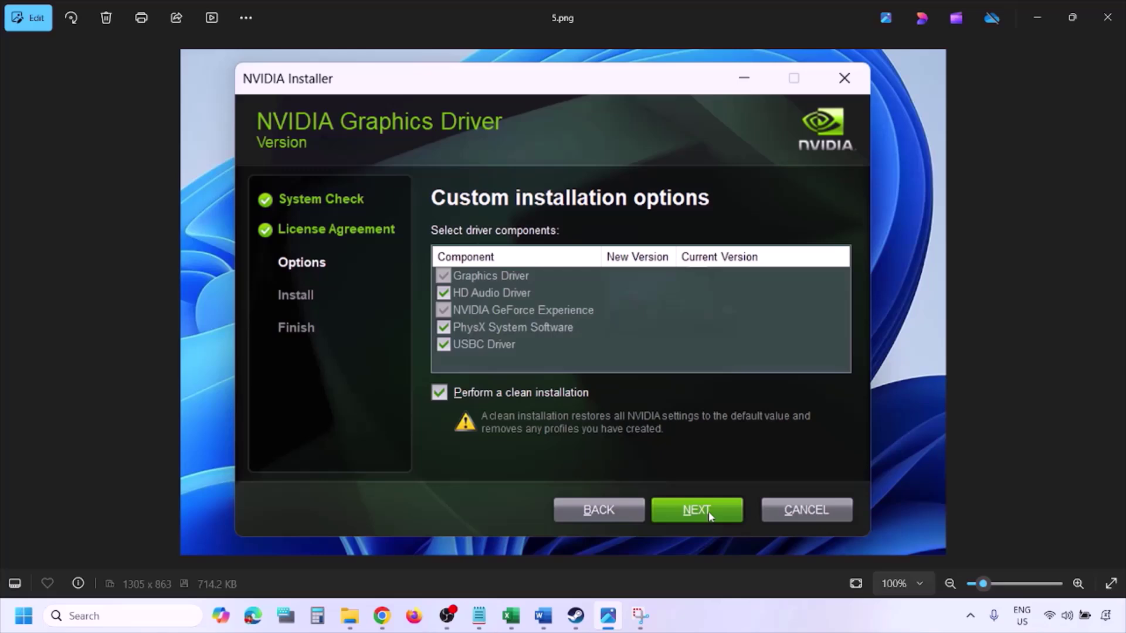
Step: View the Restart choice among the computer's power options and close them without restarting
left_click(23, 616)
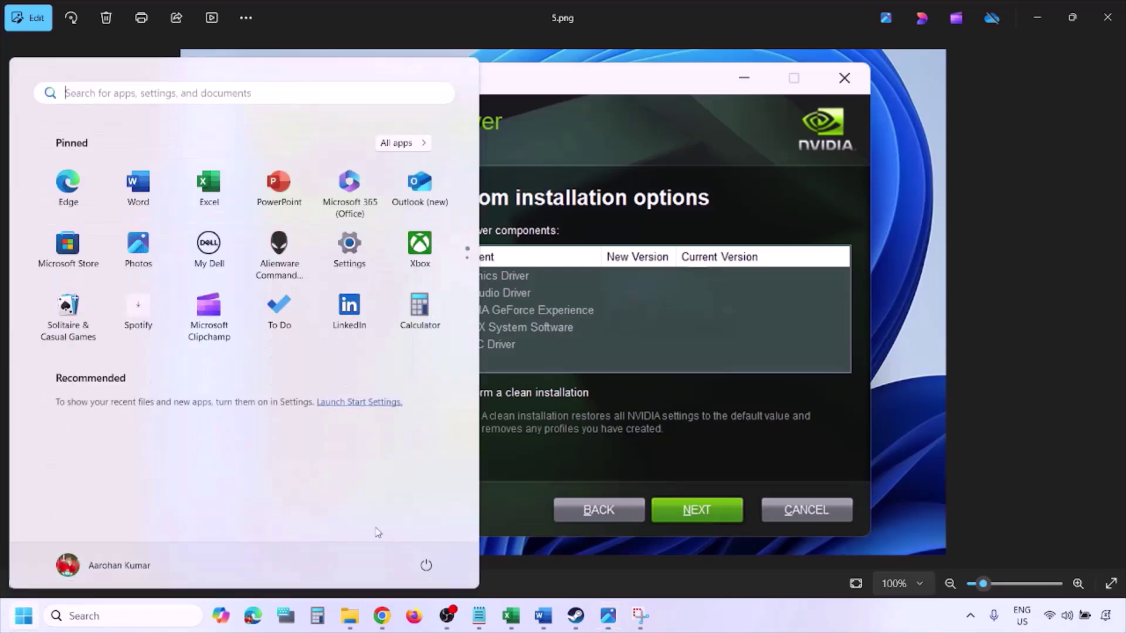
left_click(427, 565)
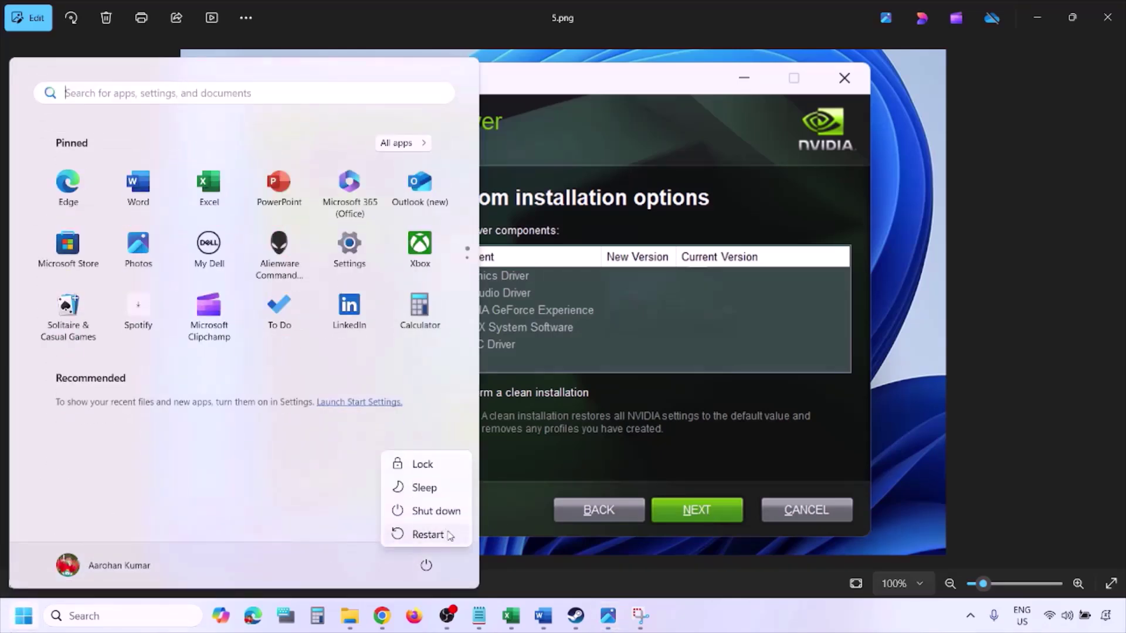
key("Escape")
key("Escape")
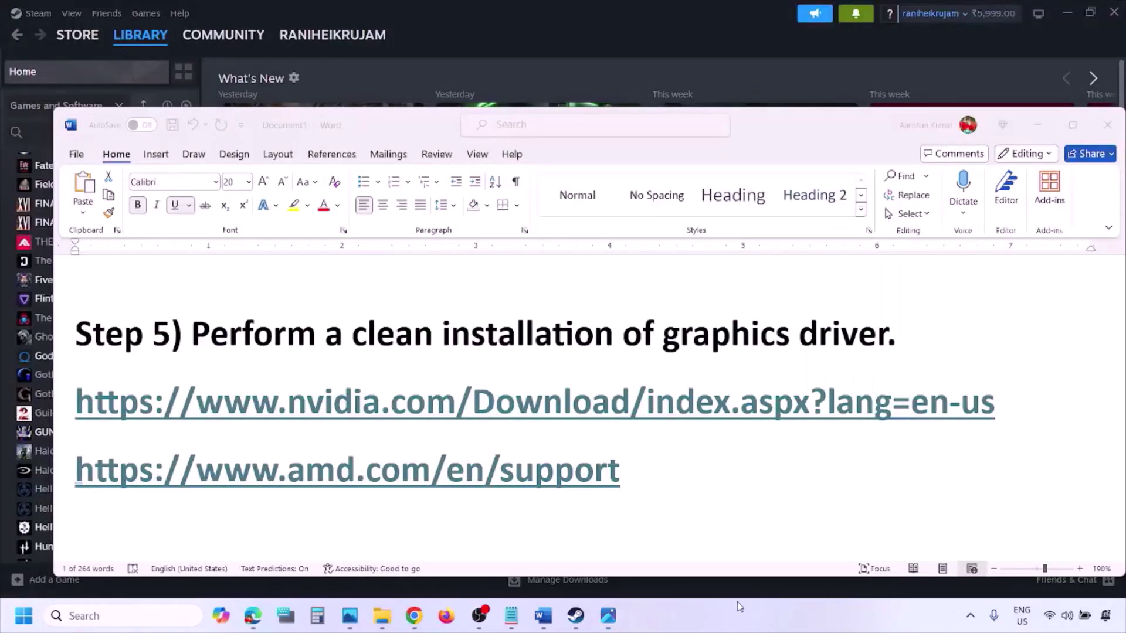
Step: Delete the AMD support link under Step 5 in the Word document after viewing the computer's power options
left_click(666, 472)
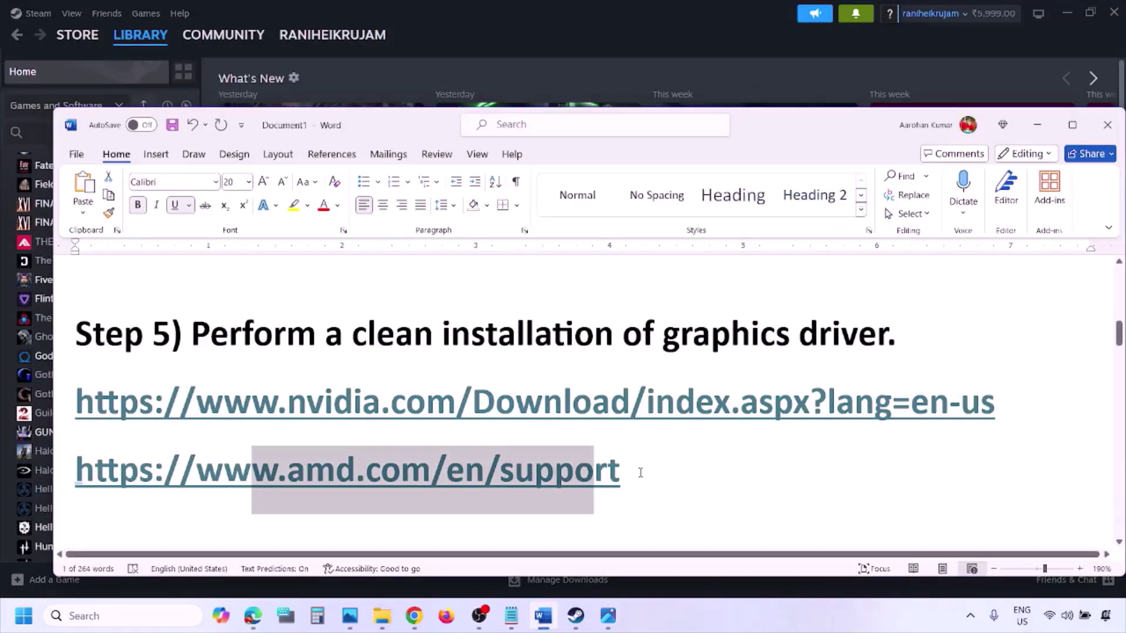
left_click_drag(640, 473, 228, 462)
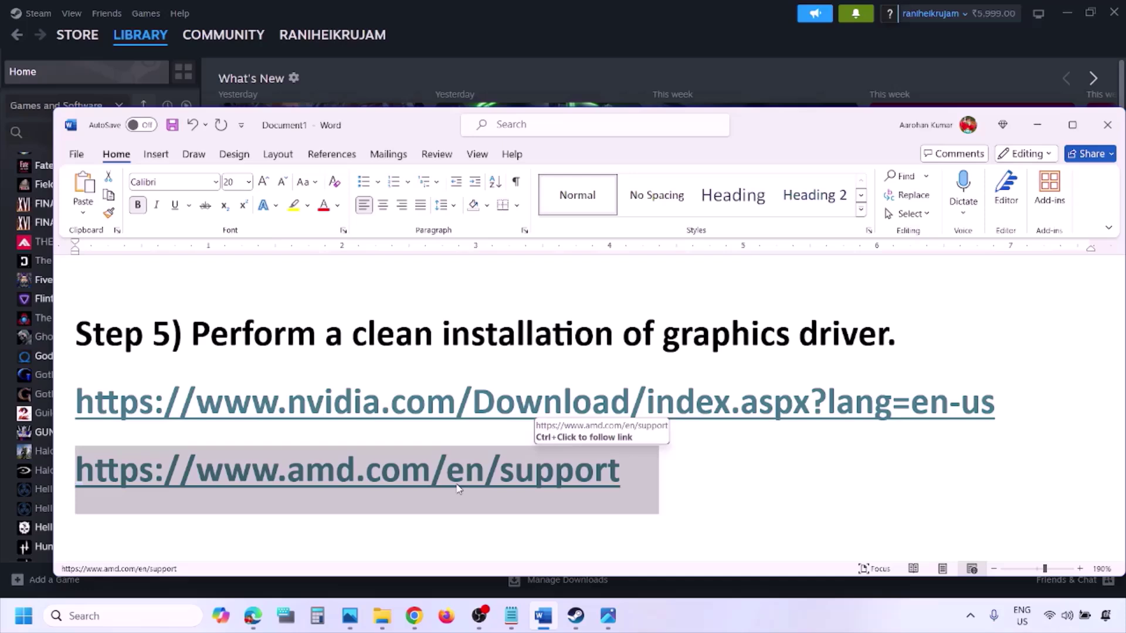
key("super")
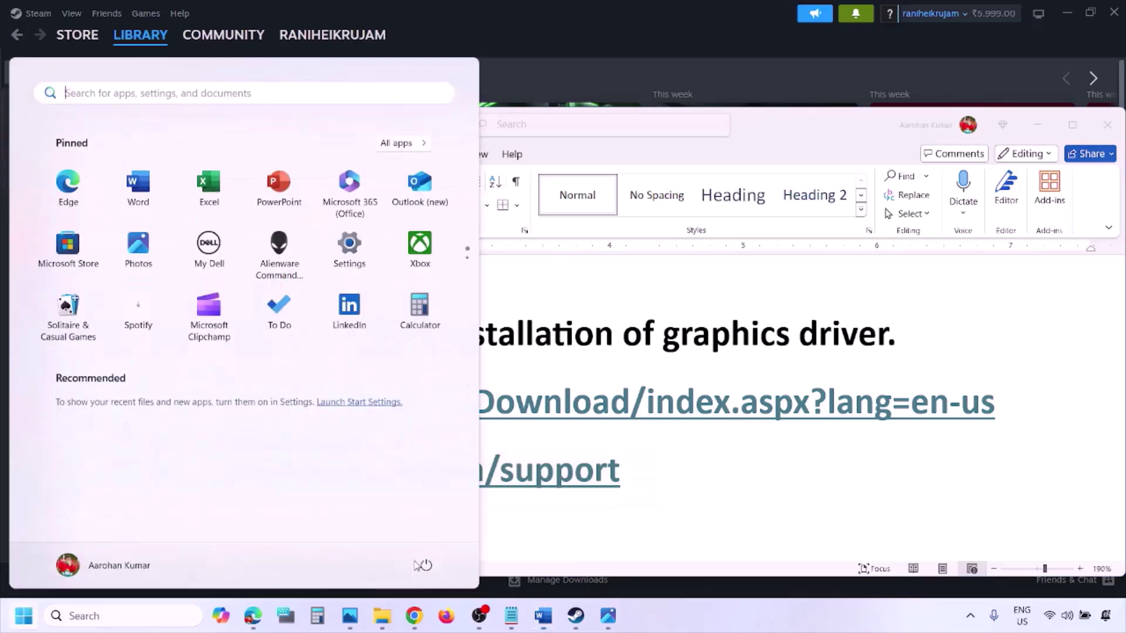
left_click(425, 565)
key("Escape")
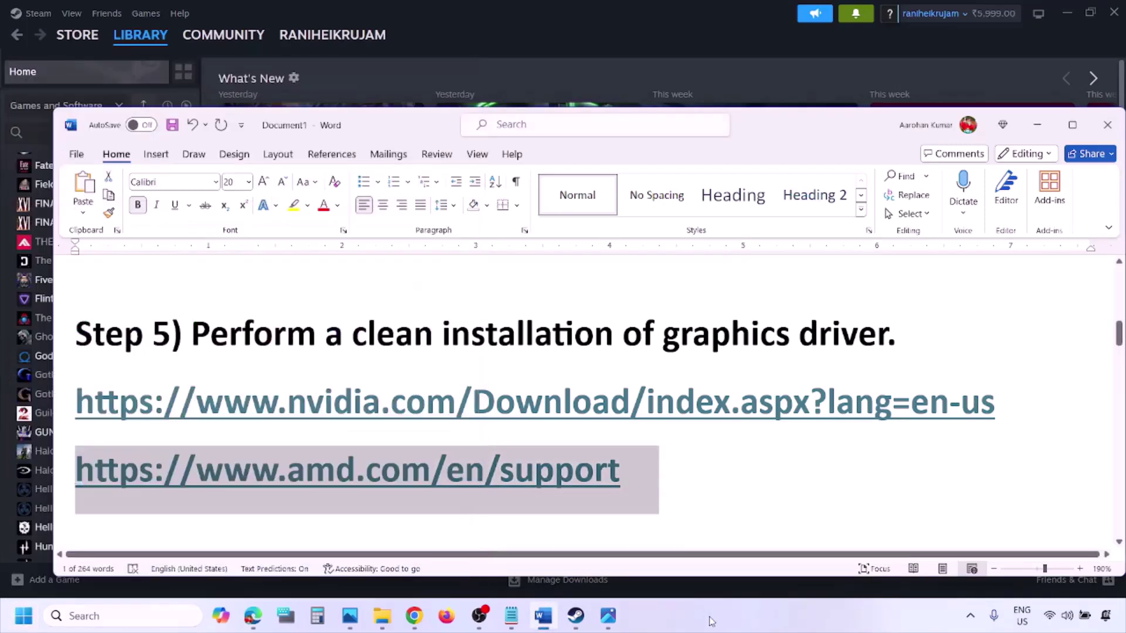
key("Delete")
scroll(529, 403, "down", 3)
scroll(529, 404, "down", 1)
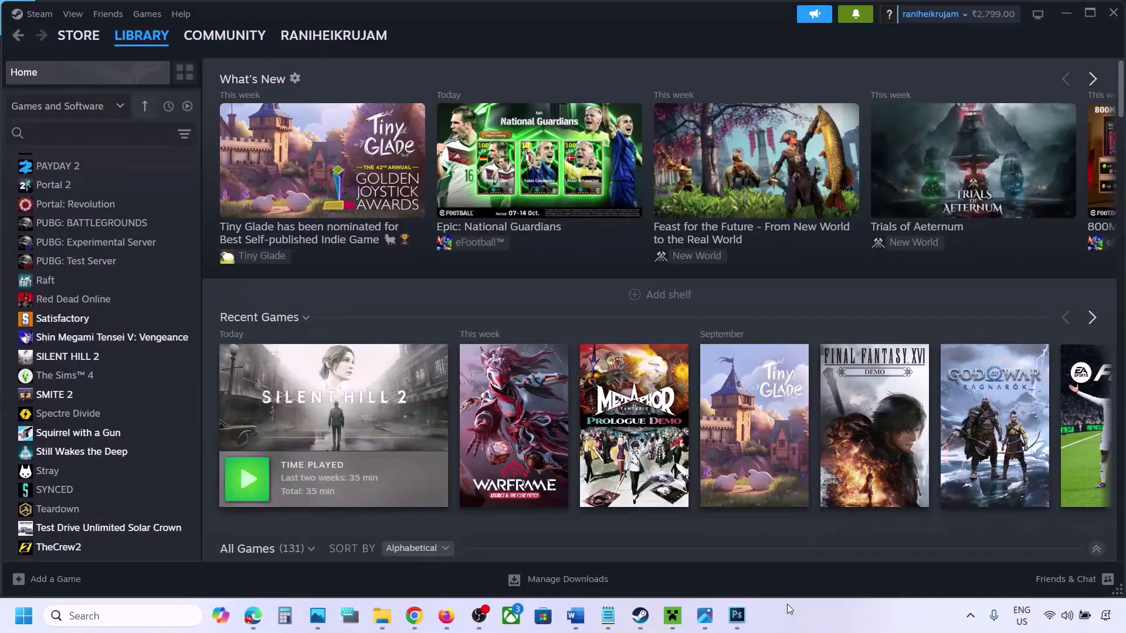
Step: Search Windows for "graphics" and open the Graphics settings page
left_click(89, 615)
type("graphi")
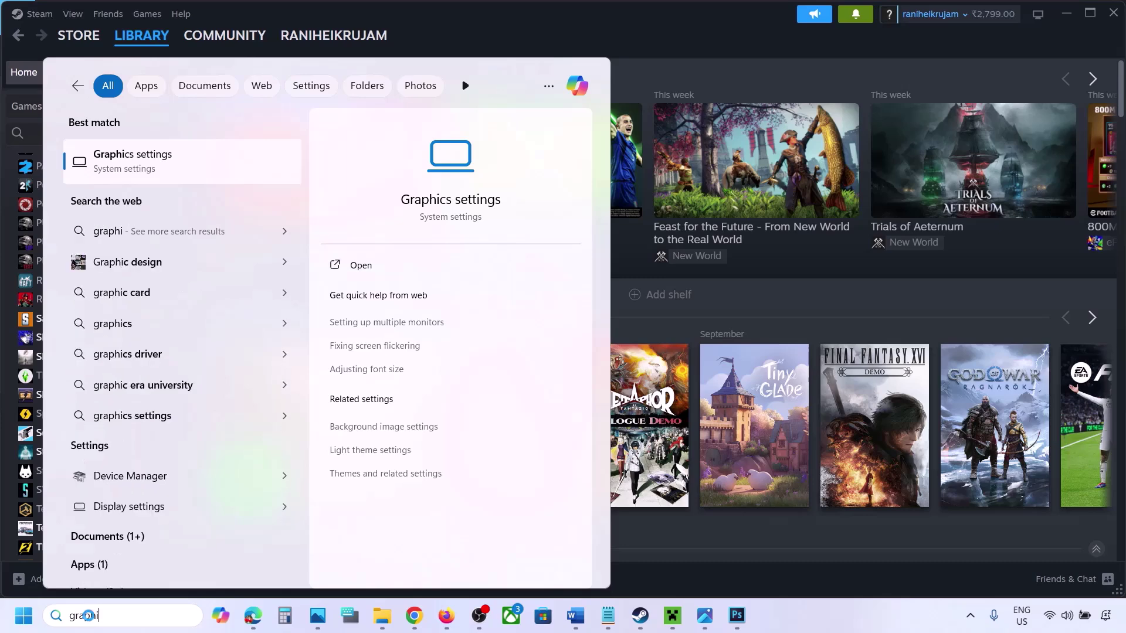
type("cs")
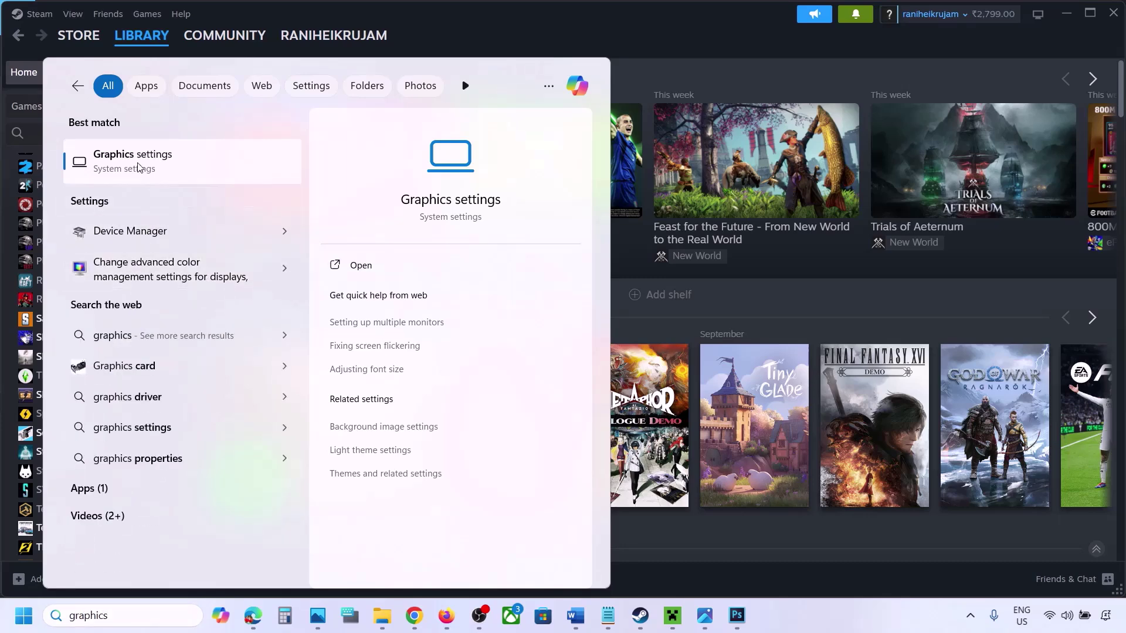
left_click(140, 167)
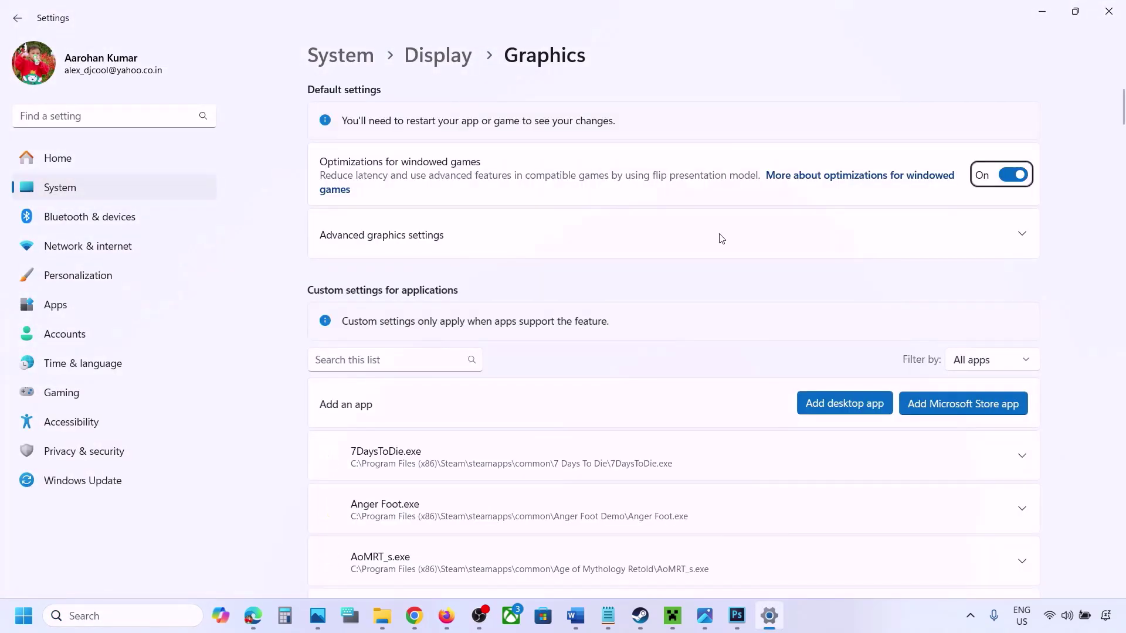
Step: Try to add a desktop app by browsing to Steam's steamapps\common folder, and cancel the file selection
left_click(848, 405)
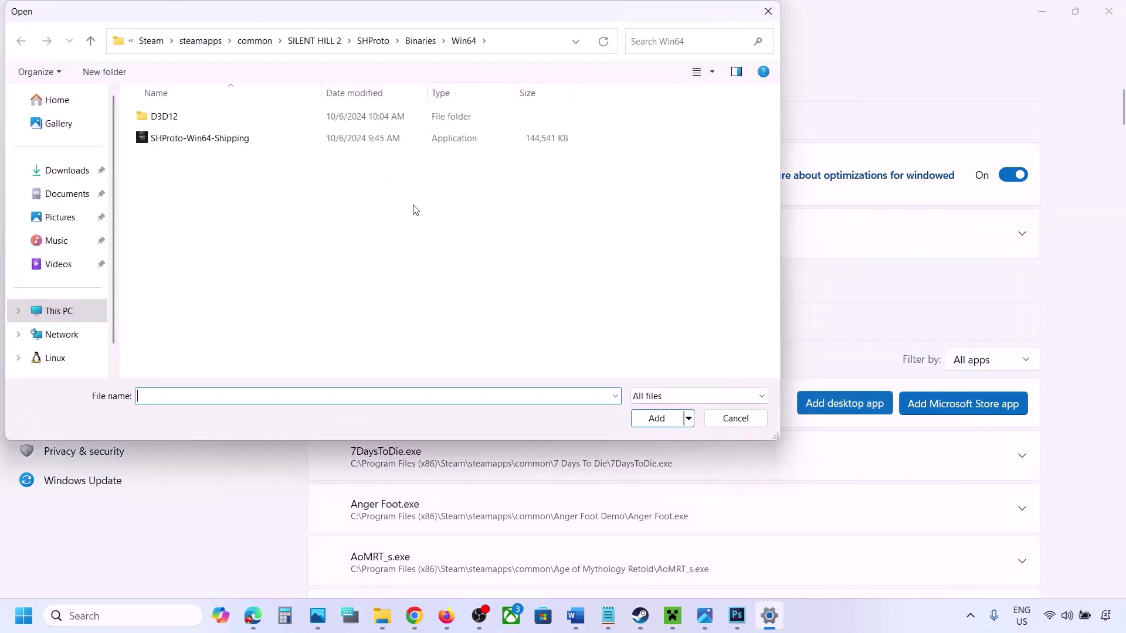
left_click(258, 40)
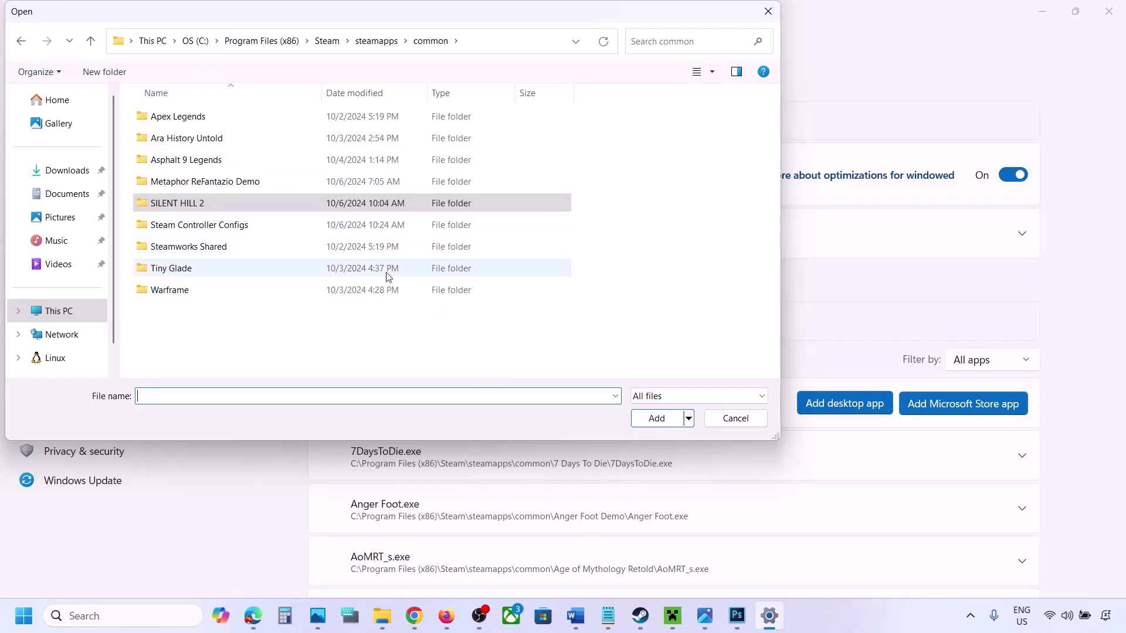
left_click(746, 416)
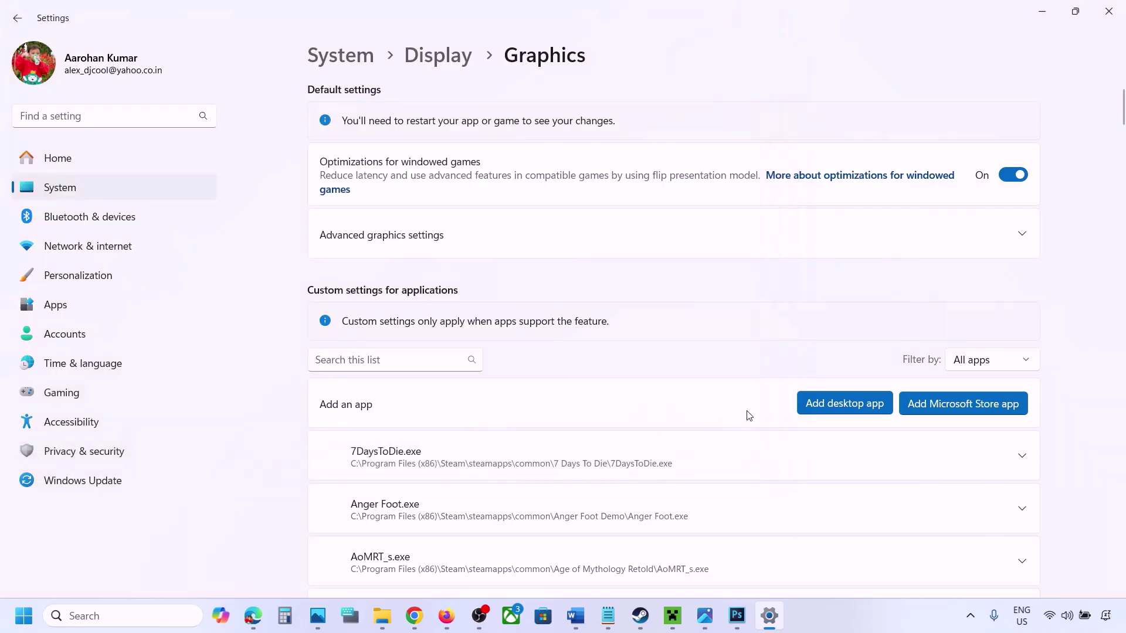
Step: Set the GPU preference of ChainedTogether-Win64-Shipping.exe to High Performance (NVIDIA GeForce RTX 3050 Laptop GPU)
scroll(707, 457, "down", 3)
scroll(707, 458, "down", 8)
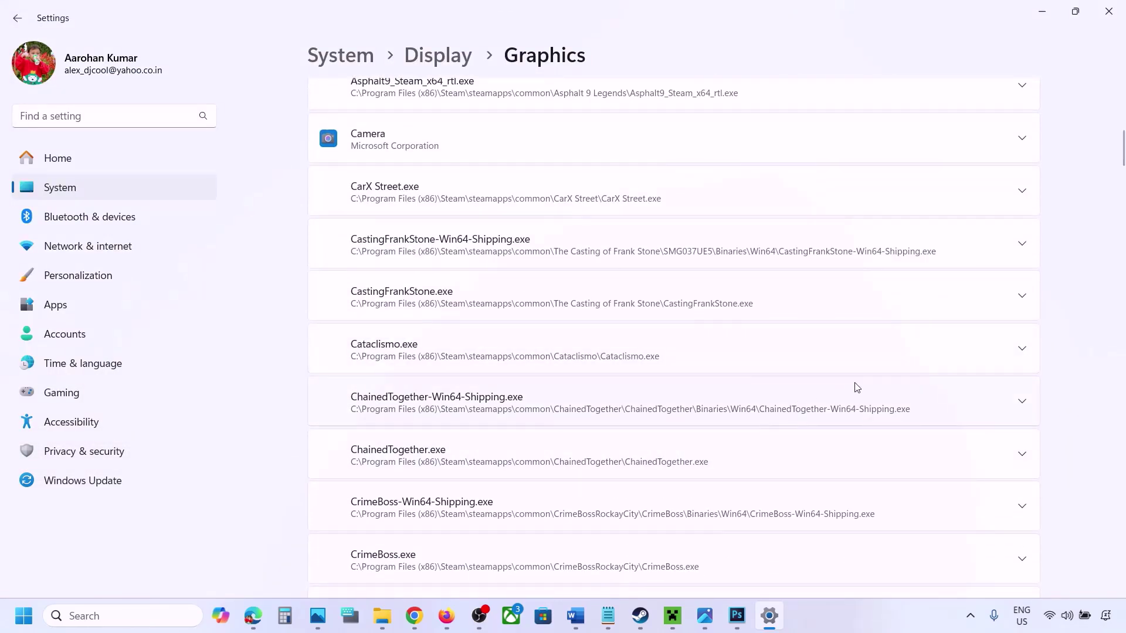
left_click(1022, 405)
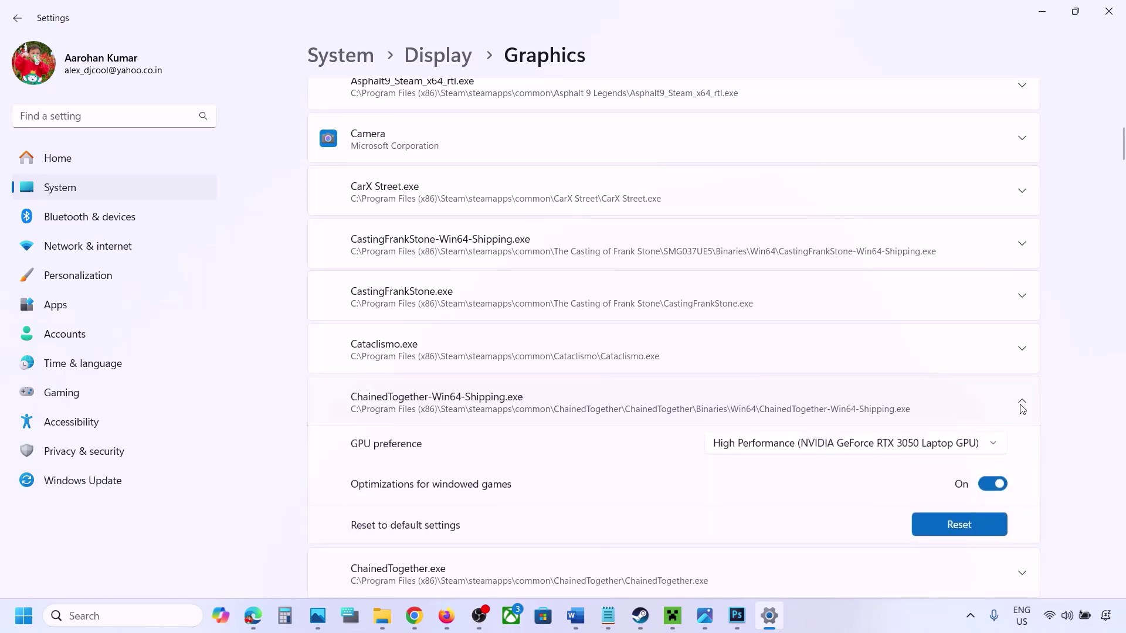
left_click(954, 447)
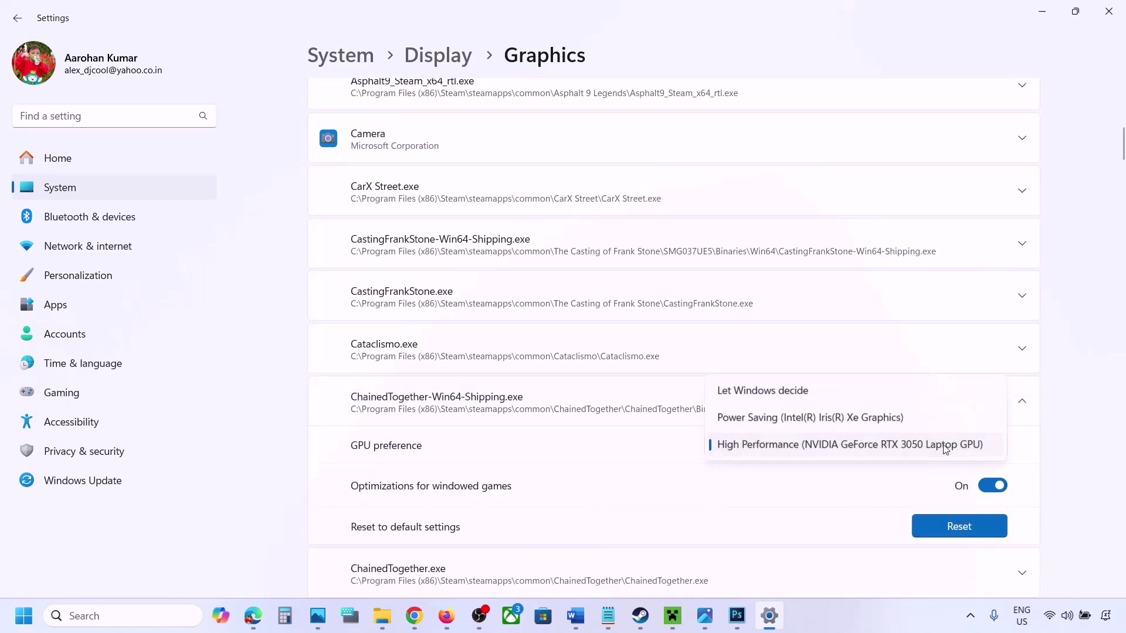
left_click(889, 445)
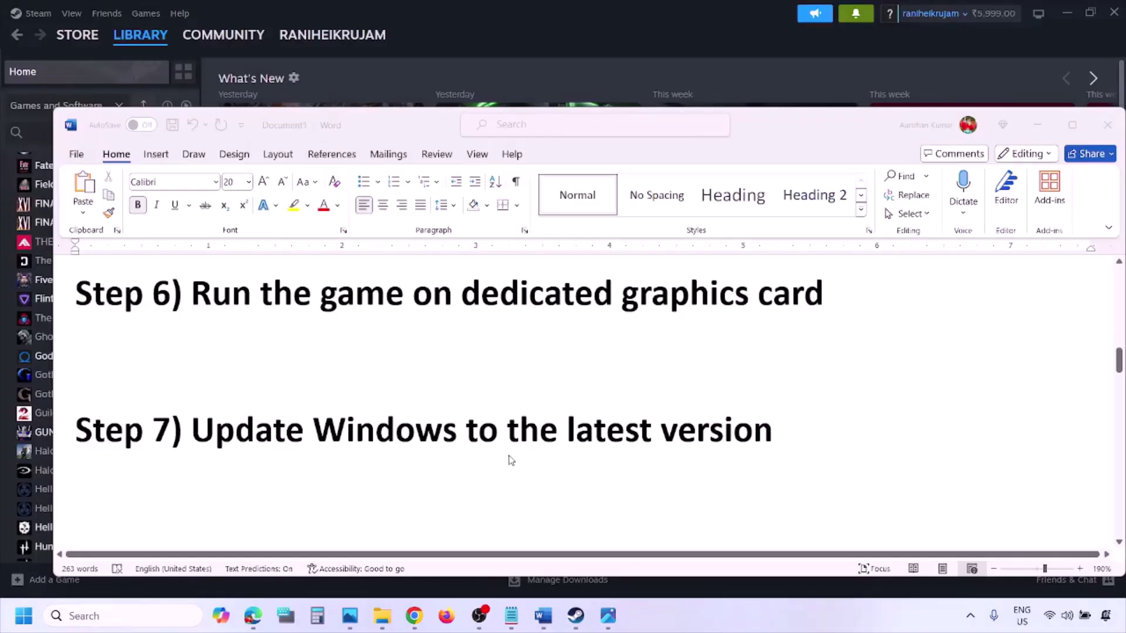
Step: Mark the Step 7 heading text in Word, check for updates in Windows Update, and view the restart option
left_click(249, 418)
left_click_drag(200, 431, 756, 447)
key("super+i")
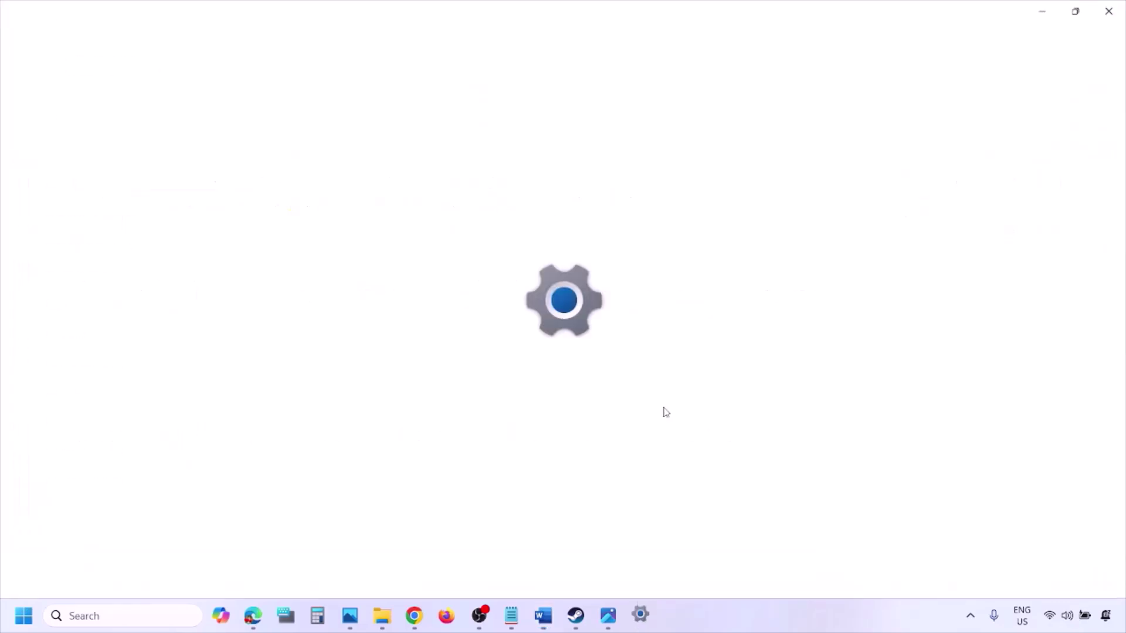
left_click(95, 486)
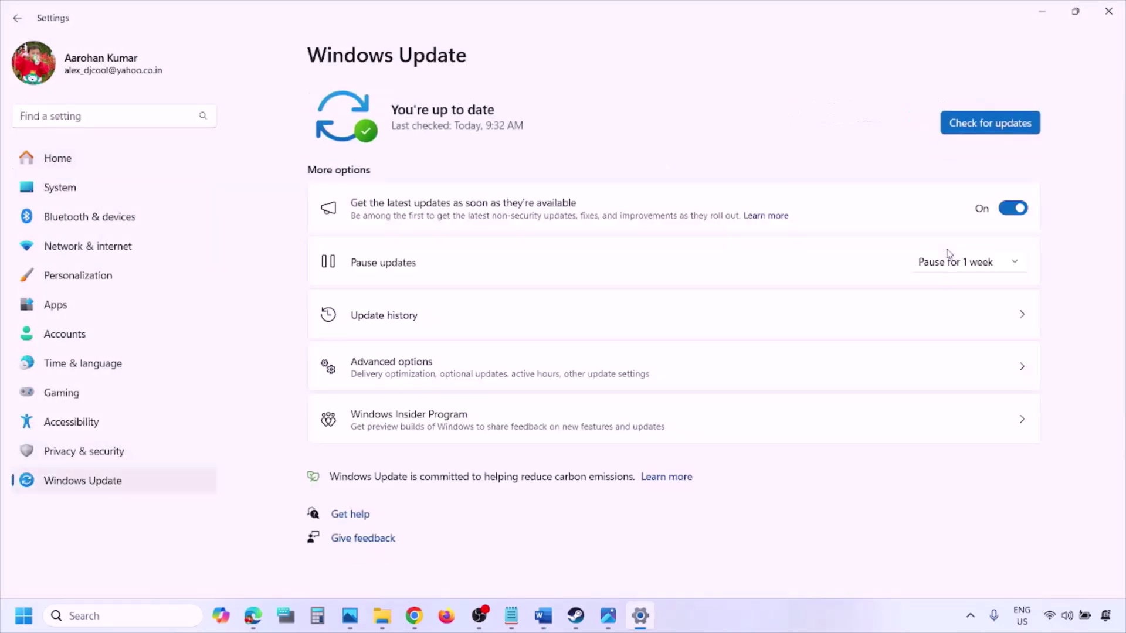
left_click(989, 128)
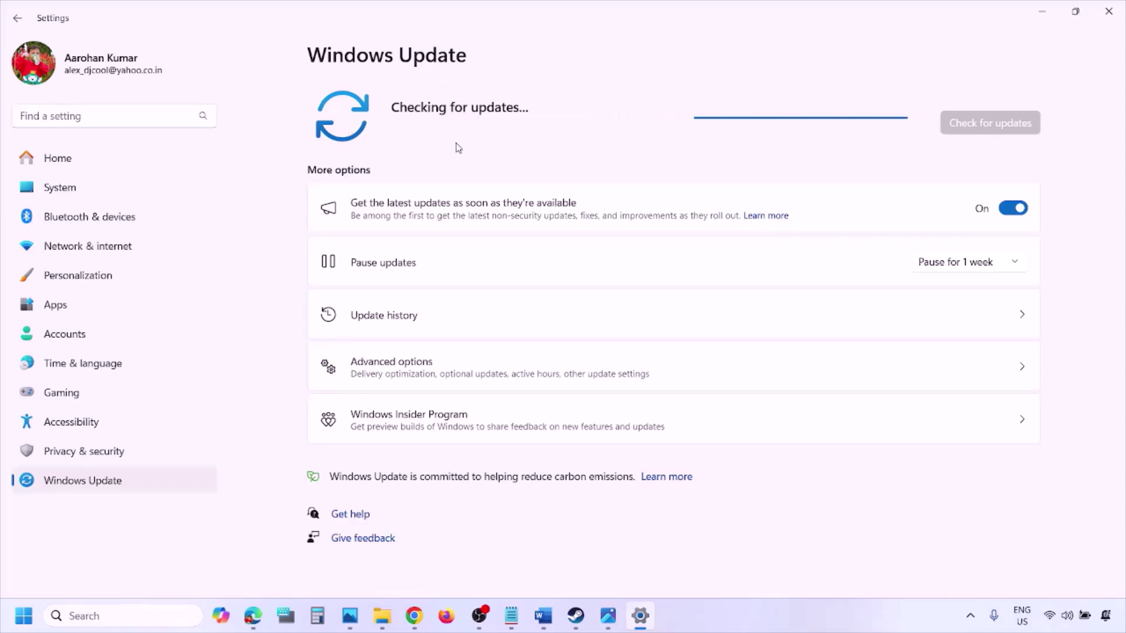
left_click(24, 615)
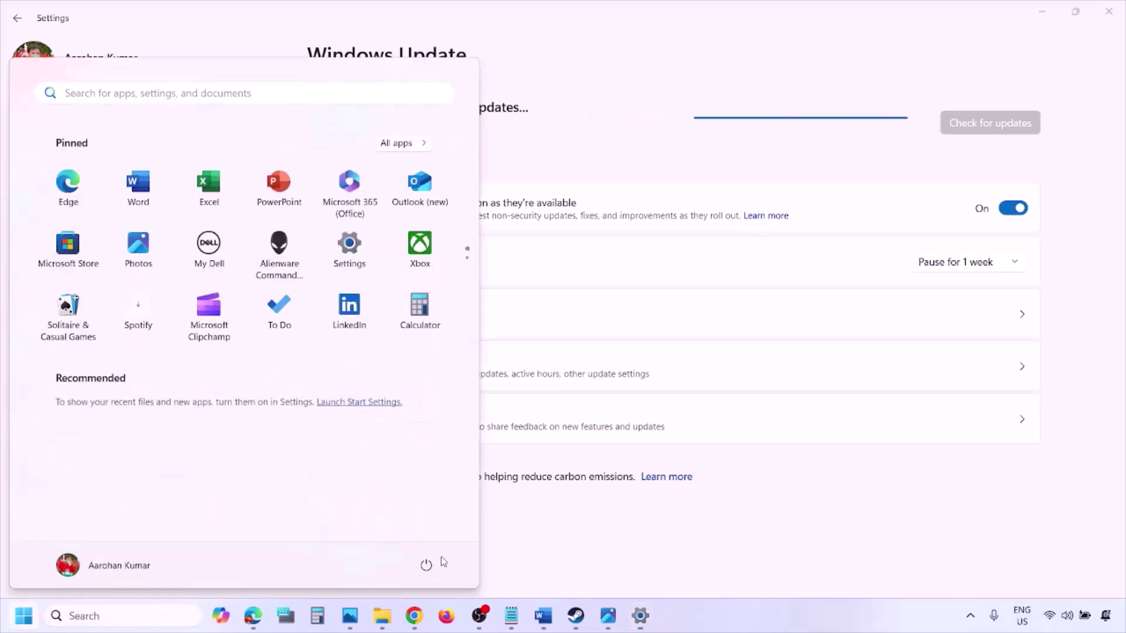
left_click(426, 566)
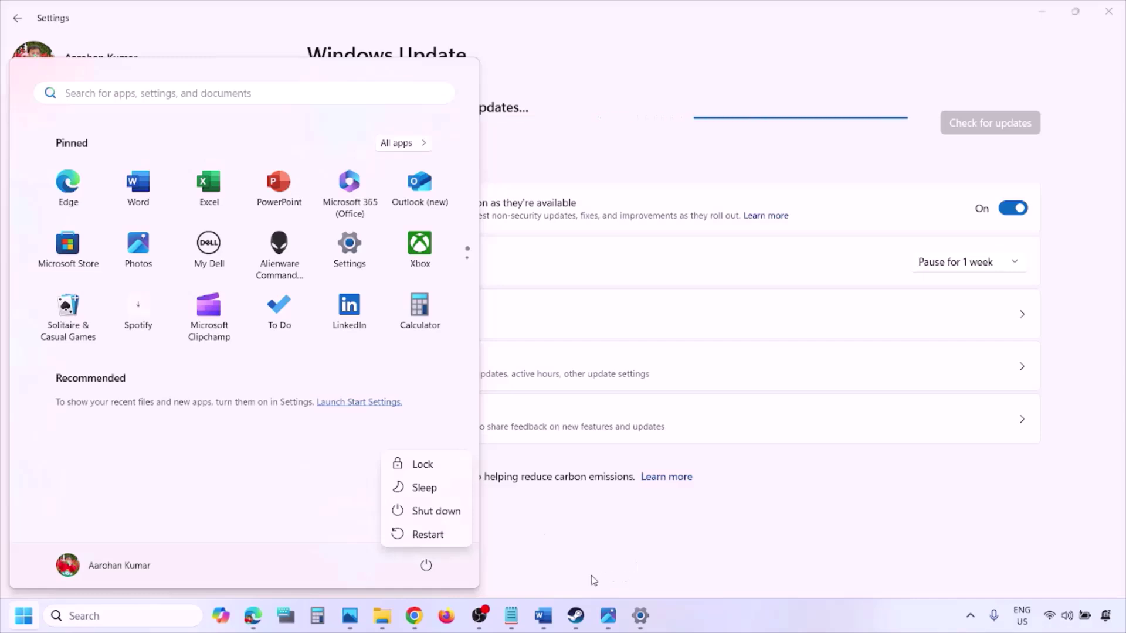
Step: Copy the Visual C++ download link from Step 8 in the Word document and open it in a new Chrome window
left_click(544, 621)
scroll(492, 452, "down", 3)
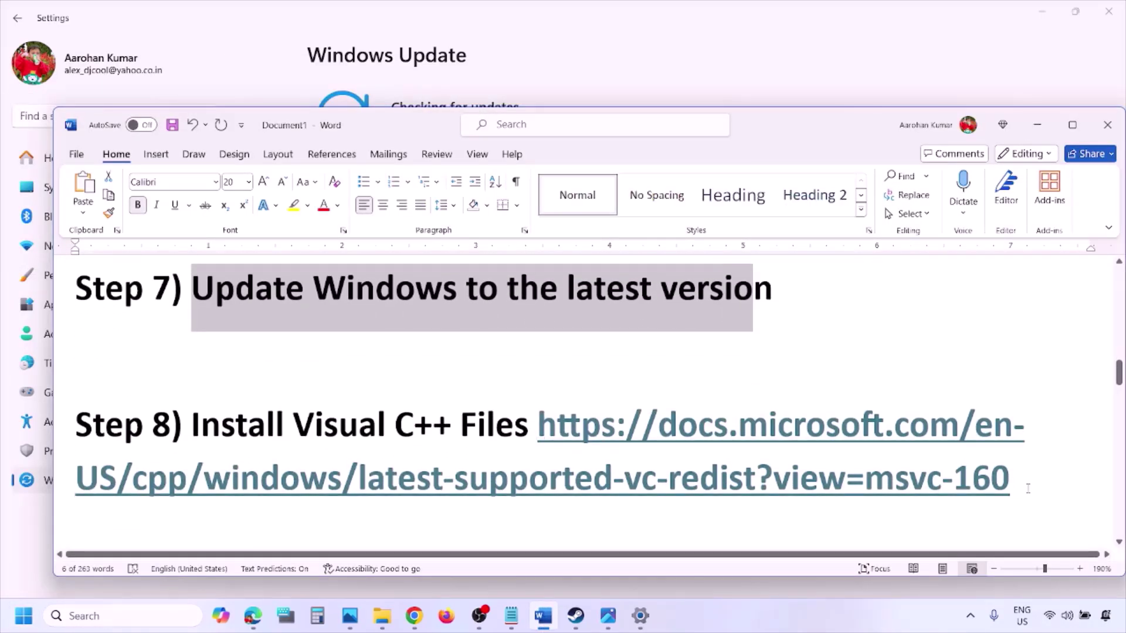
left_click_drag(1027, 489, 615, 436)
key("ctrl+c")
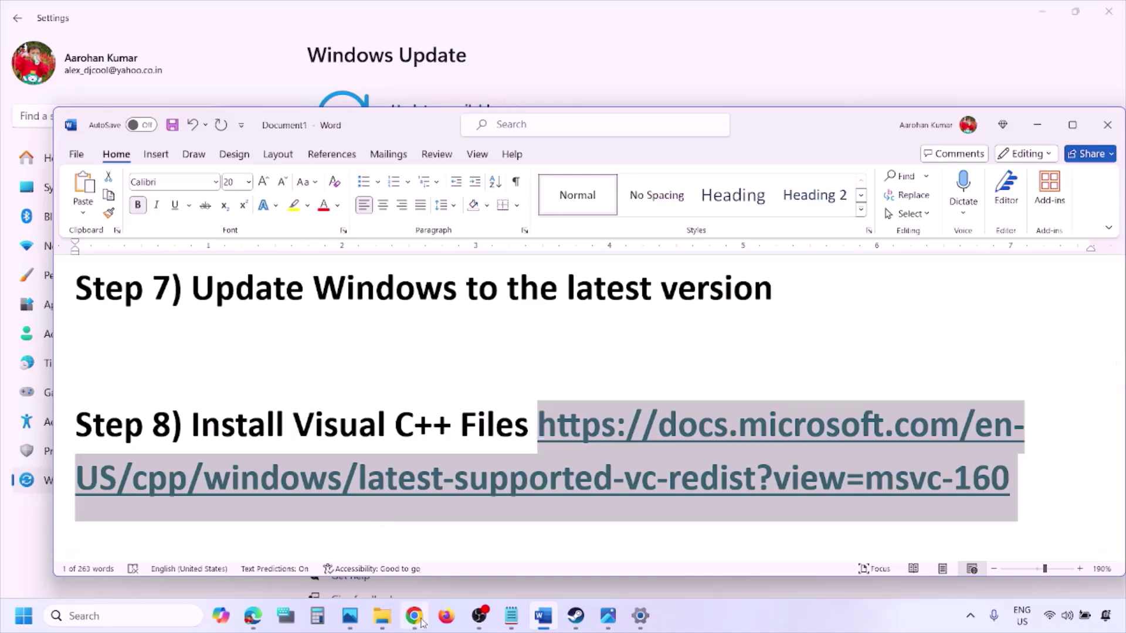
right_click(414, 615)
left_click(367, 487)
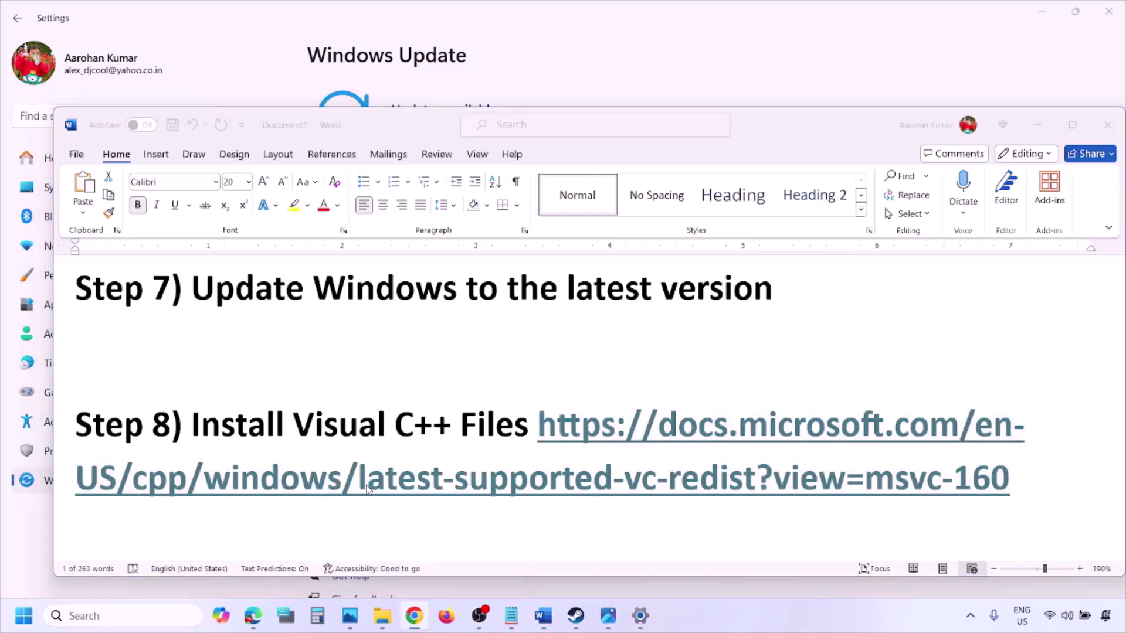
key("ctrl+v")
key("Return")
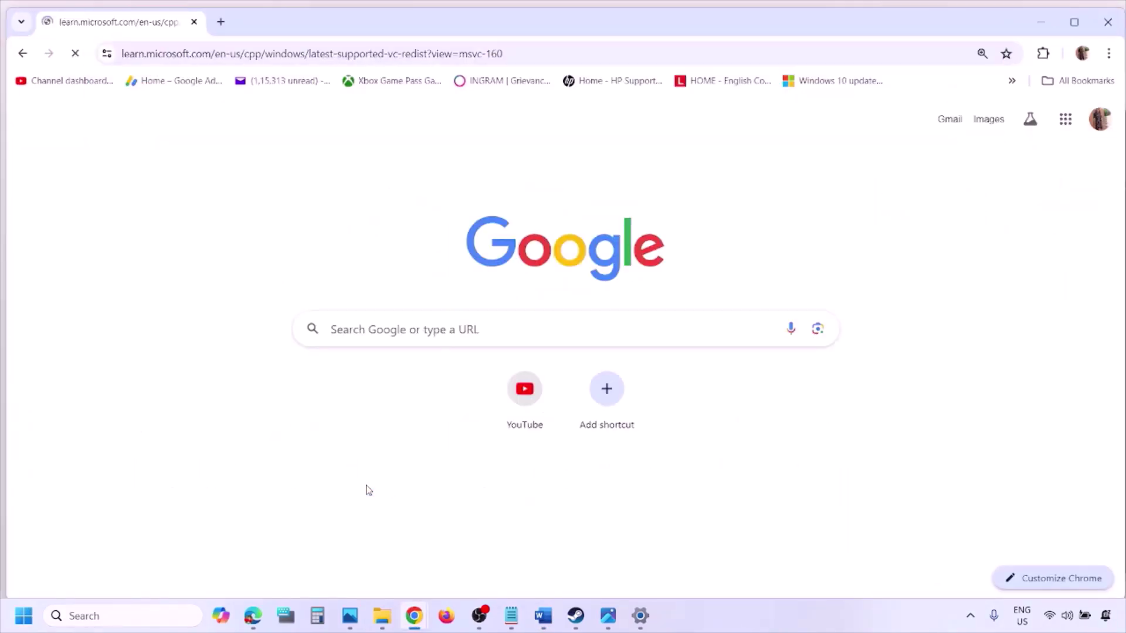
Step: Read the Visual C++ Redistributable page down to the latest version table, marking the X86 and X64 architectures
scroll(490, 346, "down", 3)
scroll(489, 346, "down", 6)
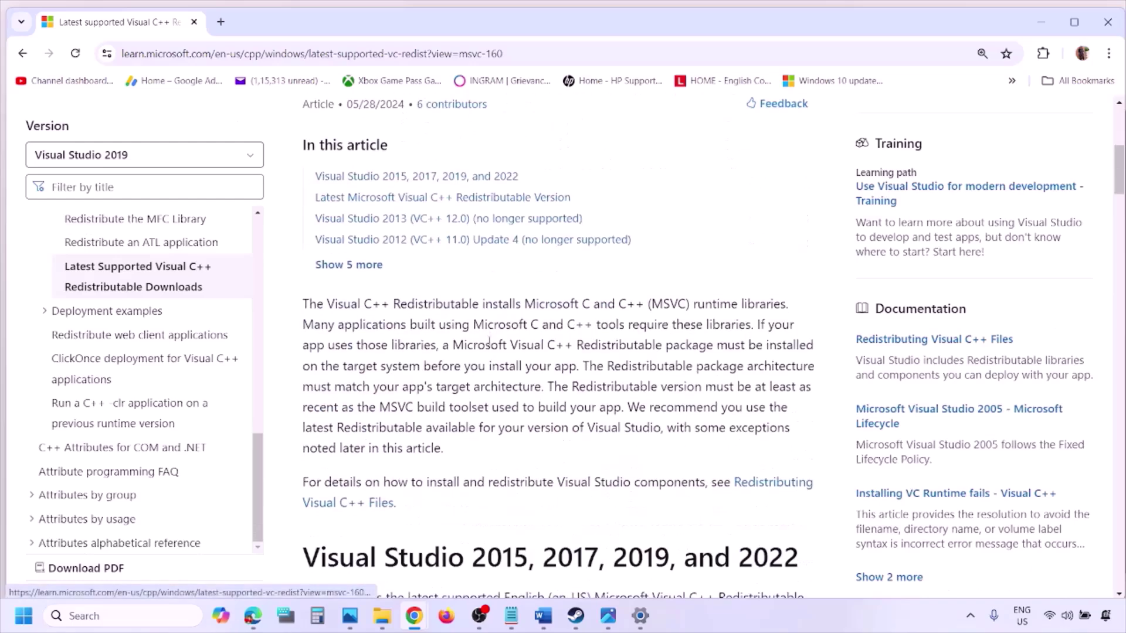
left_click_drag(363, 318, 756, 315)
scroll(493, 419, "down", 9)
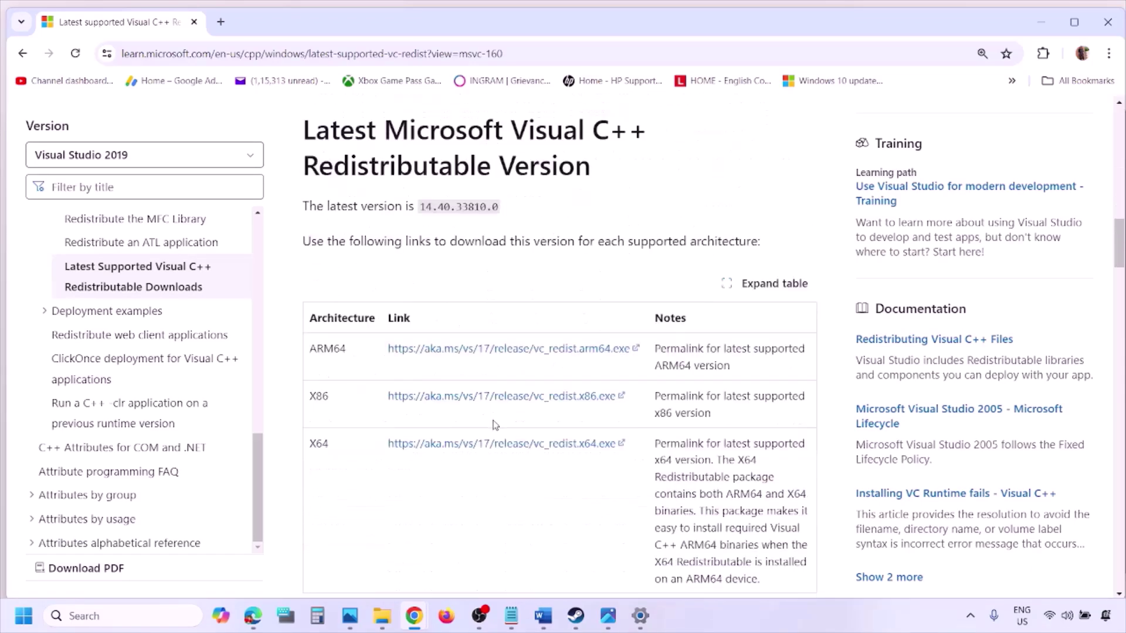
double_click(317, 339)
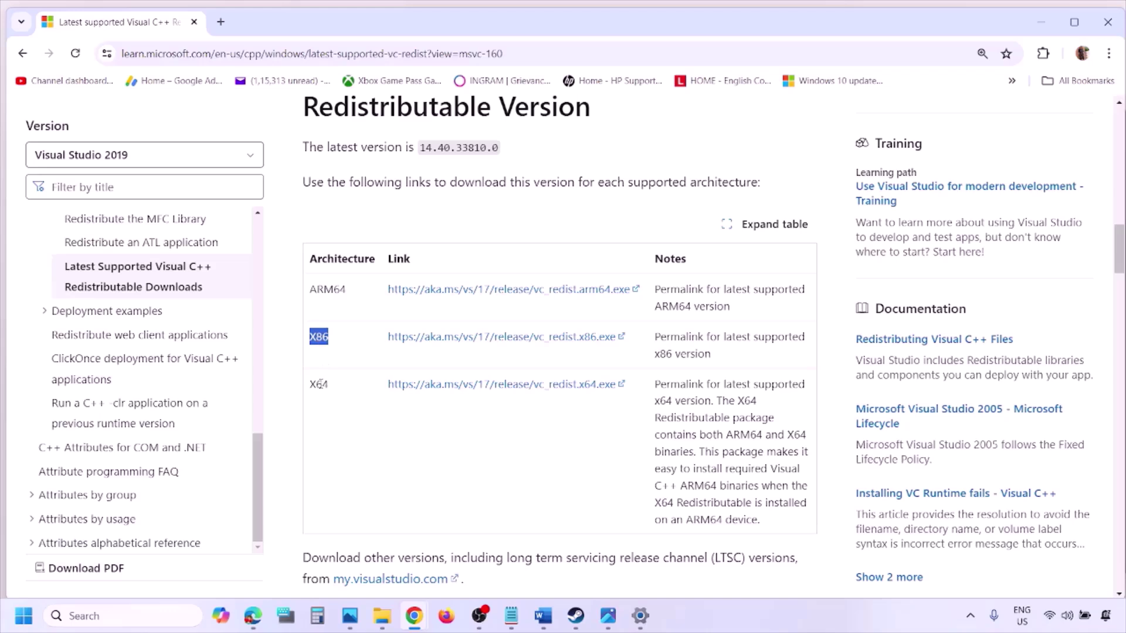
double_click(319, 384)
Step: Download the X86 and X64 Visual C++ Redistributable installers and start a repair with each one
left_click_drag(309, 336, 553, 348)
left_click(553, 349)
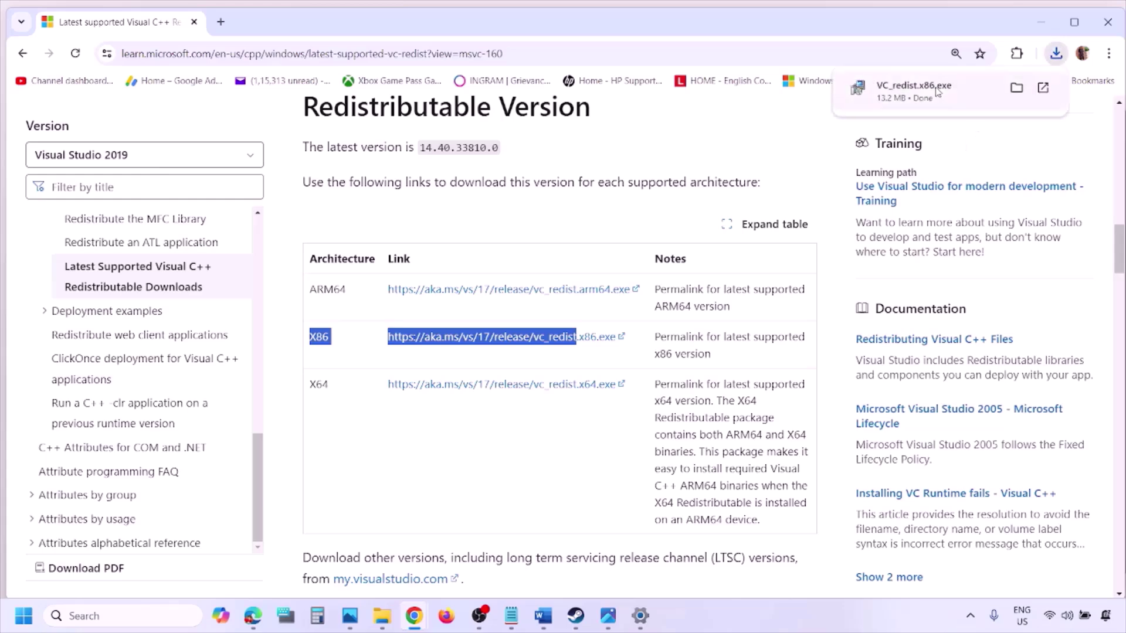
left_click(938, 92)
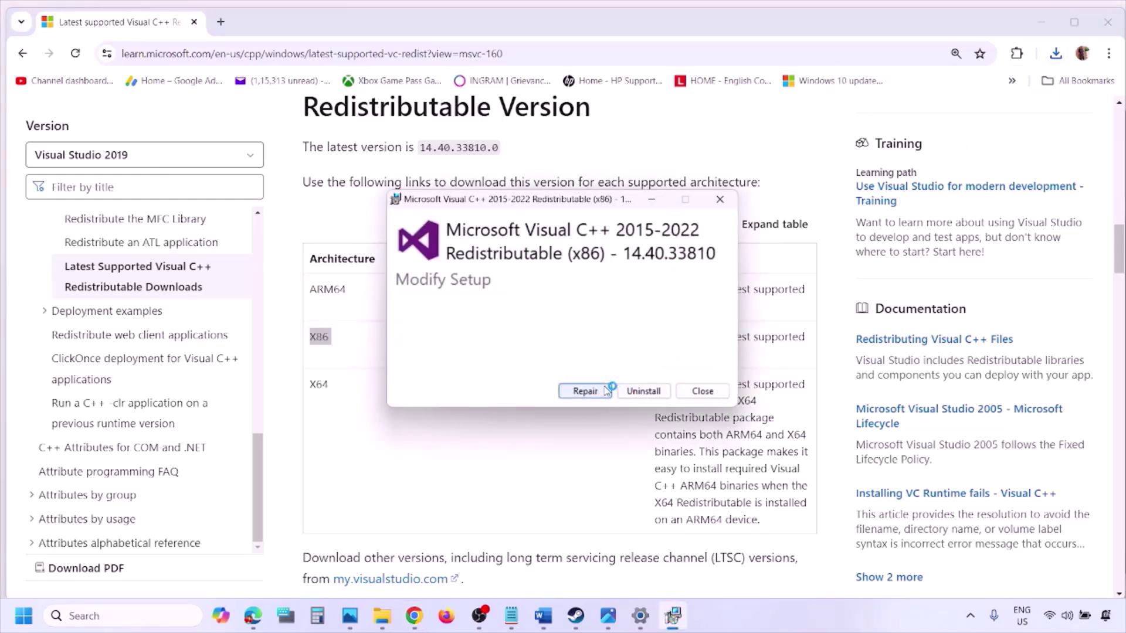
left_click(601, 391)
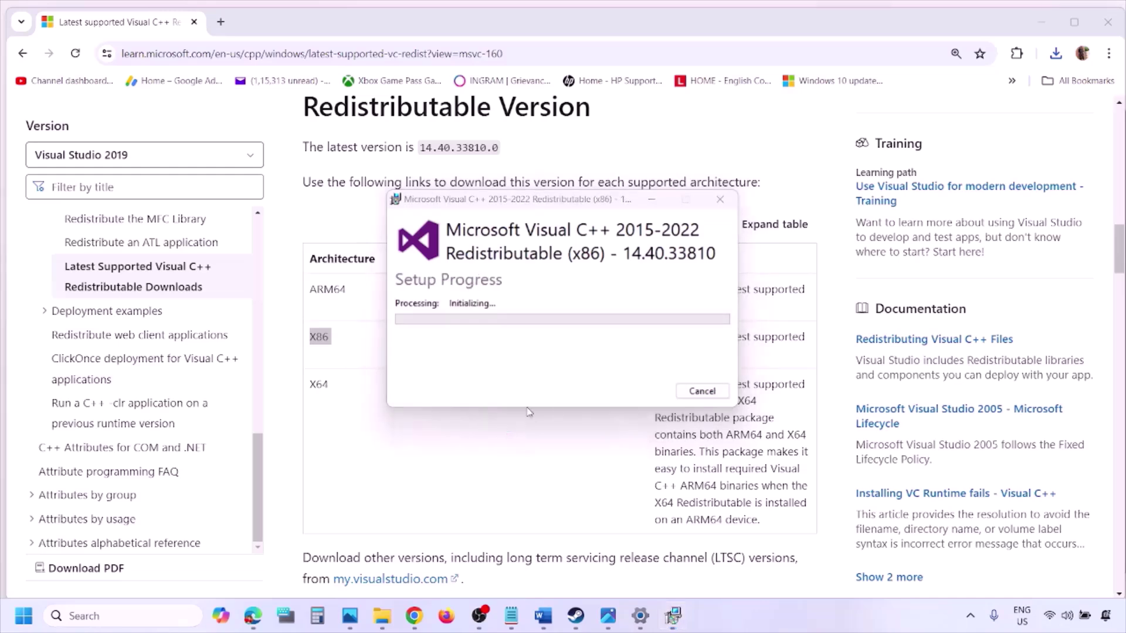
double_click(317, 387)
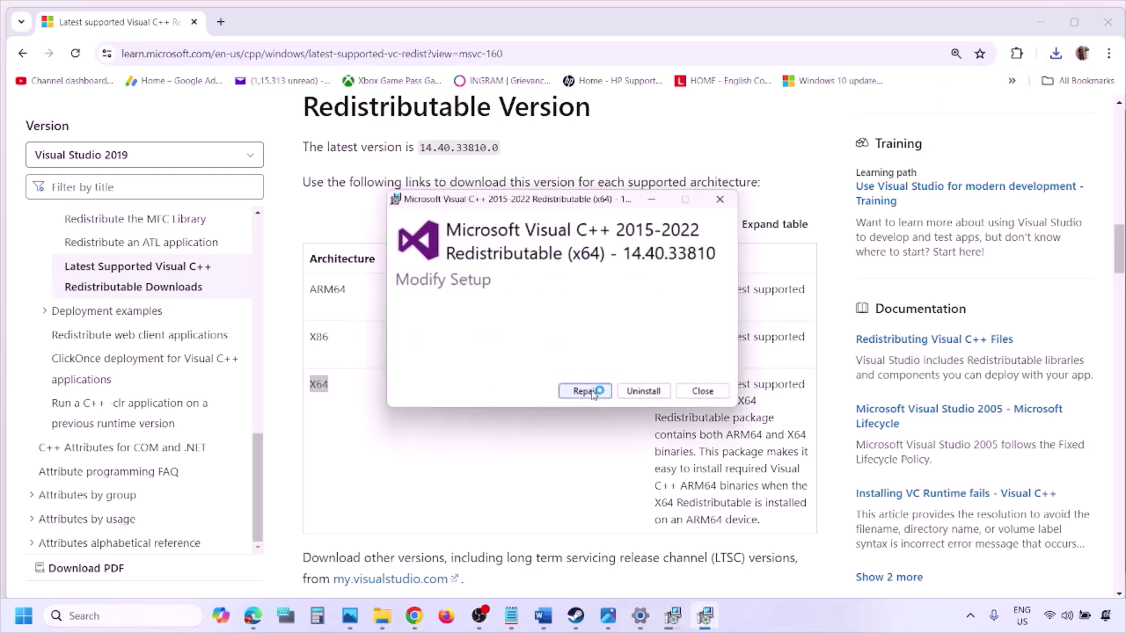
left_click(586, 391)
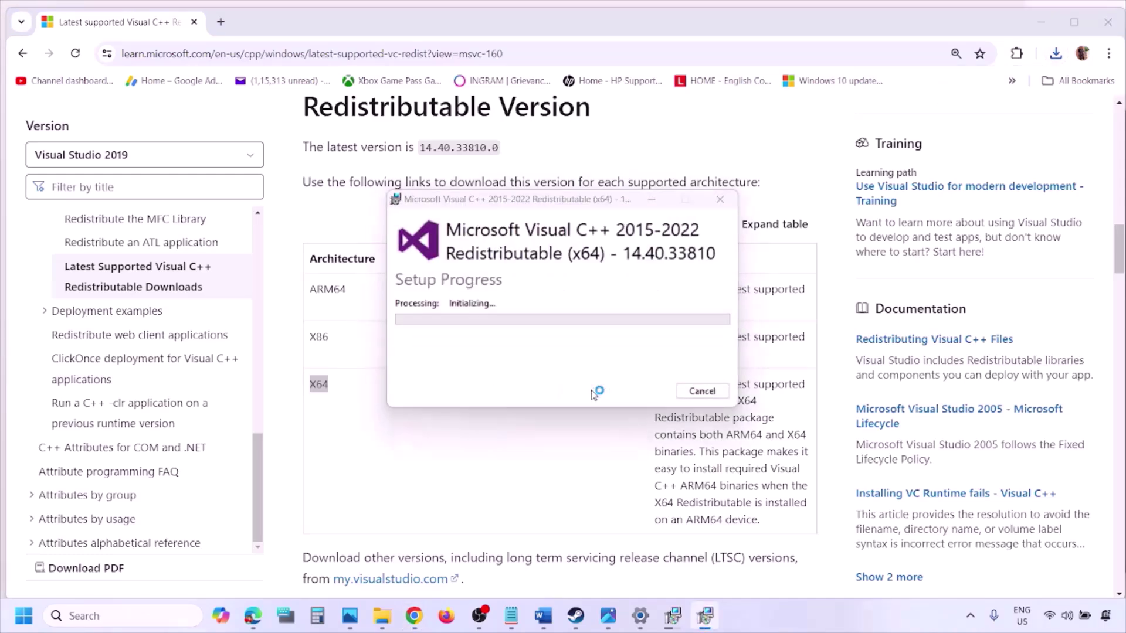
Step: Place the x86 and x64 Visual C++ Redistributable setup windows side by side and return to the download page
left_click(678, 619)
left_click_drag(618, 200, 358, 250)
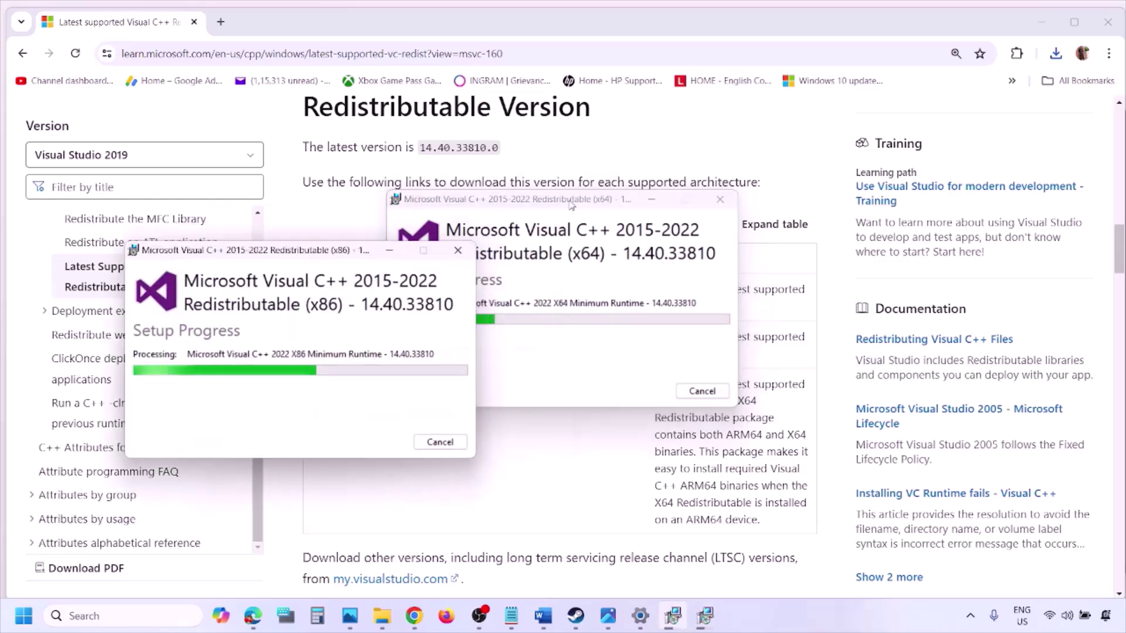
left_click_drag(587, 199, 737, 261)
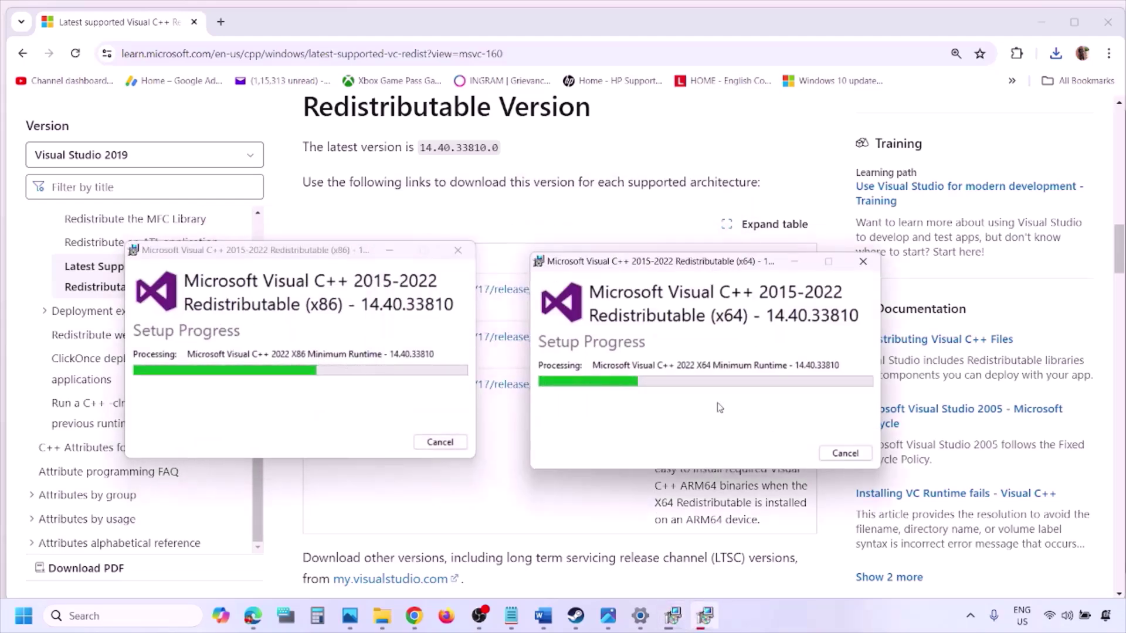
left_click(495, 508)
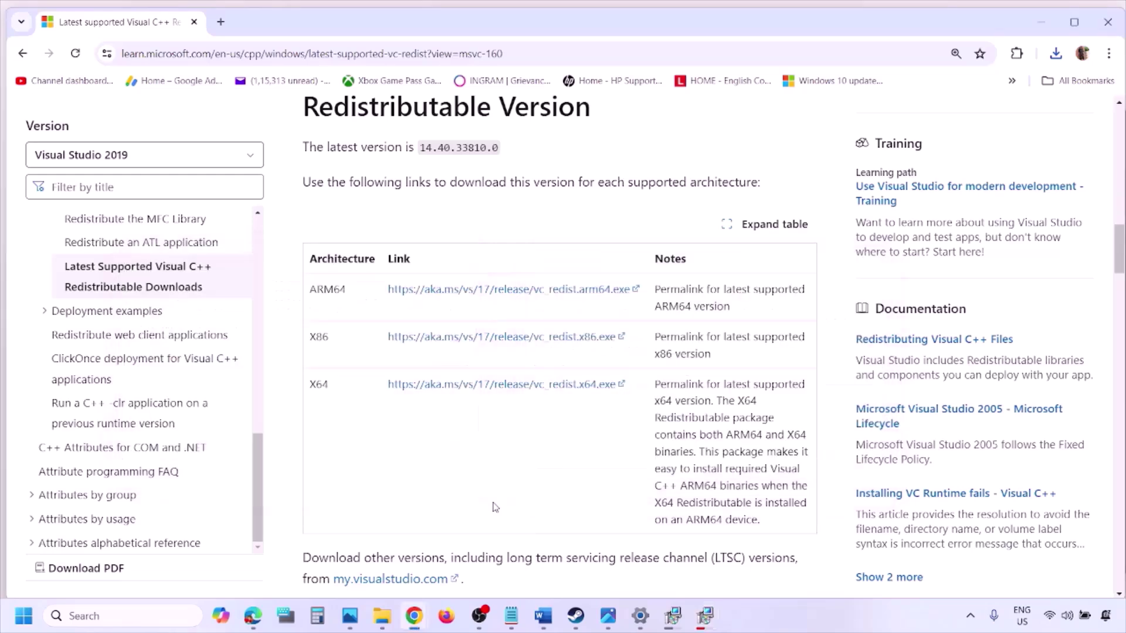
Step: View the Restart option among the computer's power choices and dismiss it without restarting
left_click(24, 616)
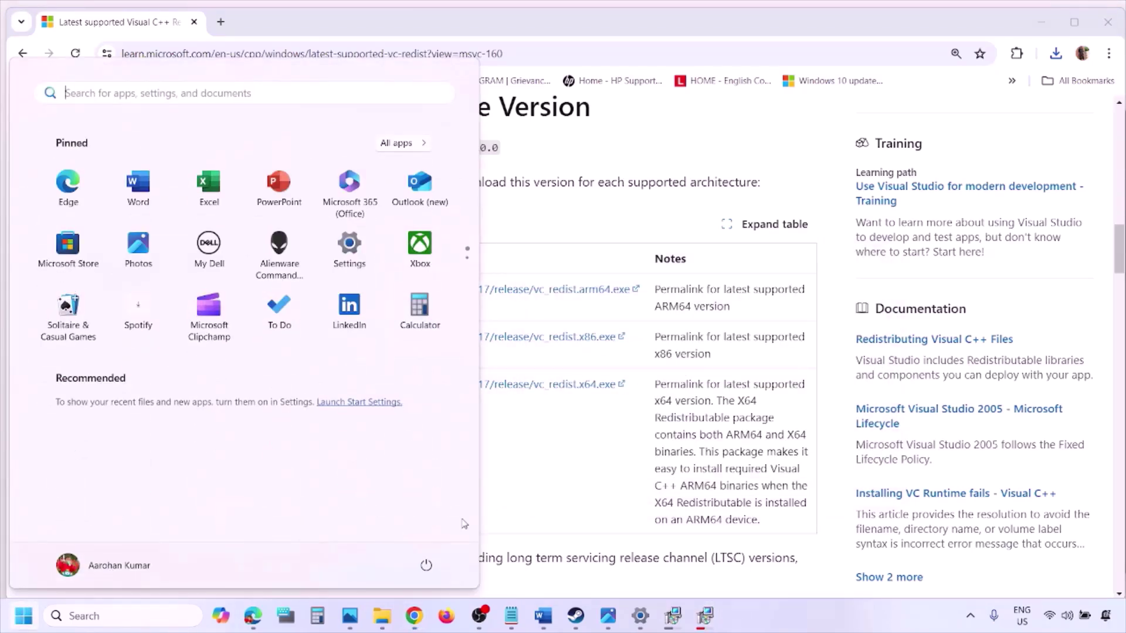
left_click(426, 565)
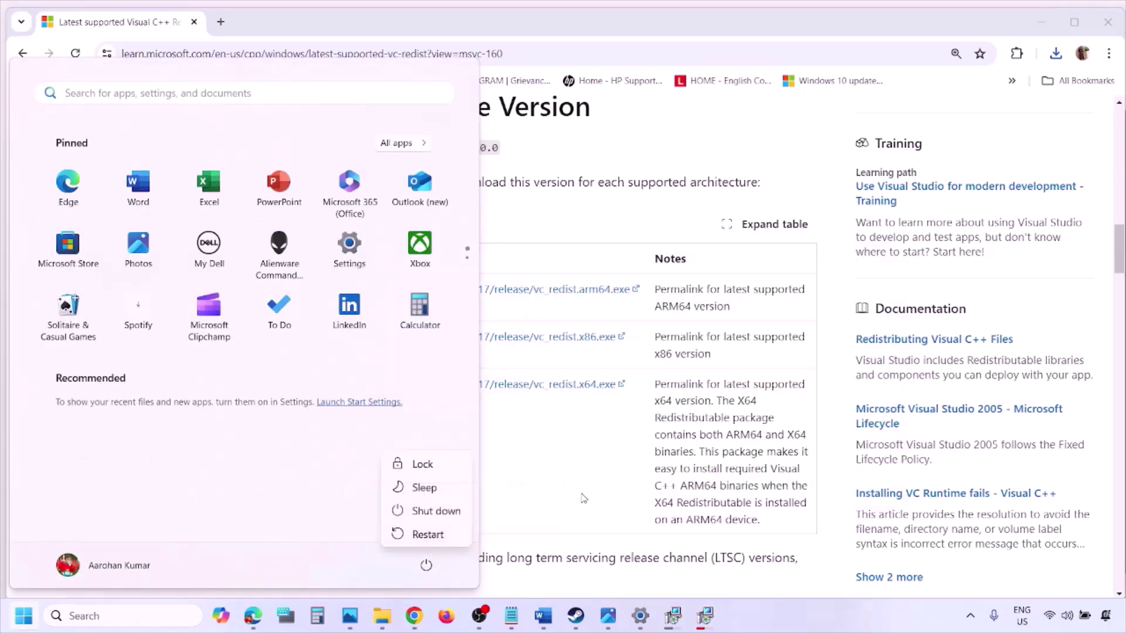
key("Escape")
key("Escape")
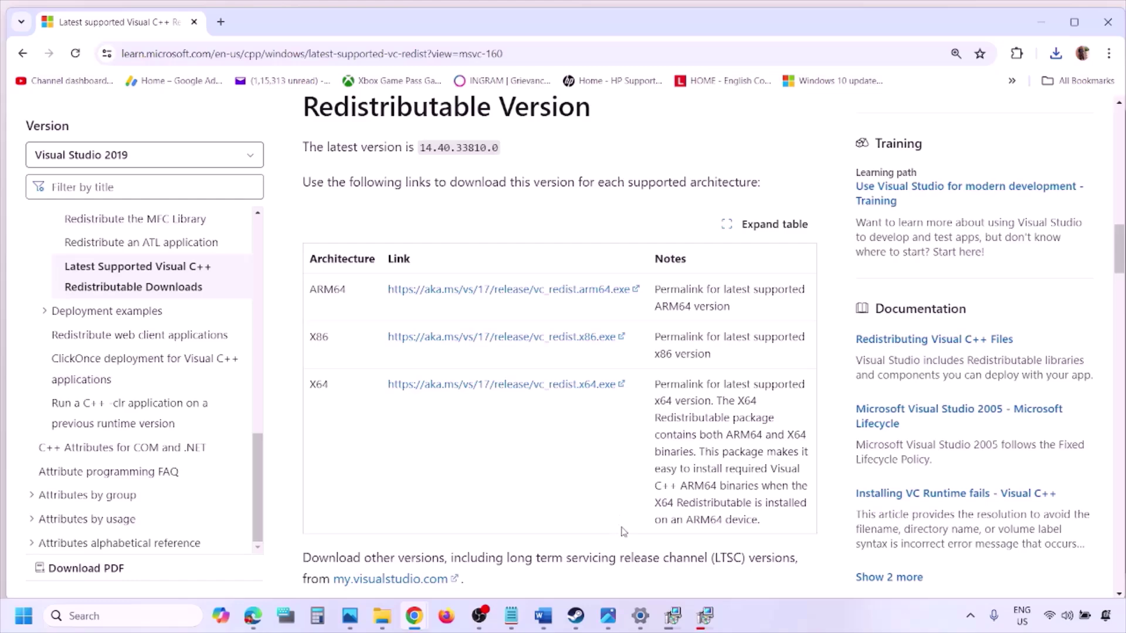
Step: Switch to the Word document, go to Step 9 about external devices, and maximize the window
left_click(543, 616)
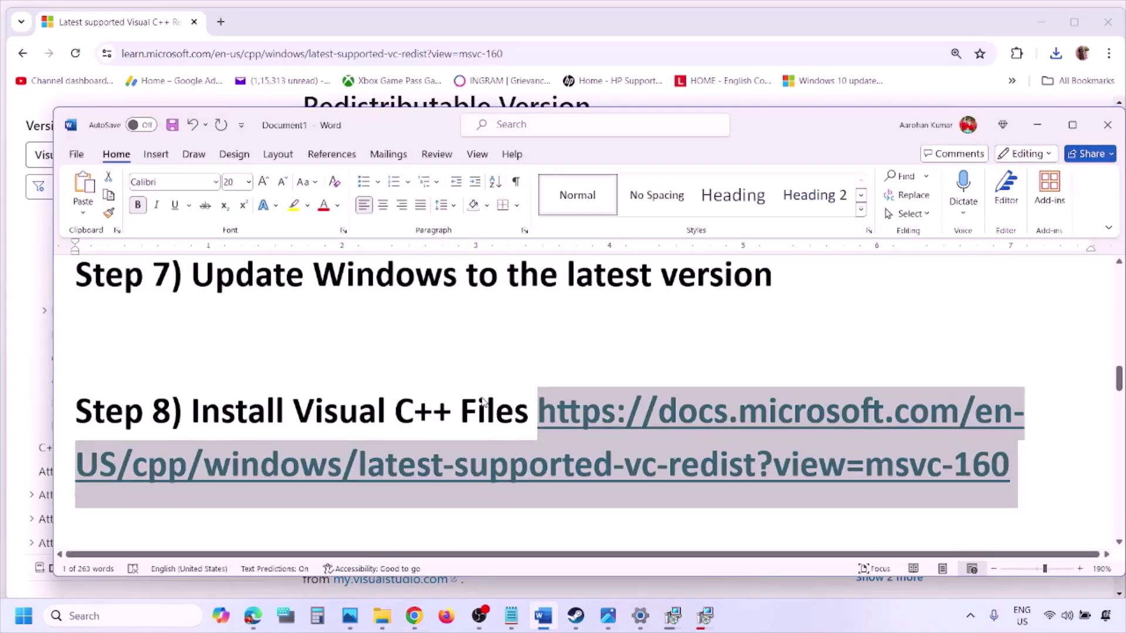
scroll(483, 397, "down", 2)
scroll(483, 397, "down", 2)
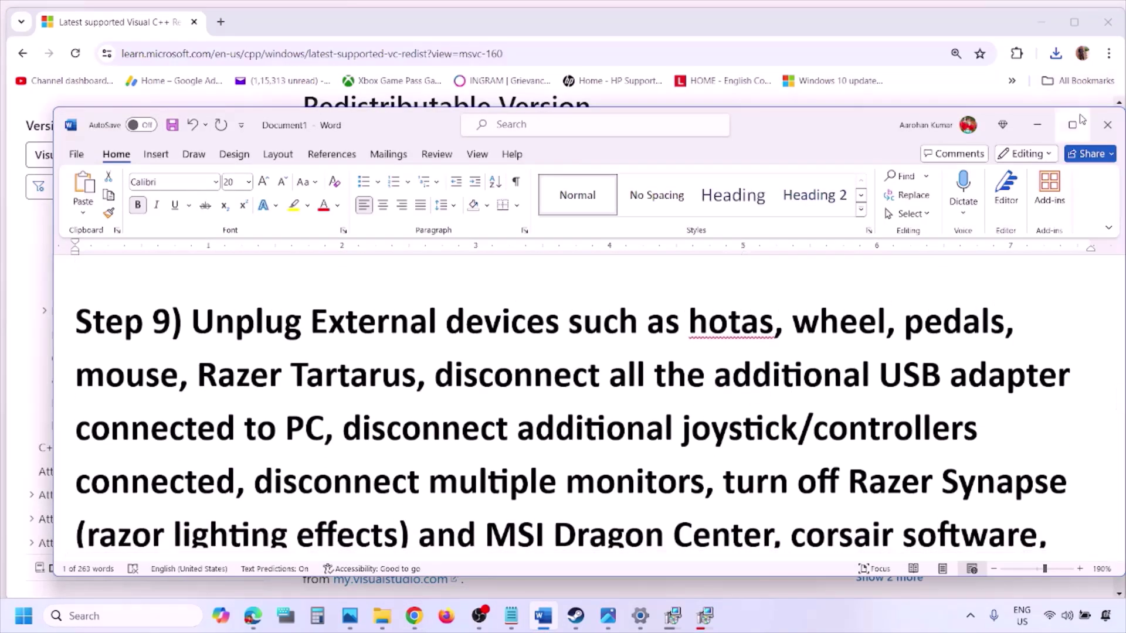
left_click(1074, 125)
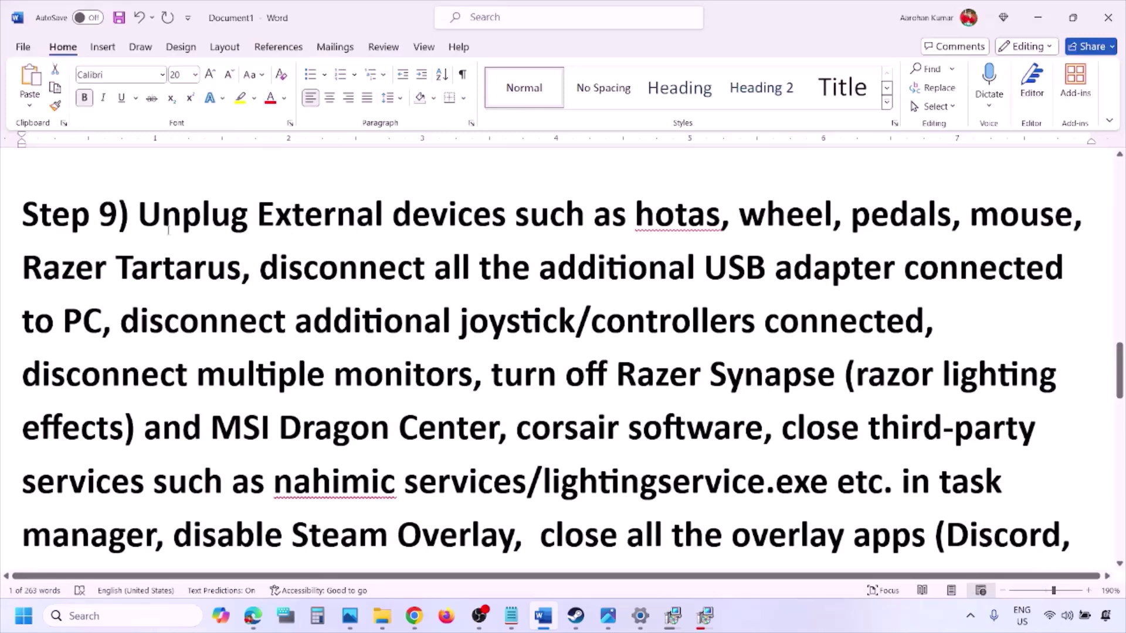
Step: Mark in turn the Step 9 phrases about unplugging external devices, disconnecting additional joysticks/controllers, and disconnecting multiple monitors
left_click_drag(142, 219, 806, 267)
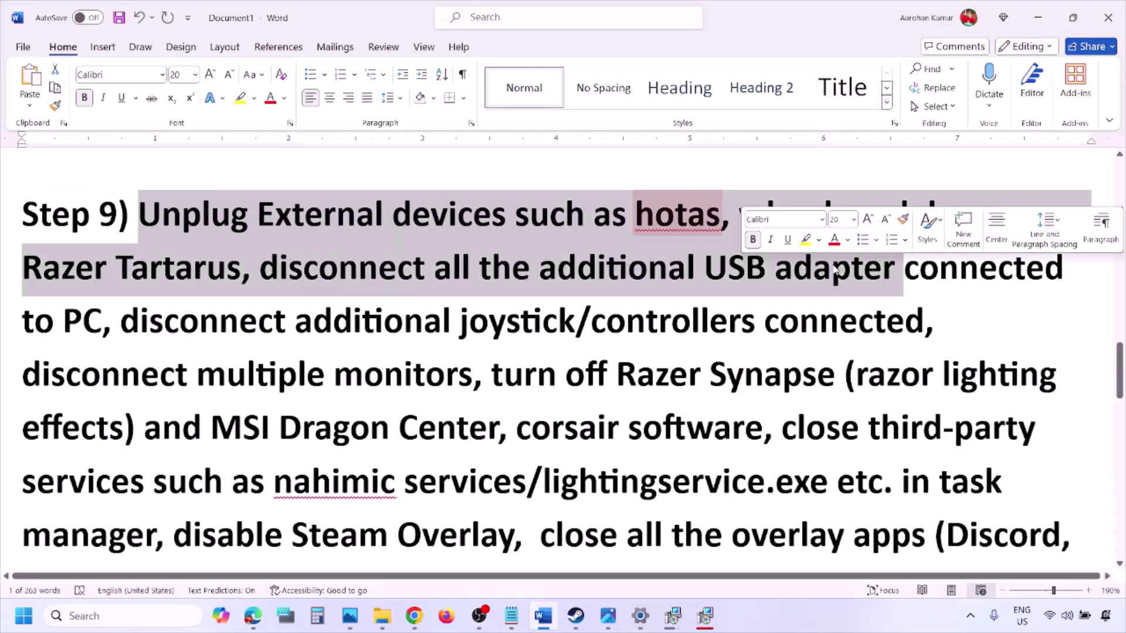
left_click(834, 268)
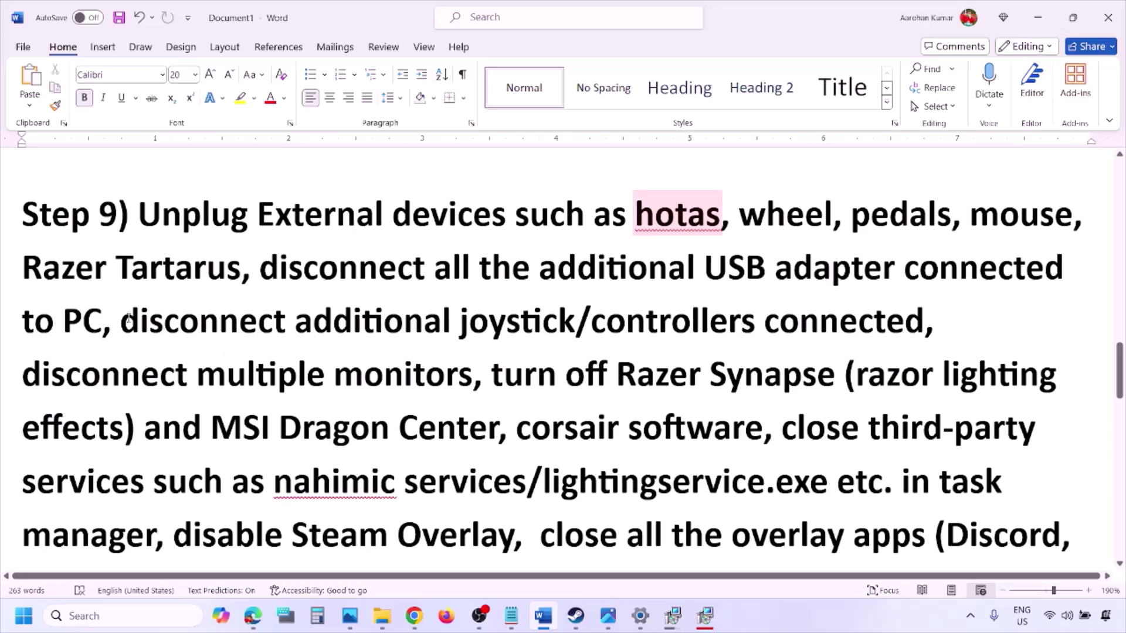
left_click_drag(128, 321, 927, 326)
left_click(749, 352)
left_click_drag(41, 377, 392, 380)
Step: Mark the Step 9 text from "turn off Razer Synapse" to "task manager", and then the phrase "disable Steam Overlay"
scroll(496, 309, "down", 1)
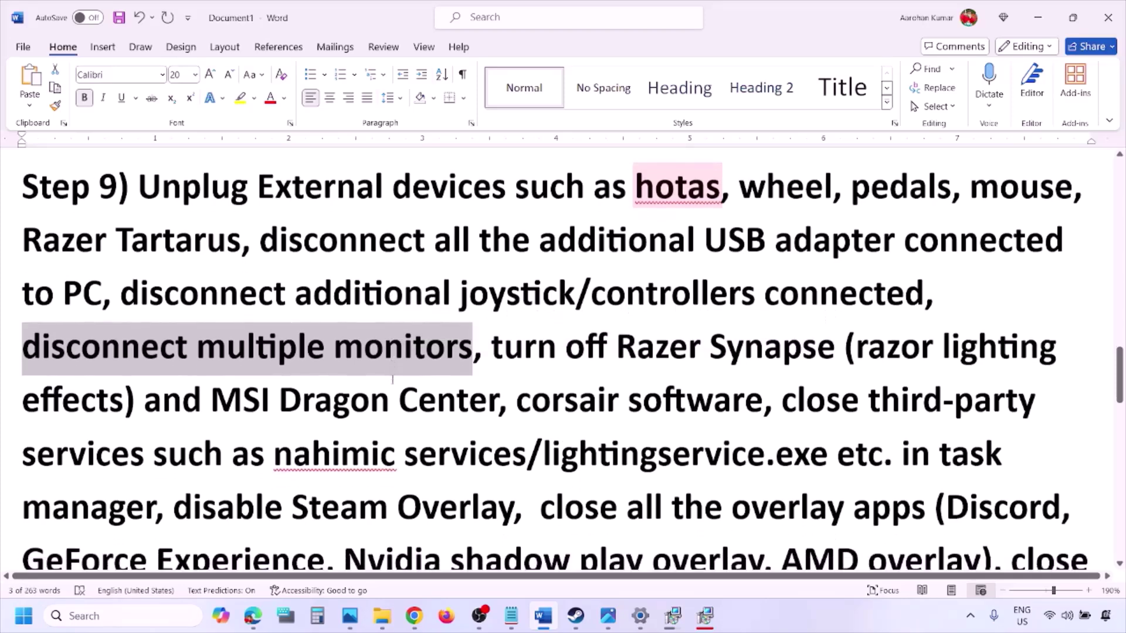
left_click_drag(496, 309, 158, 481)
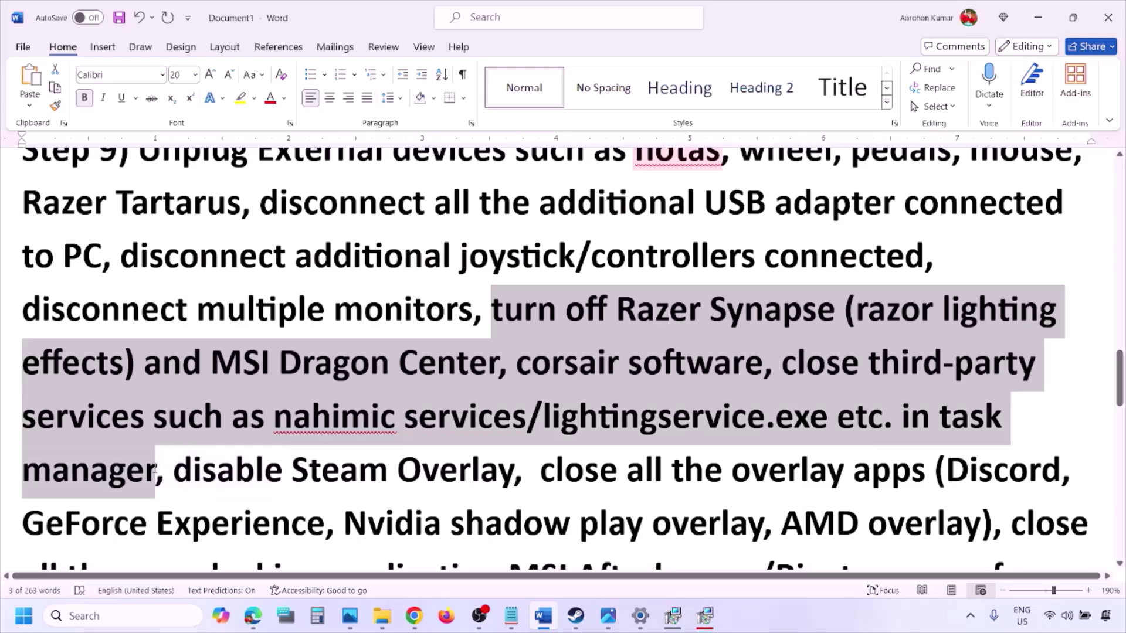
scroll(225, 404, "down", 1)
left_click_drag(197, 403, 508, 407)
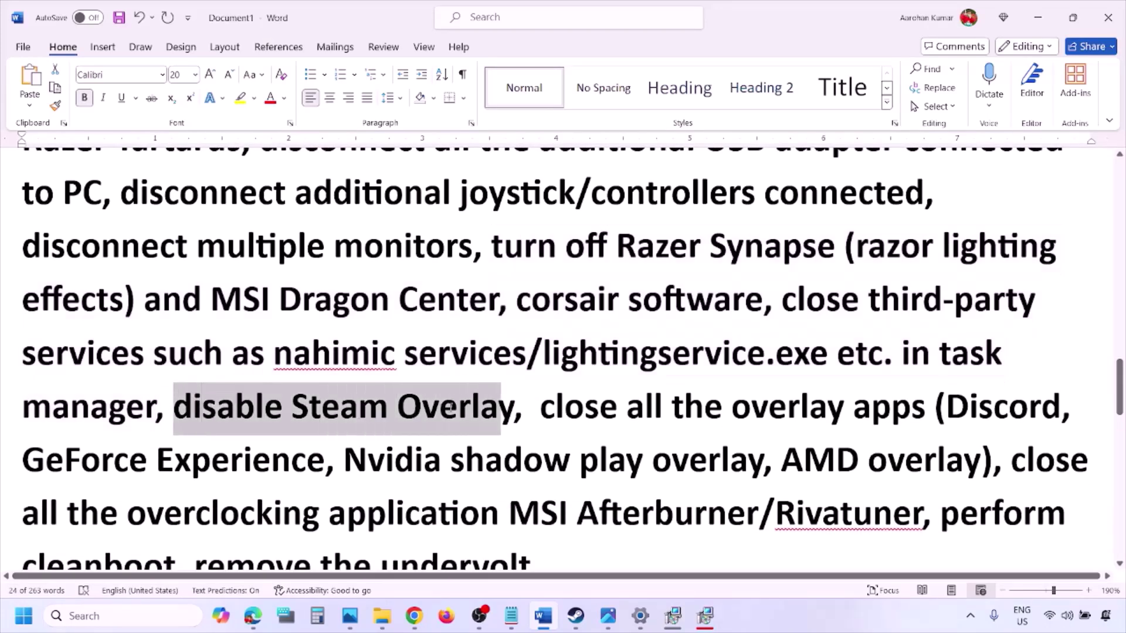
Step: Examine the Steam library screenshot 0.png for the game's Properties option and move on to the following image
left_click(778, 623)
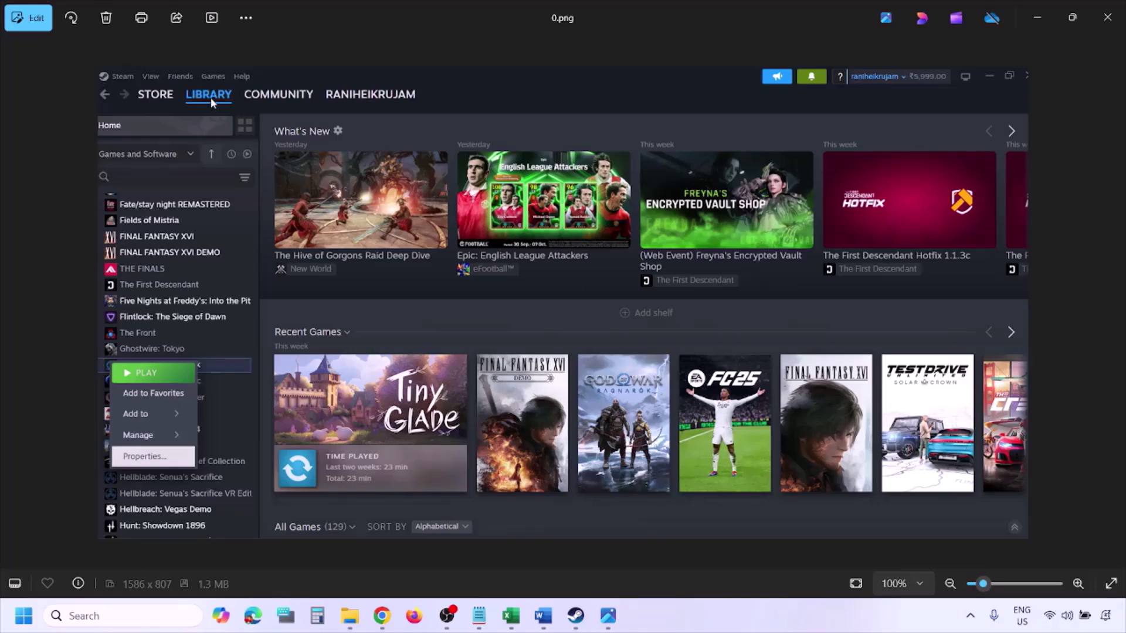
key("ctrl+plus")
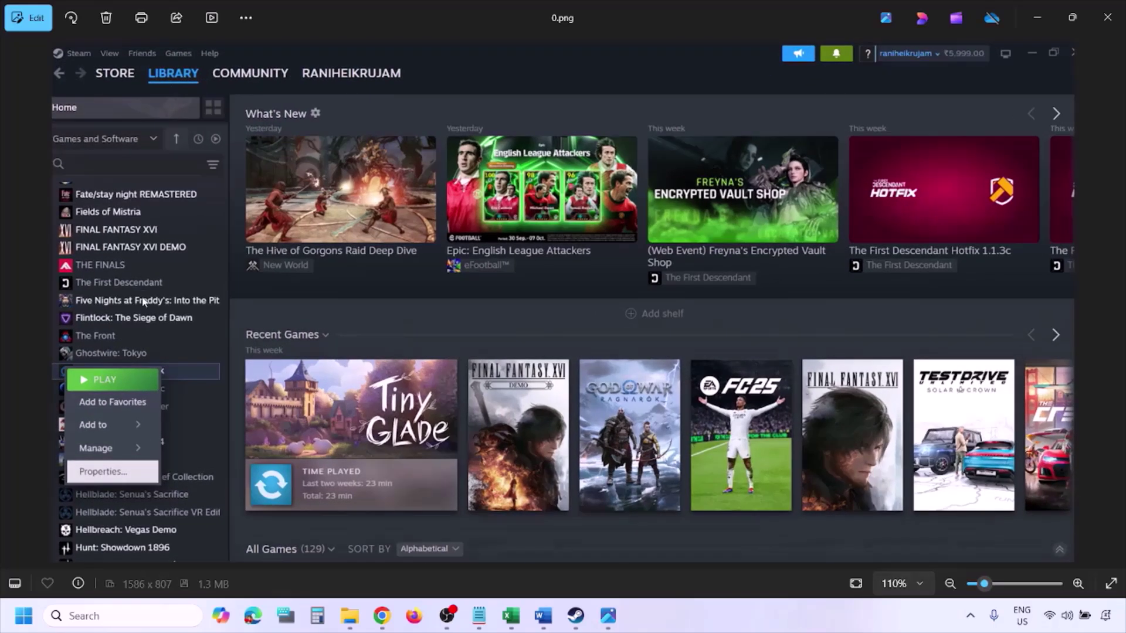
key("ctrl+minus")
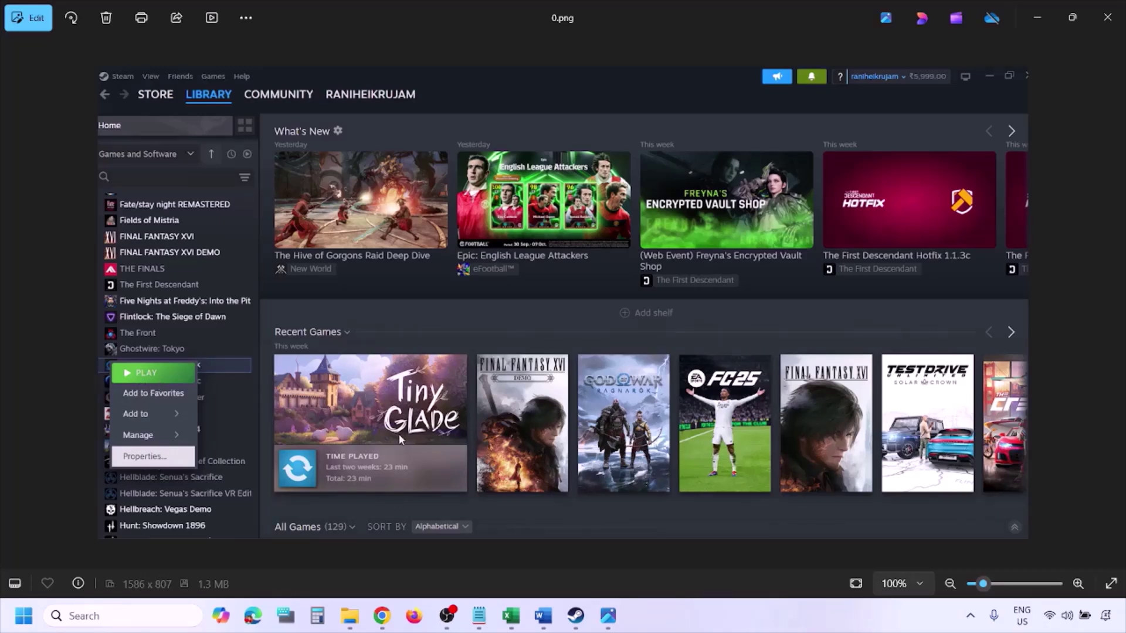
key("Right")
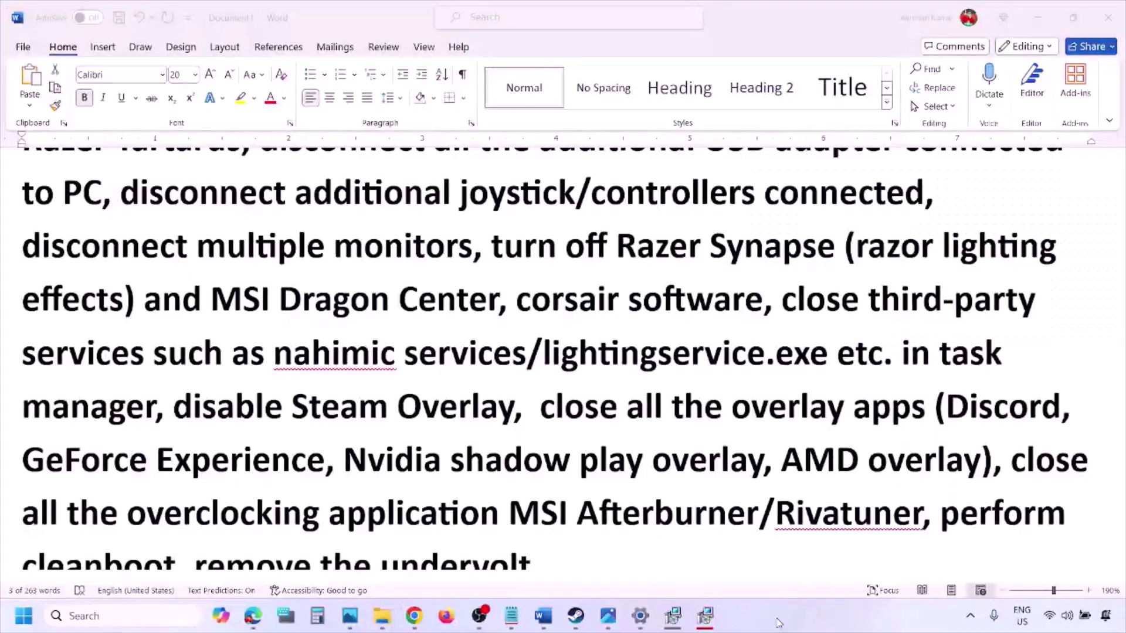
Step: Turn off the in-game overlay in Discord's Game Overlay settings and in GeForce Experience's general settings
scroll(672, 466, "down", 2)
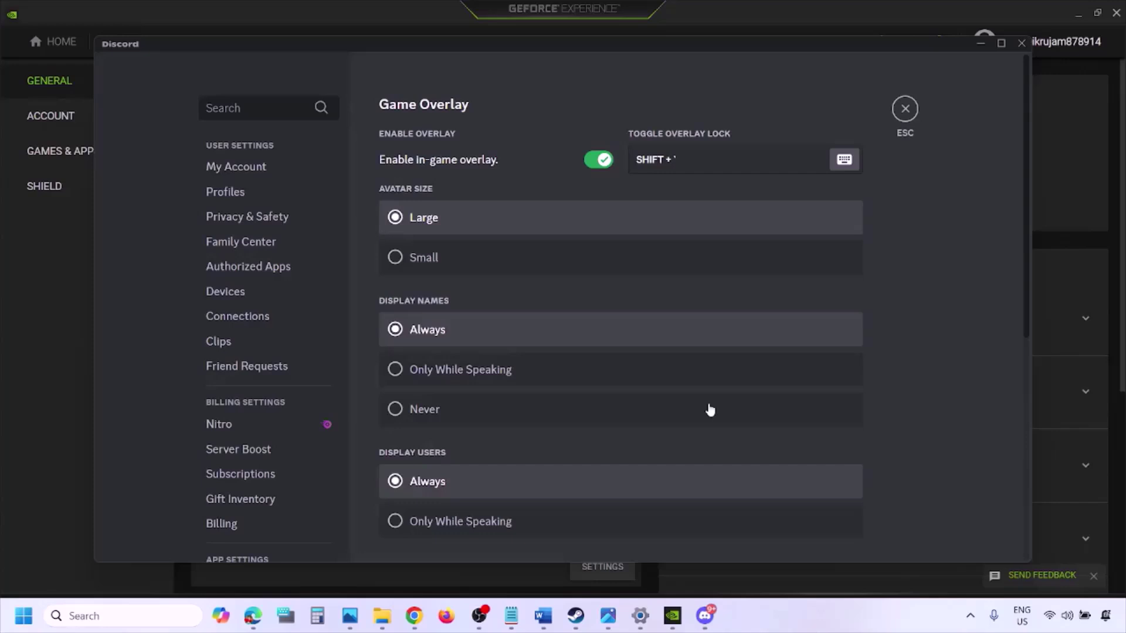
scroll(276, 316, "down", 10)
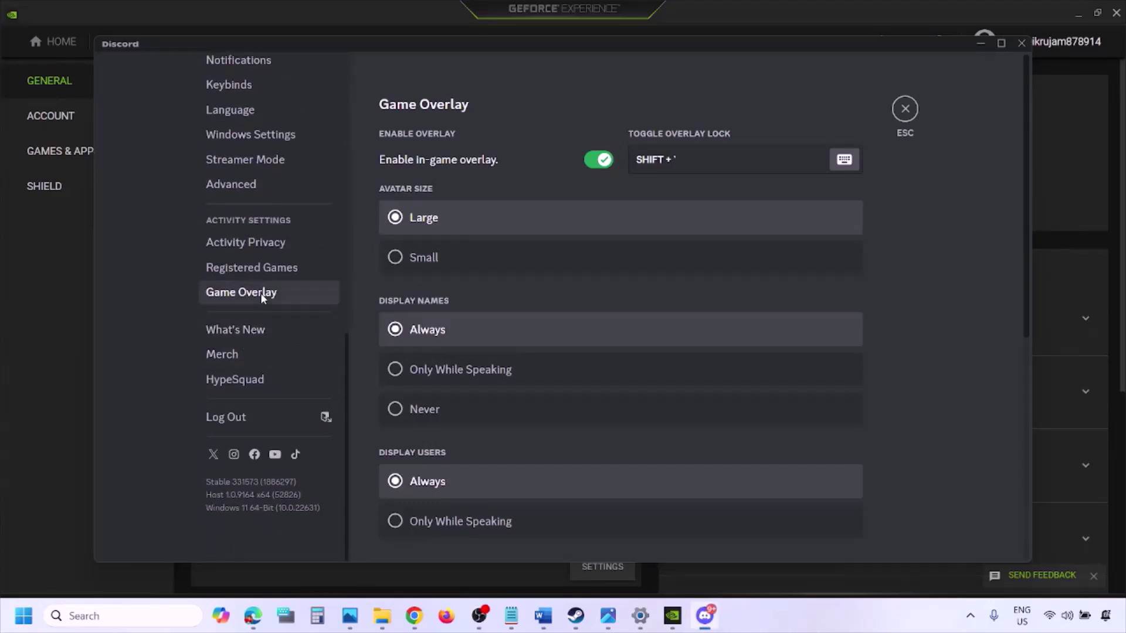
left_click(597, 160)
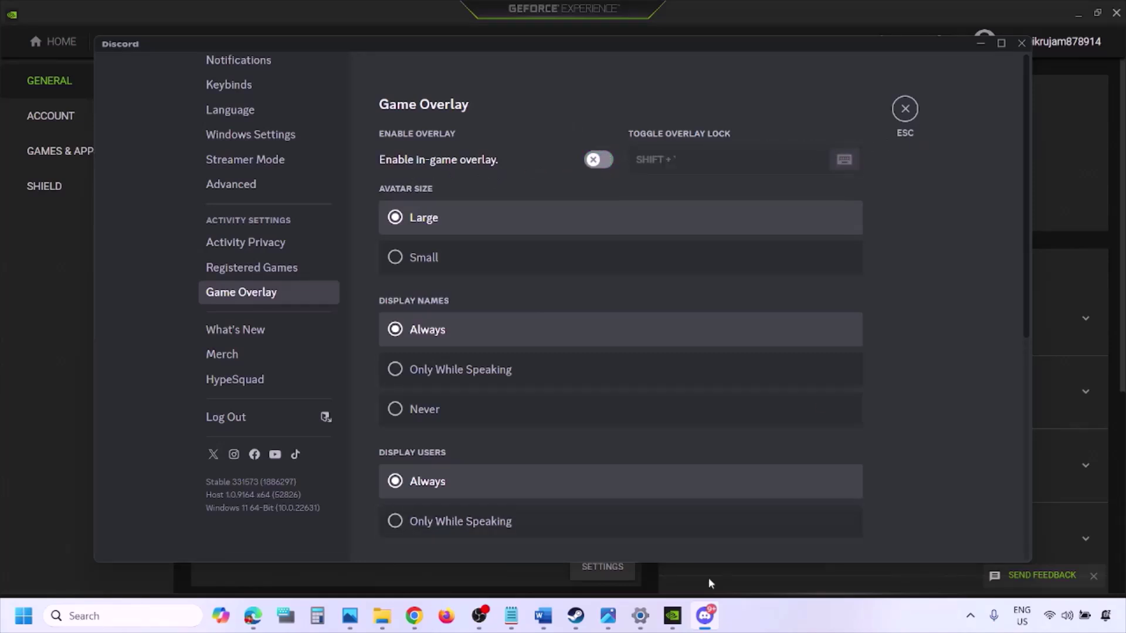
left_click(674, 617)
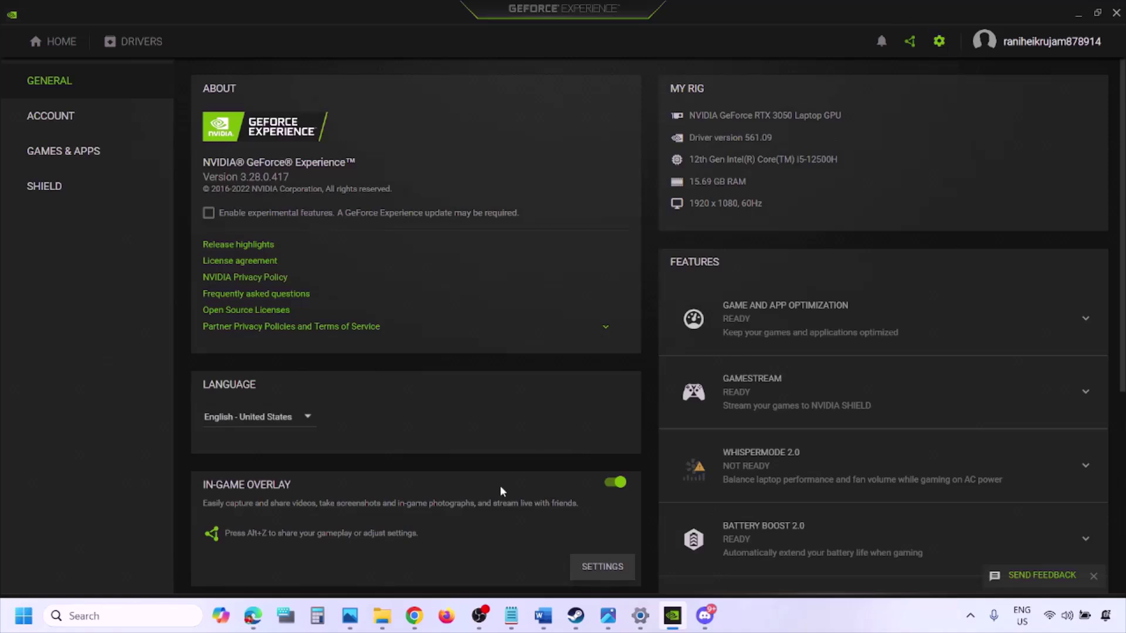
left_click(615, 482)
Step: Return to the Word document and mark the phrase "close all the overlay apps" in Step 9
left_click(543, 616)
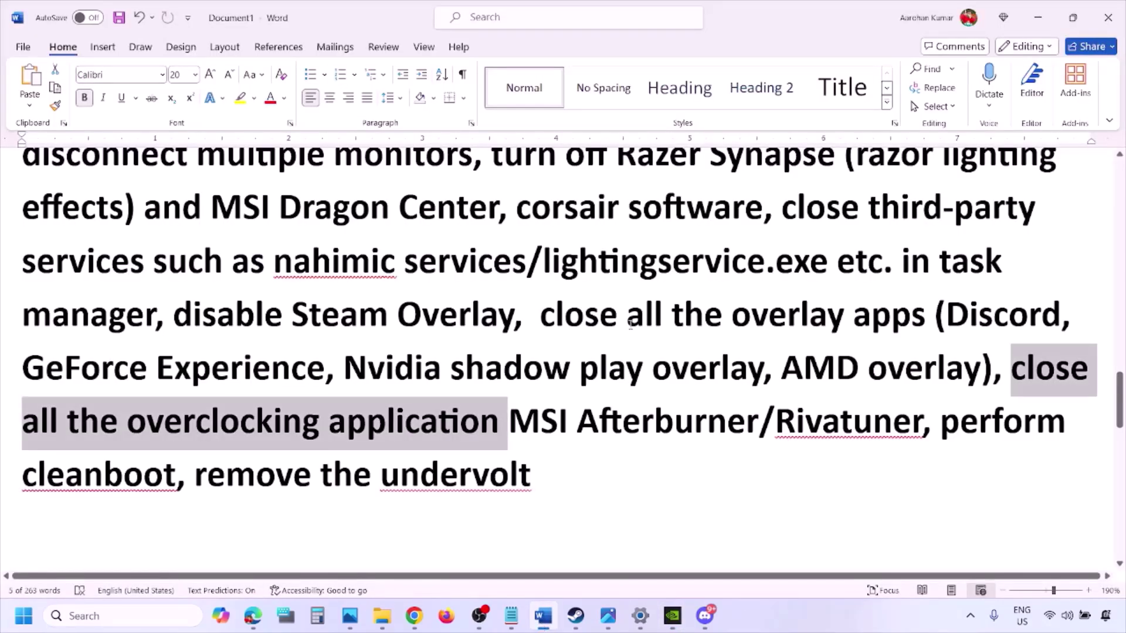
scroll(805, 237, "up", 2)
scroll(806, 236, "down", 1)
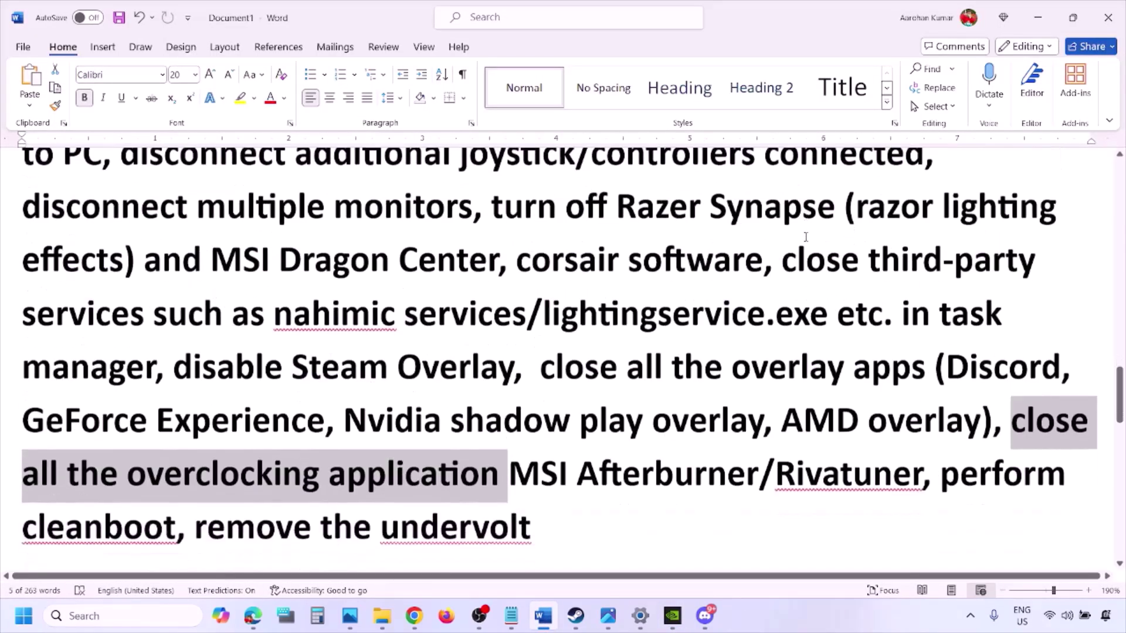
left_click_drag(556, 343, 880, 352)
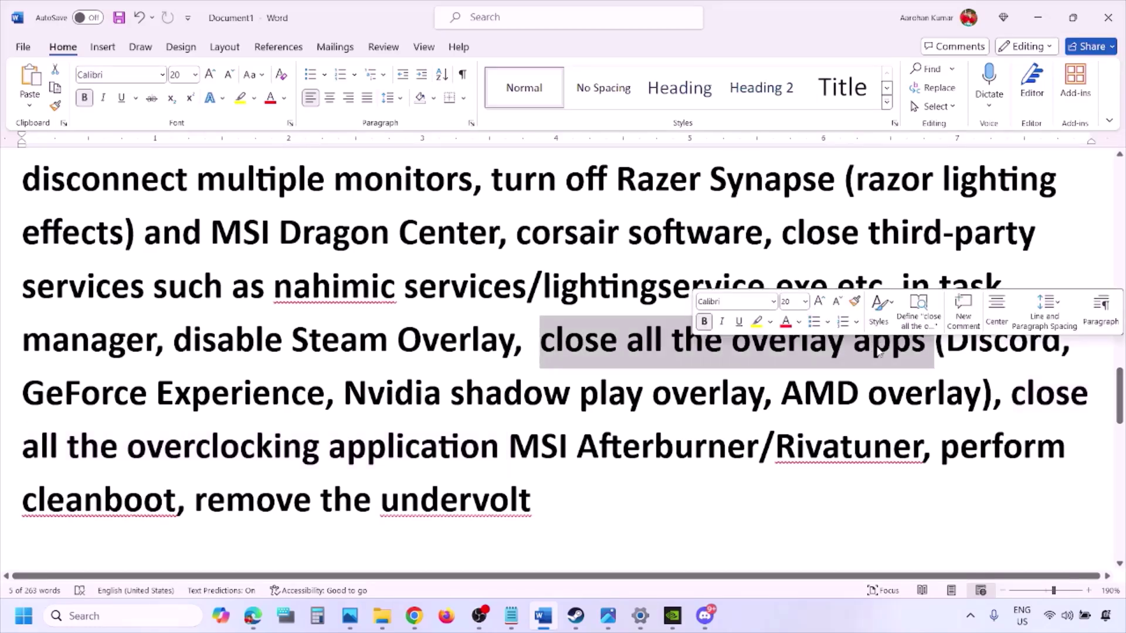
left_click(540, 343)
left_click_drag(540, 343, 929, 352)
Step: Quit Discord, the NVIDIA utility and two other background apps from the system tray
left_click(975, 626)
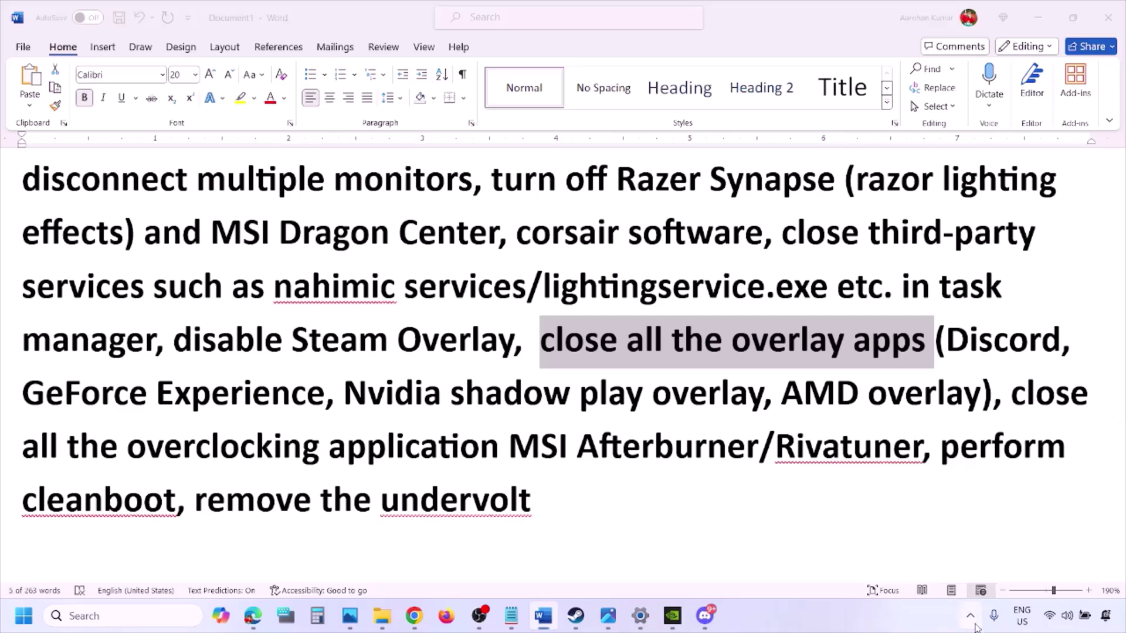
right_click(941, 543)
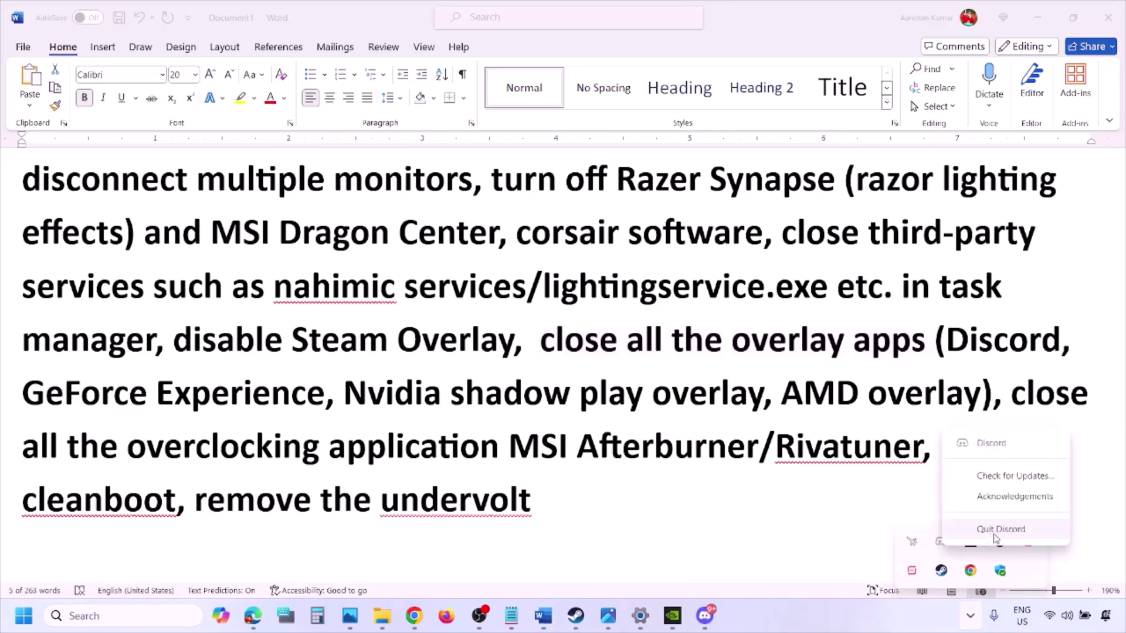
left_click(995, 530)
right_click(938, 550)
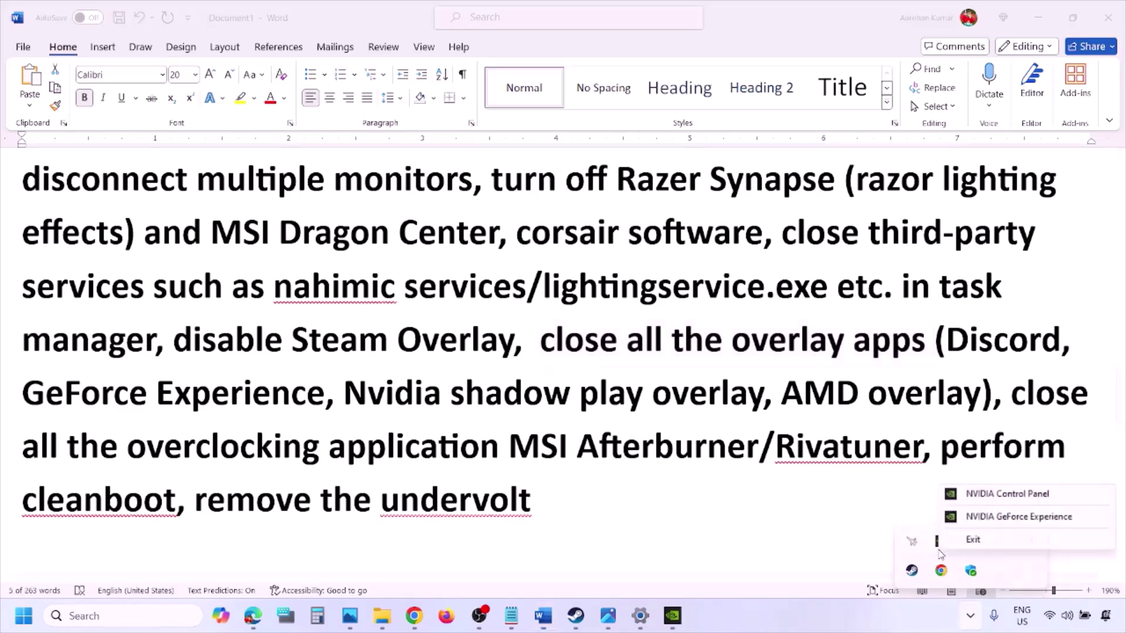
left_click(973, 539)
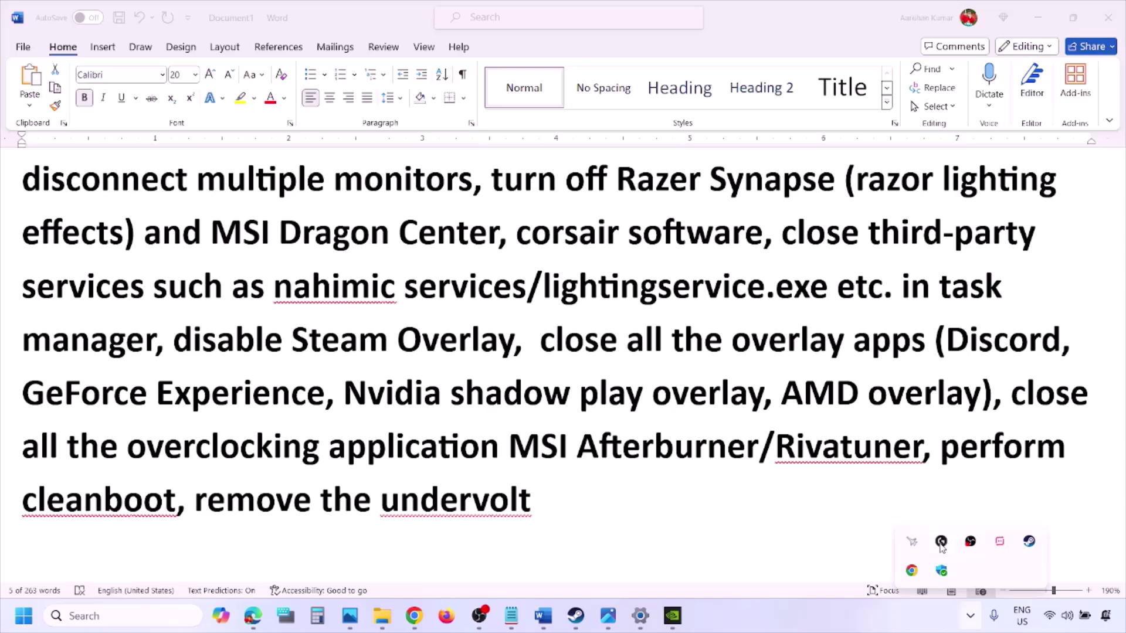
right_click(941, 543)
left_click(930, 583)
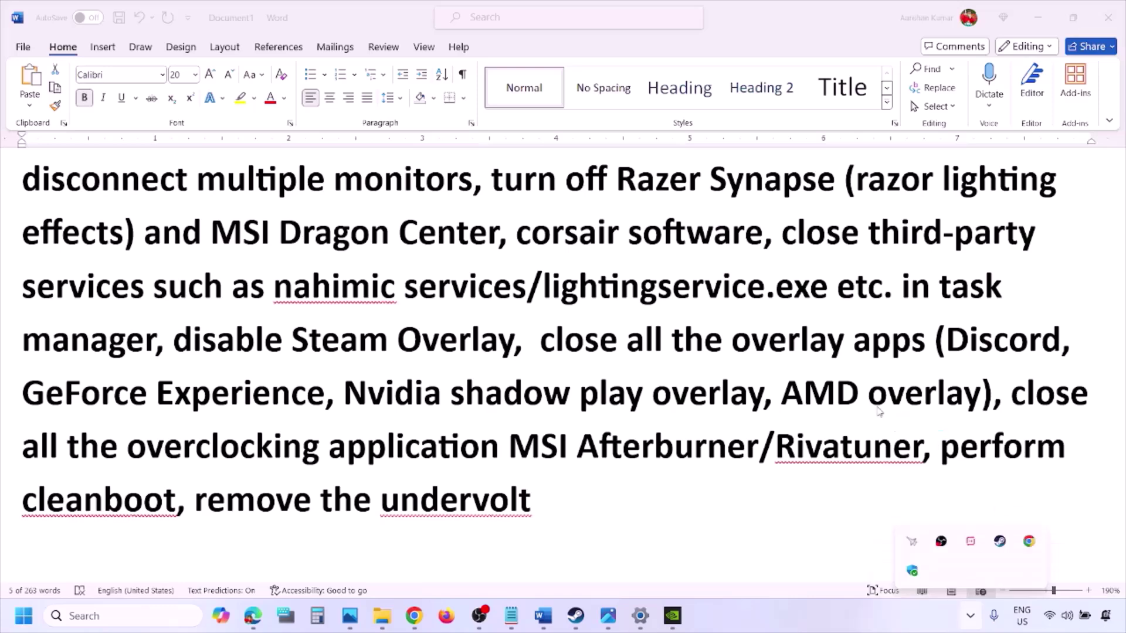
left_click(867, 393)
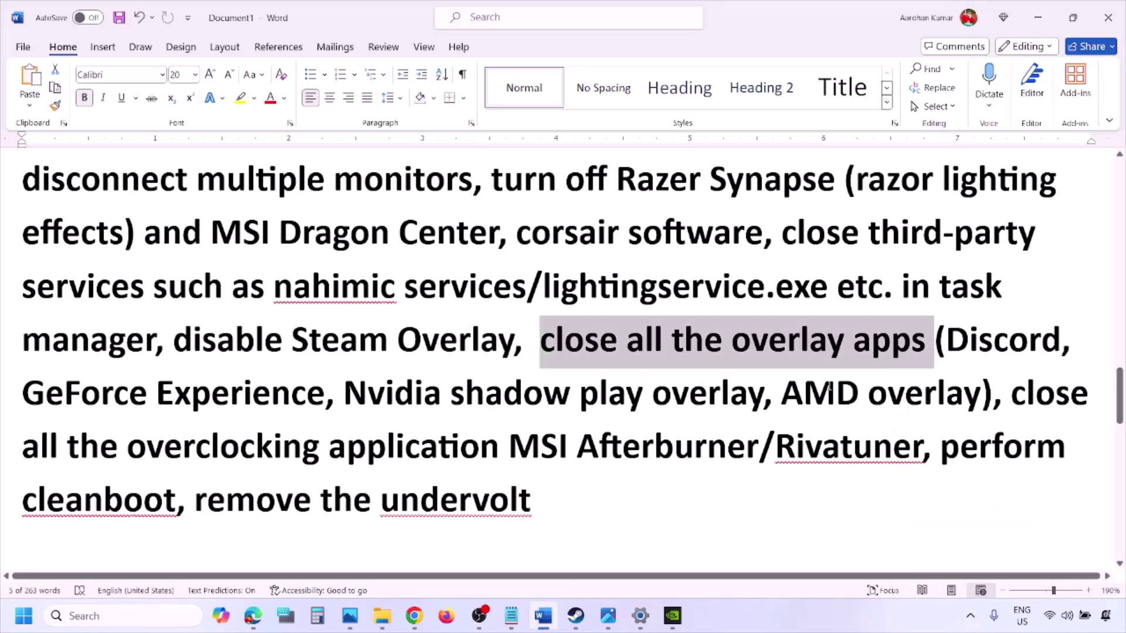
left_click(970, 615)
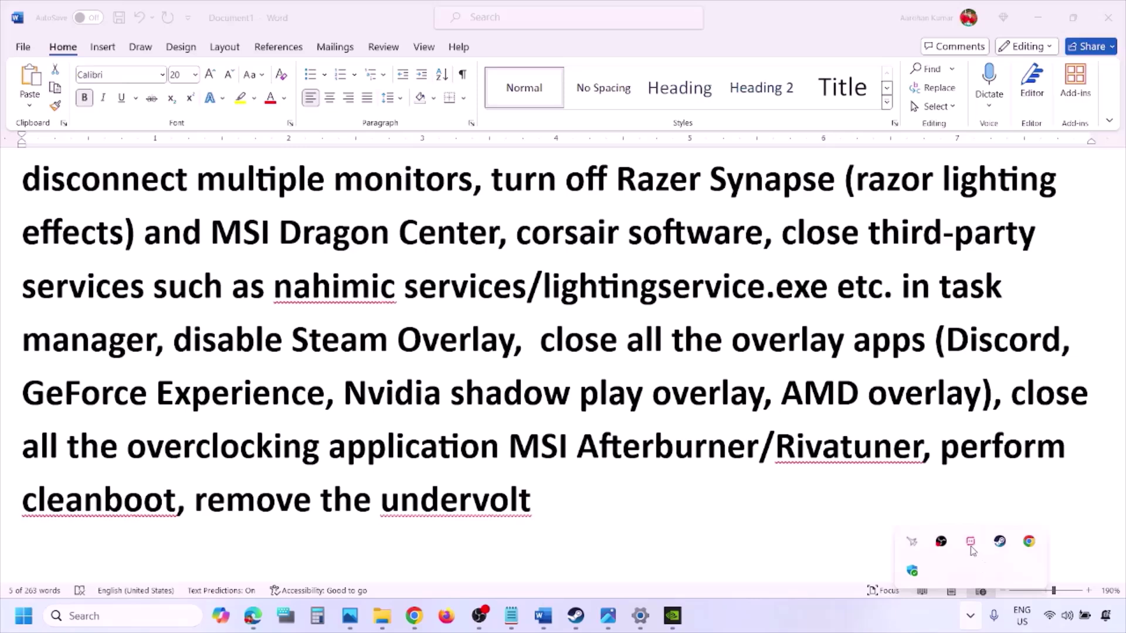
right_click(970, 546)
left_click(998, 535)
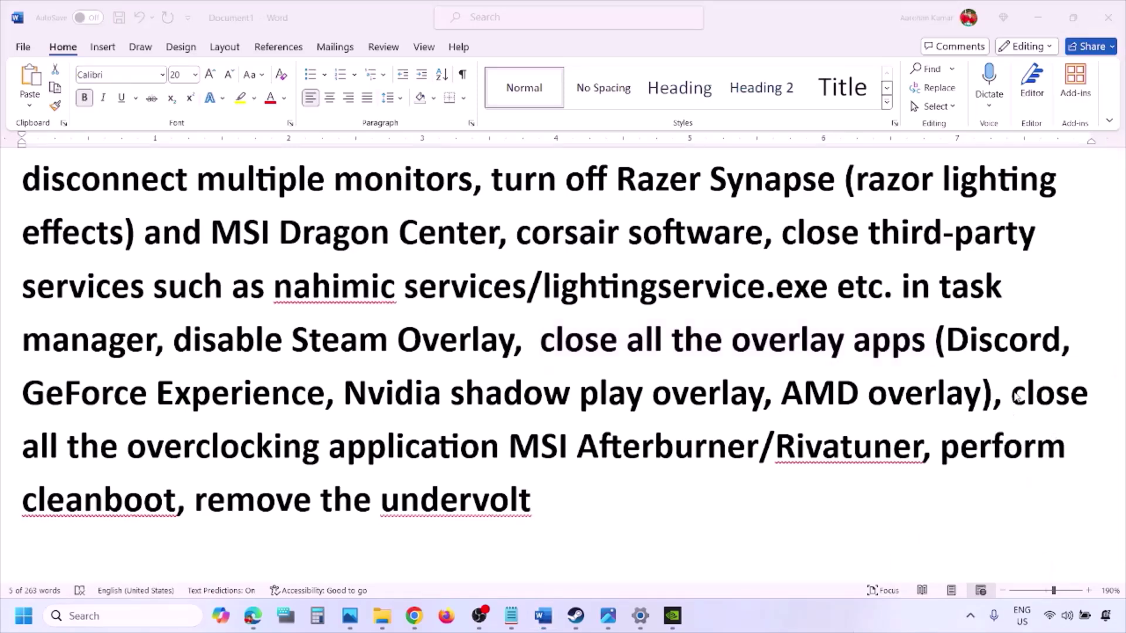
Step: Mark "close all the overclocking application" in Step 9 and close MSI Afterburner from the system tray
left_click_drag(1015, 396, 540, 449)
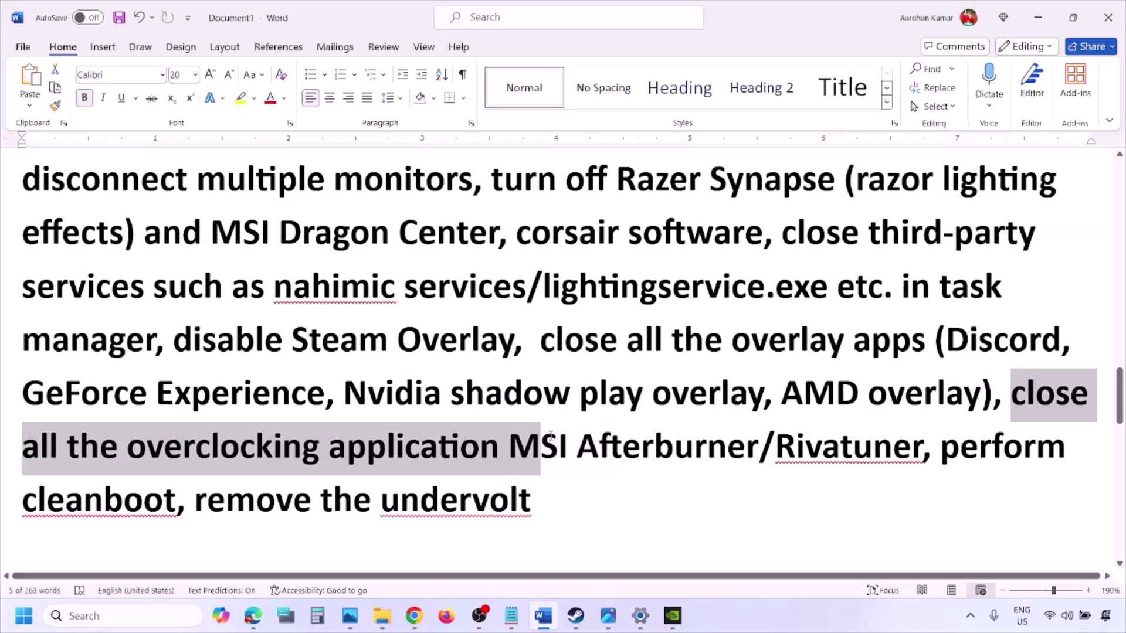
left_click(969, 620)
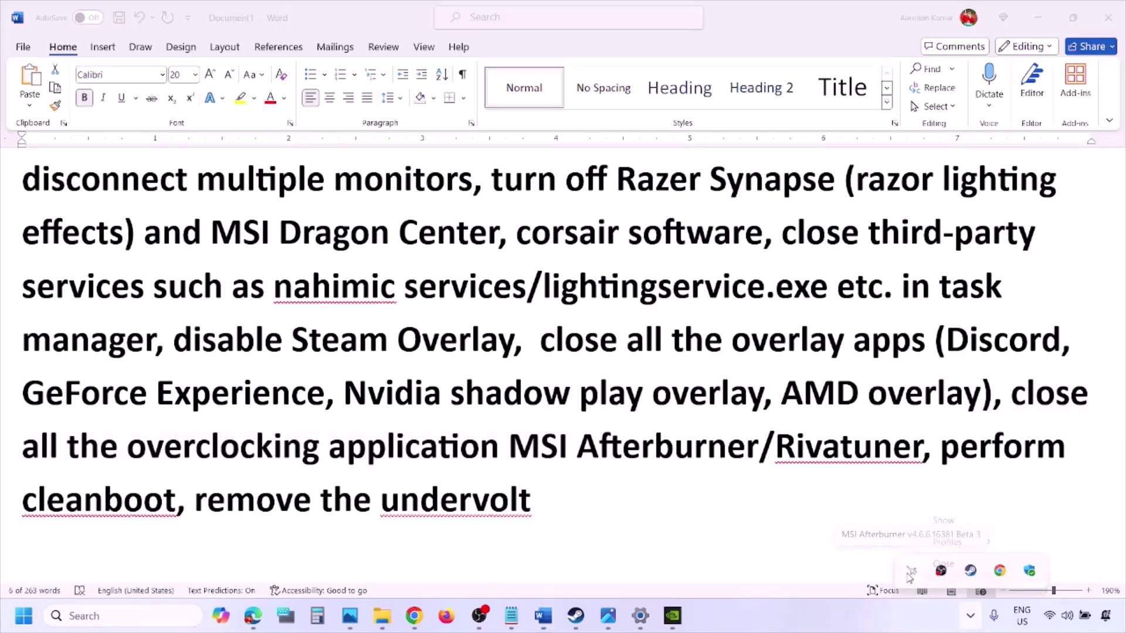
right_click(912, 574)
left_click(943, 563)
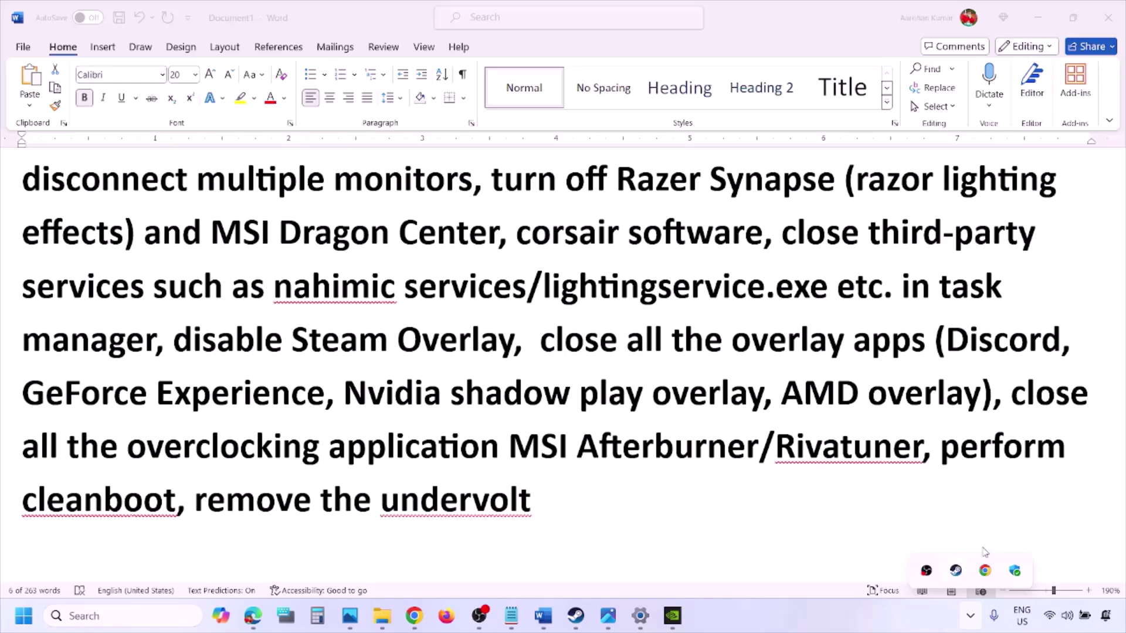
Step: Return to the Word document and mark "Rivatuner" and the start of "perform cleanboot" in Step 9
left_click(803, 411)
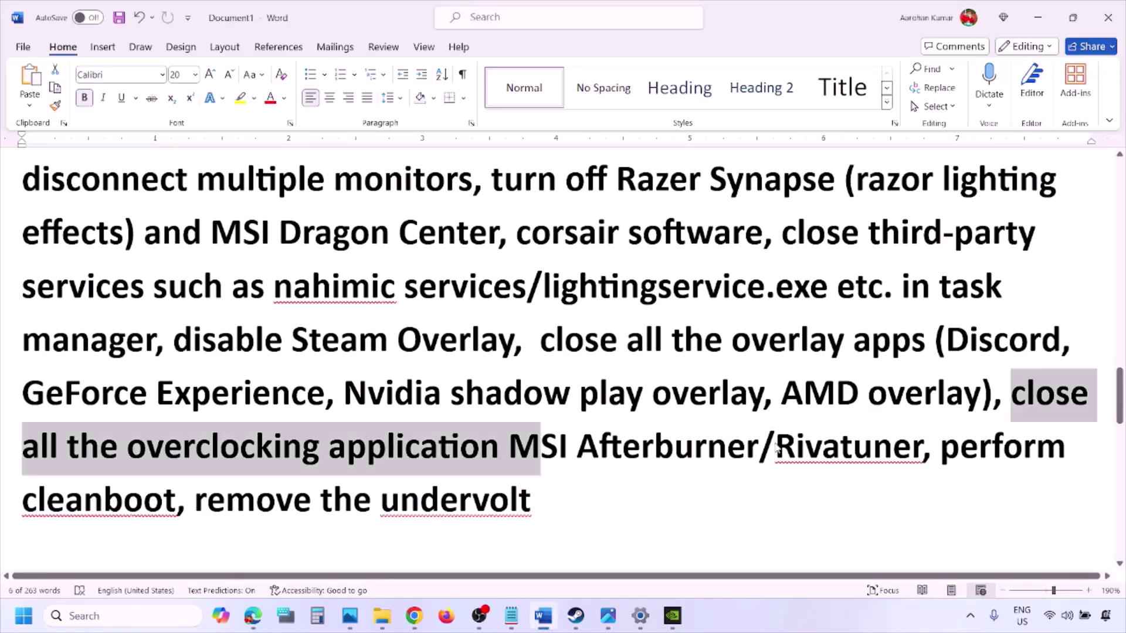
double_click(845, 448)
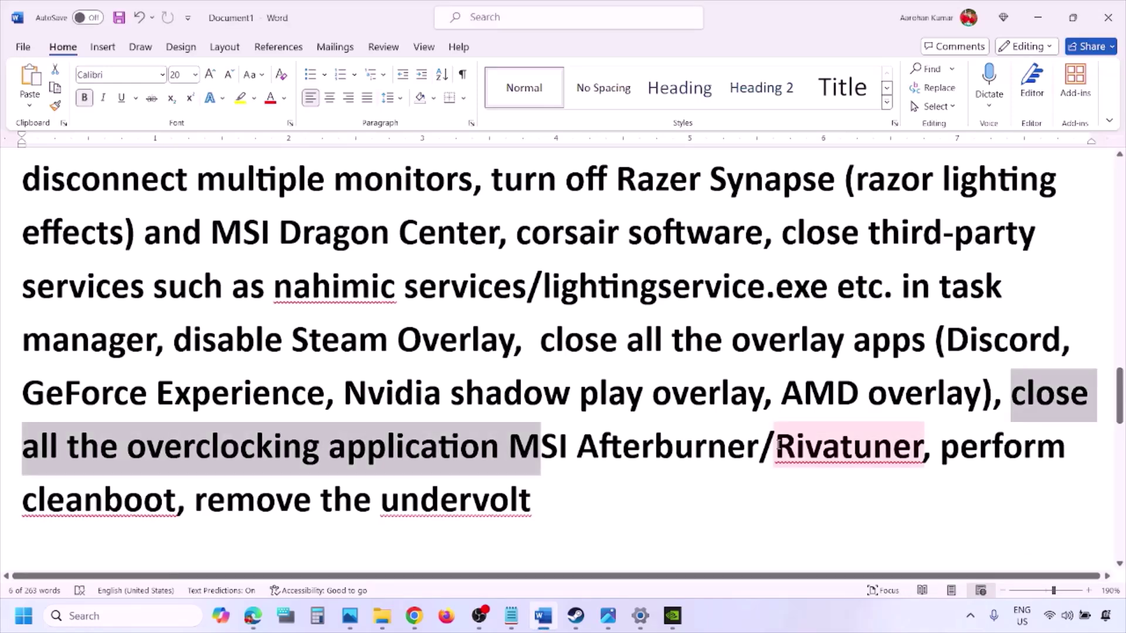
double_click(957, 457)
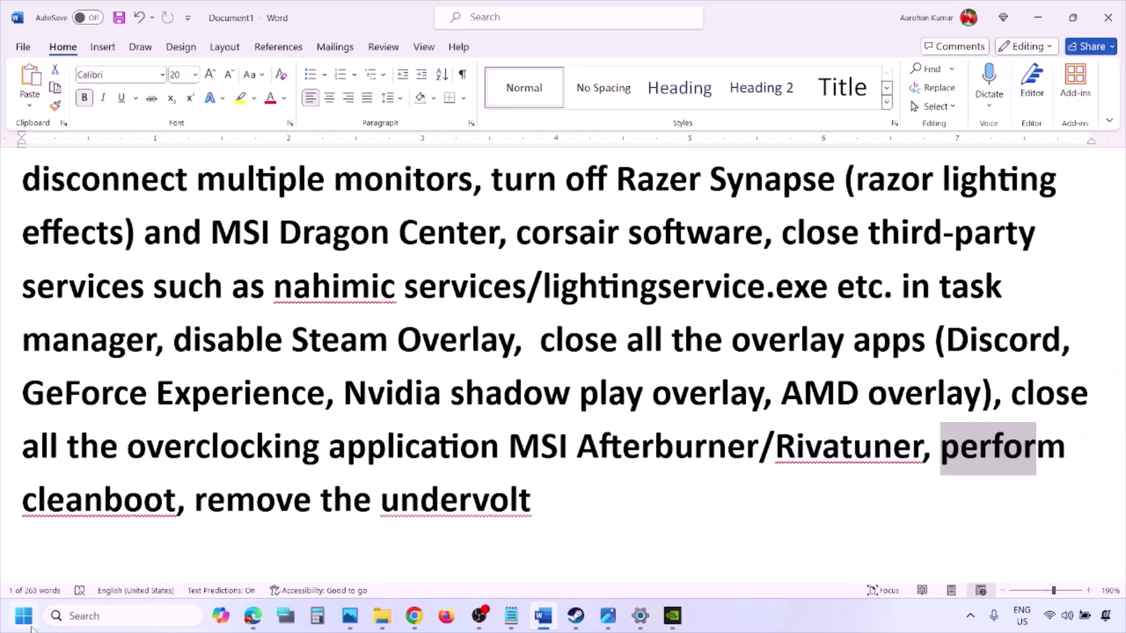
Step: Open System Configuration, hide all Microsoft services in its services list, and confirm the dialog
left_click(84, 610)
type("ystem")
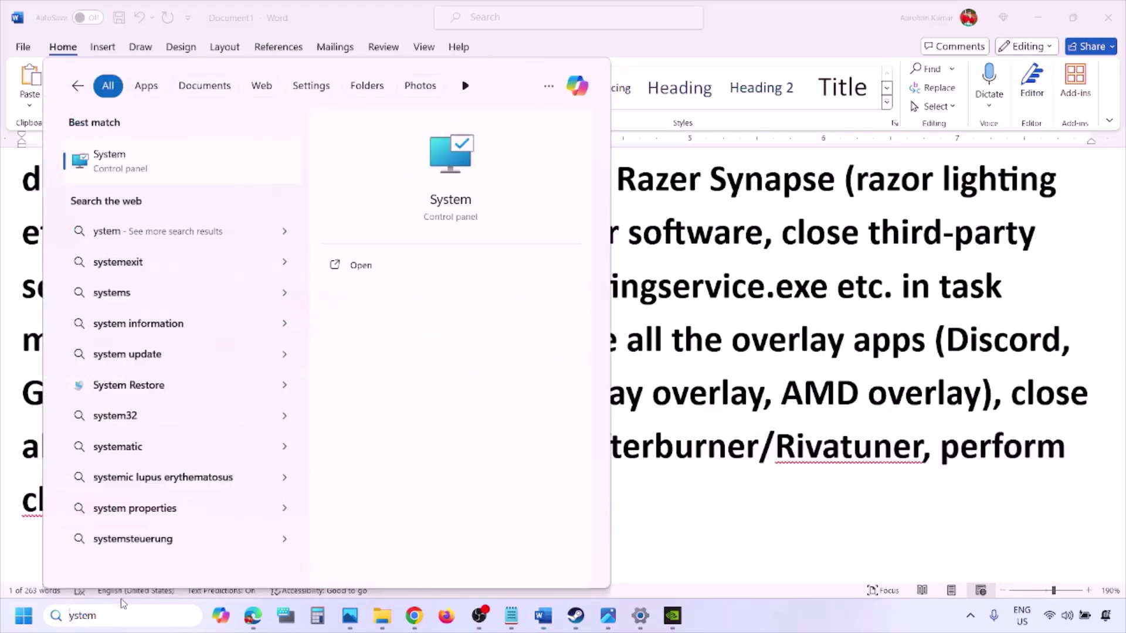
type("s")
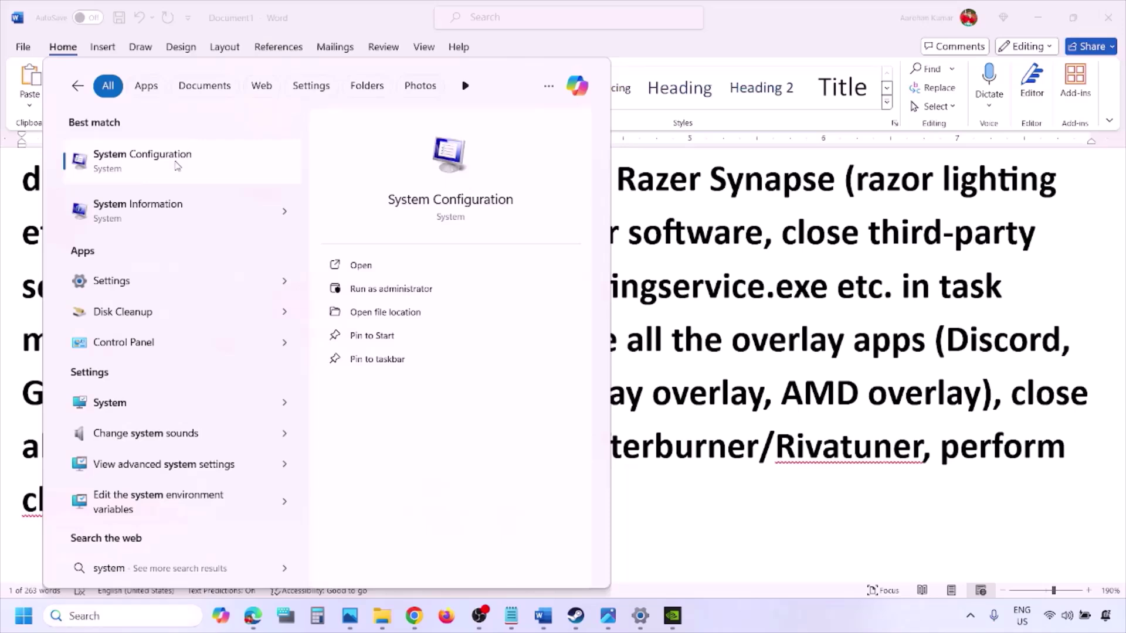
left_click(177, 165)
left_click(453, 193)
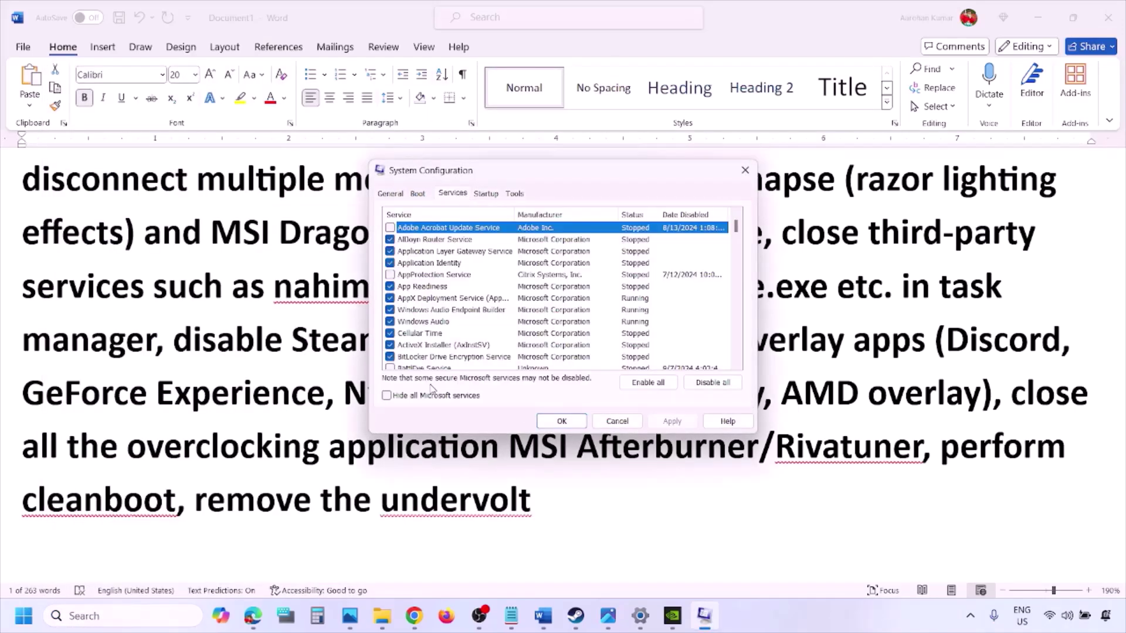
left_click(386, 396)
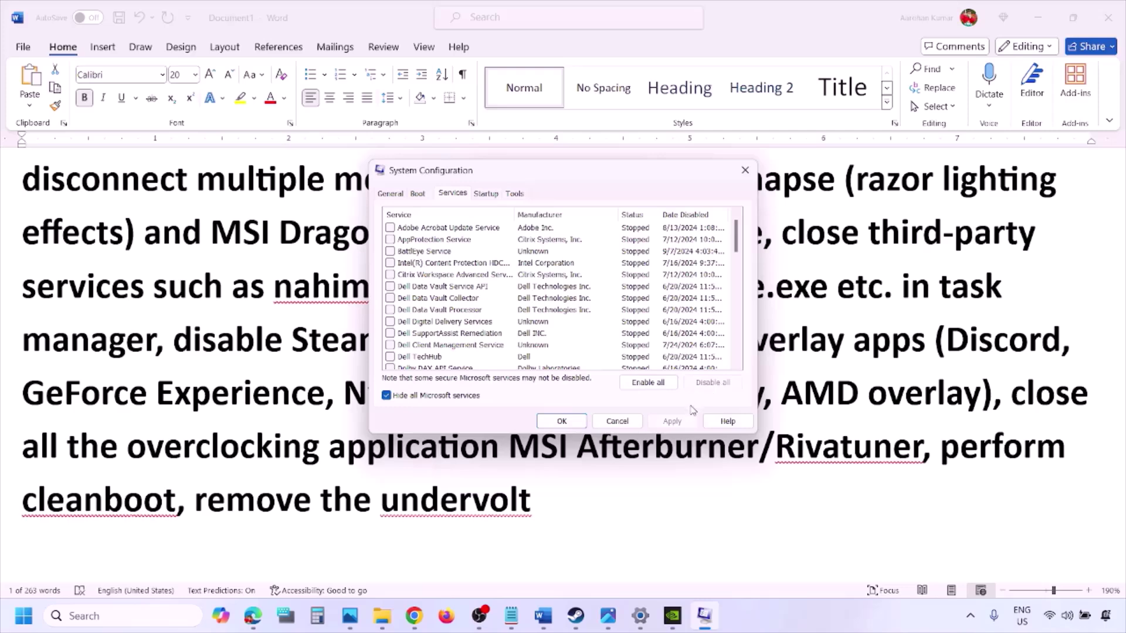
left_click(572, 420)
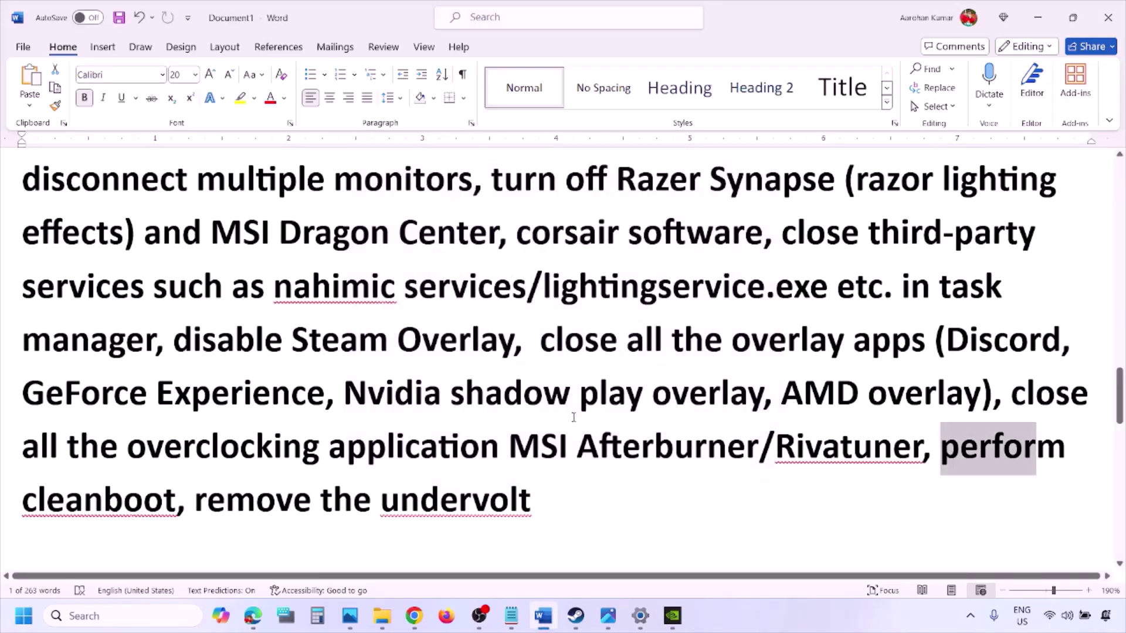
Step: Mark "remove the undervolt" at the end of Step 9 and the Step 10 heading "Increase the Virtual Memory"
left_click_drag(197, 499, 522, 494)
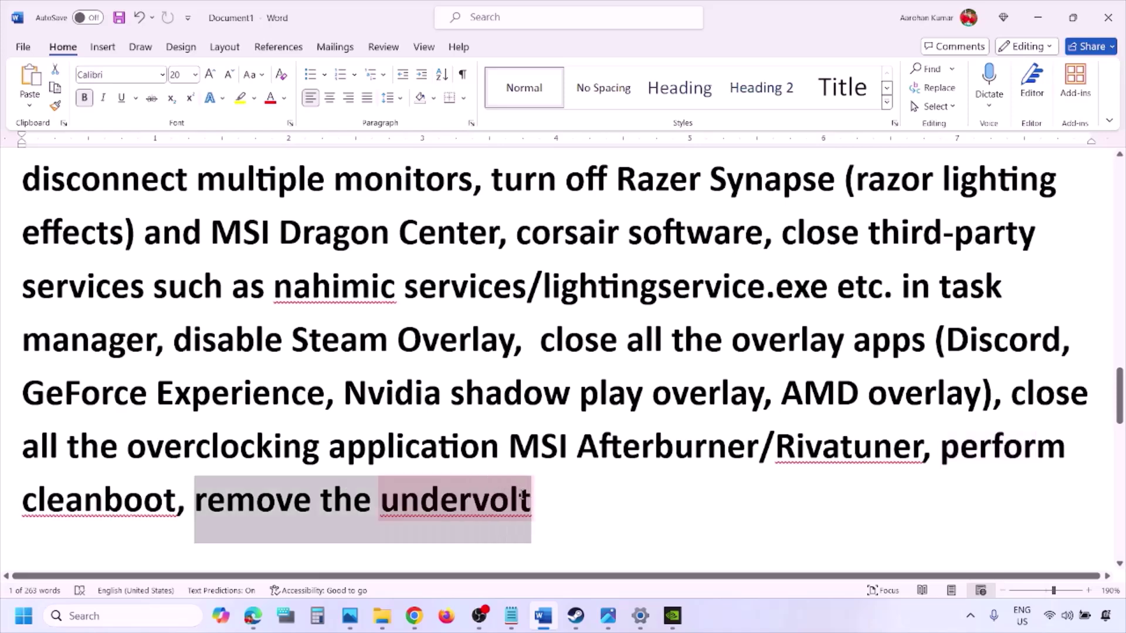
left_click(704, 500)
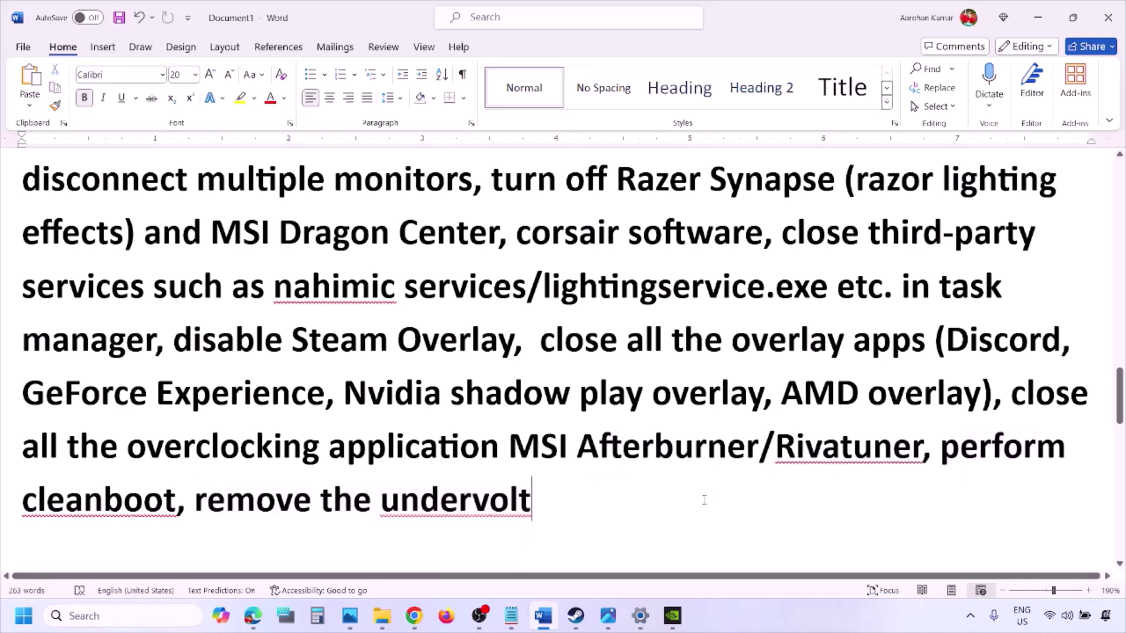
scroll(704, 500, "down", 5)
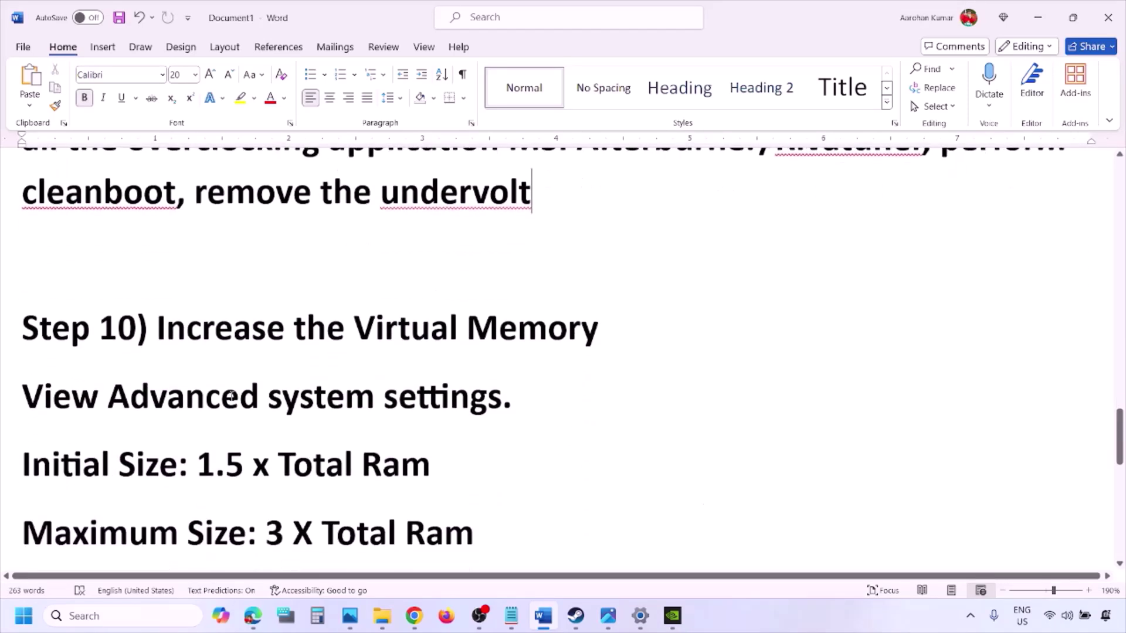
left_click_drag(190, 330, 603, 331)
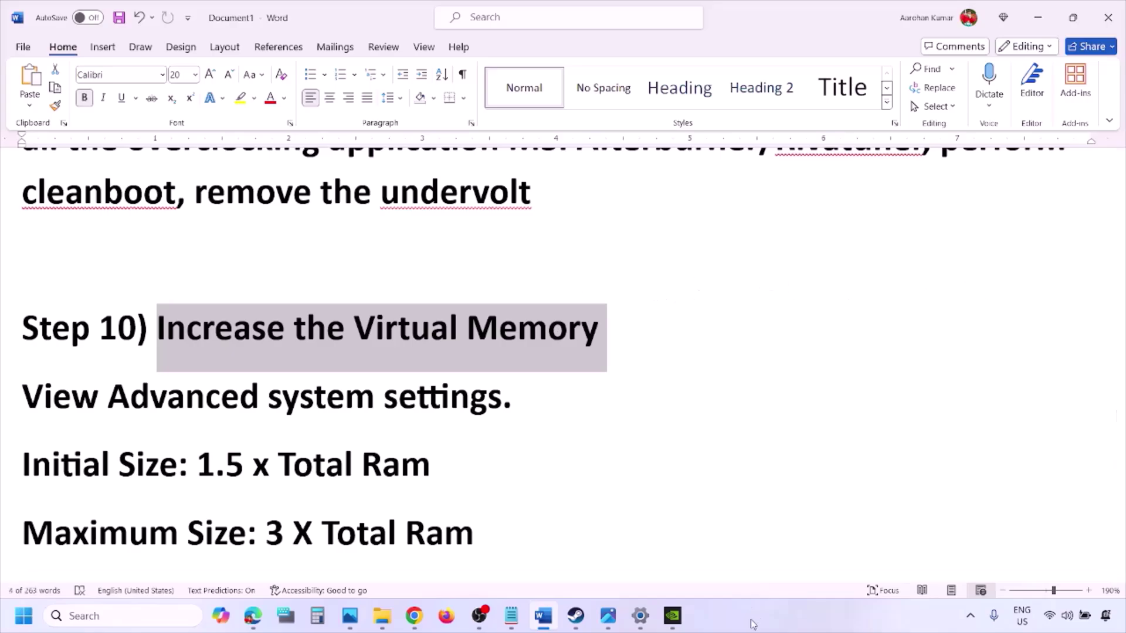